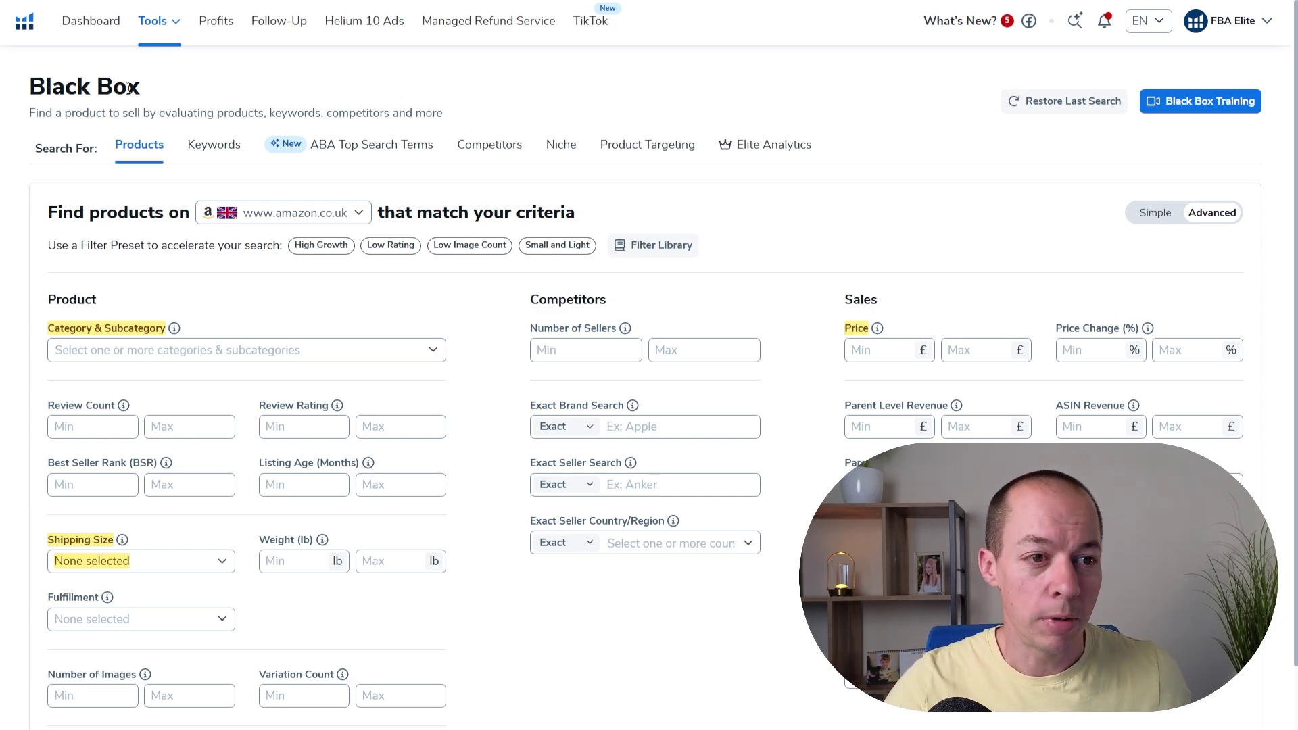
left_click(154, 21)
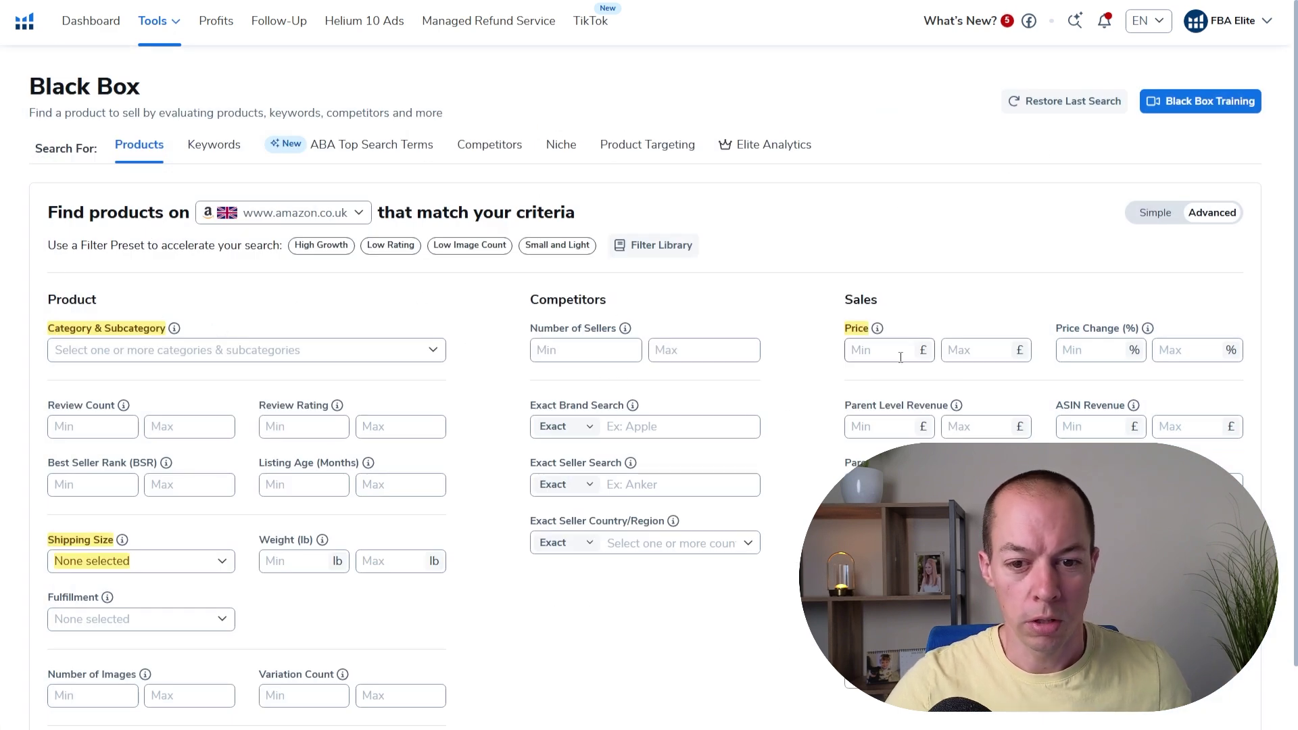
scroll(719, 368, "down", 2)
scroll(661, 473, "up", 1)
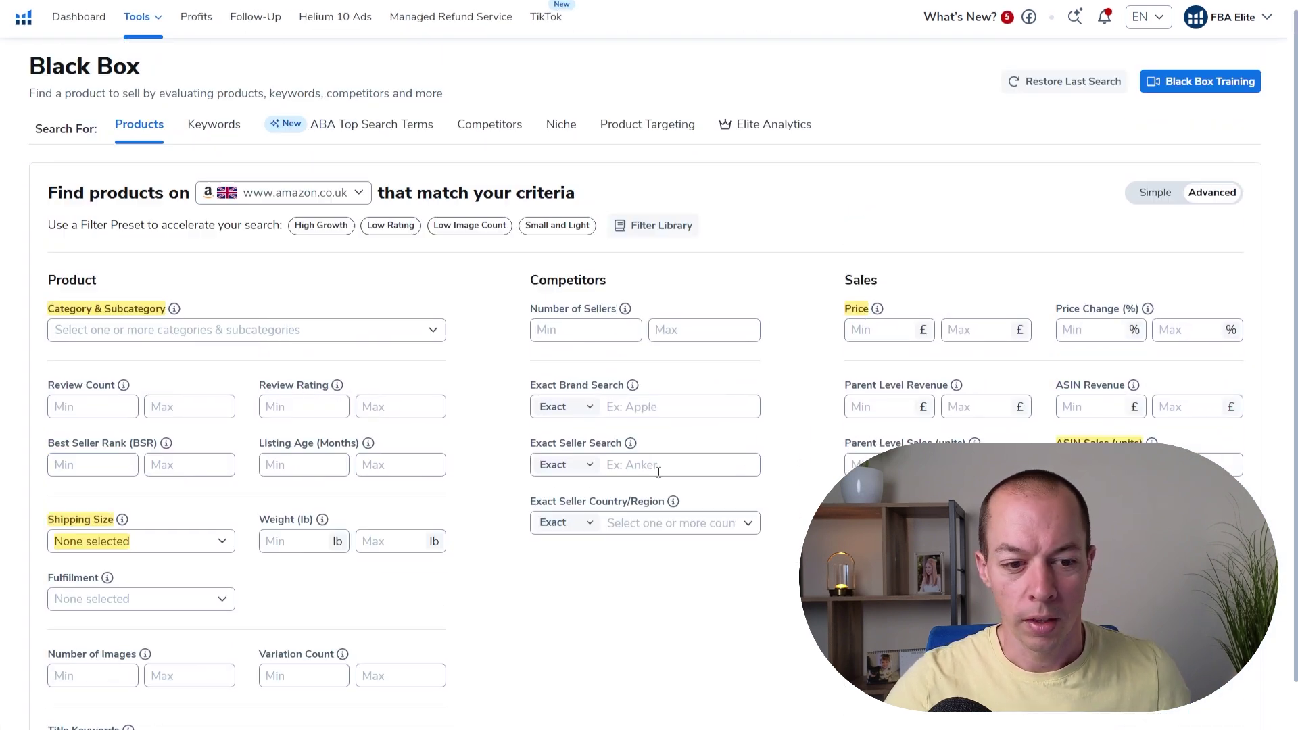
scroll(661, 474, "up", 1)
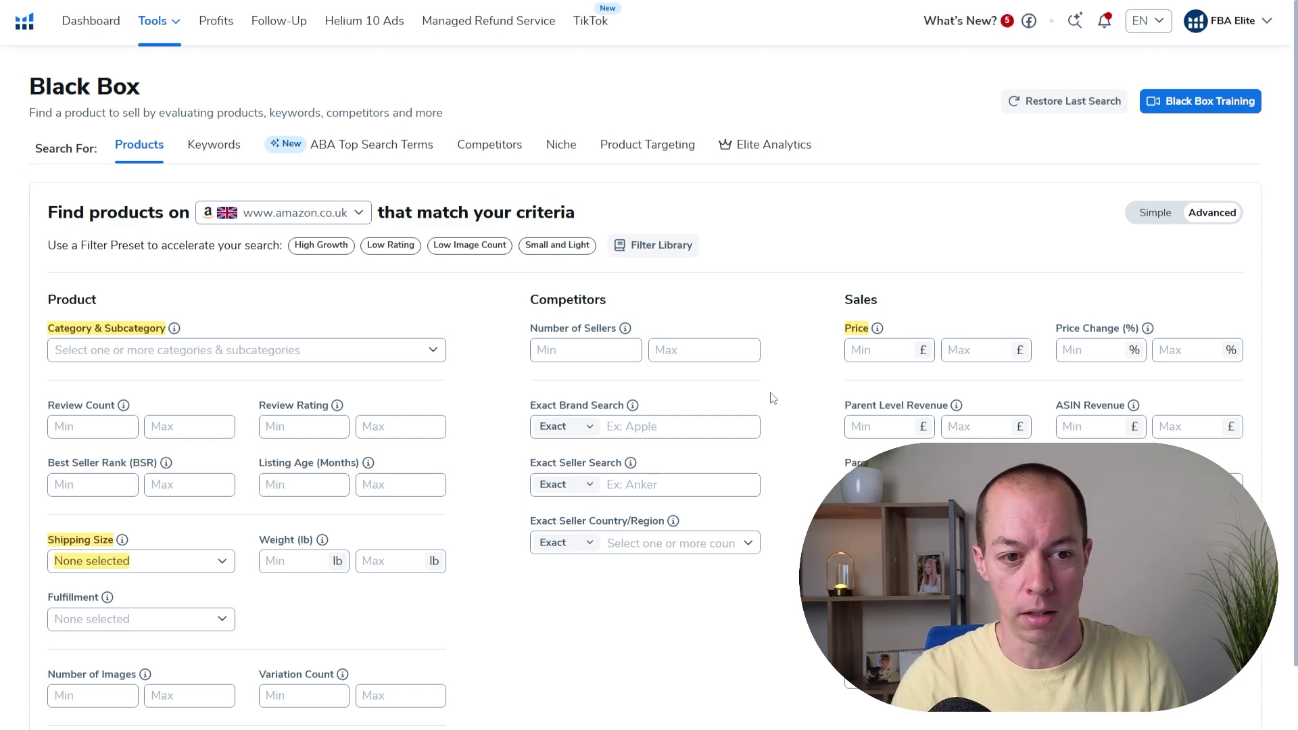
left_click(358, 212)
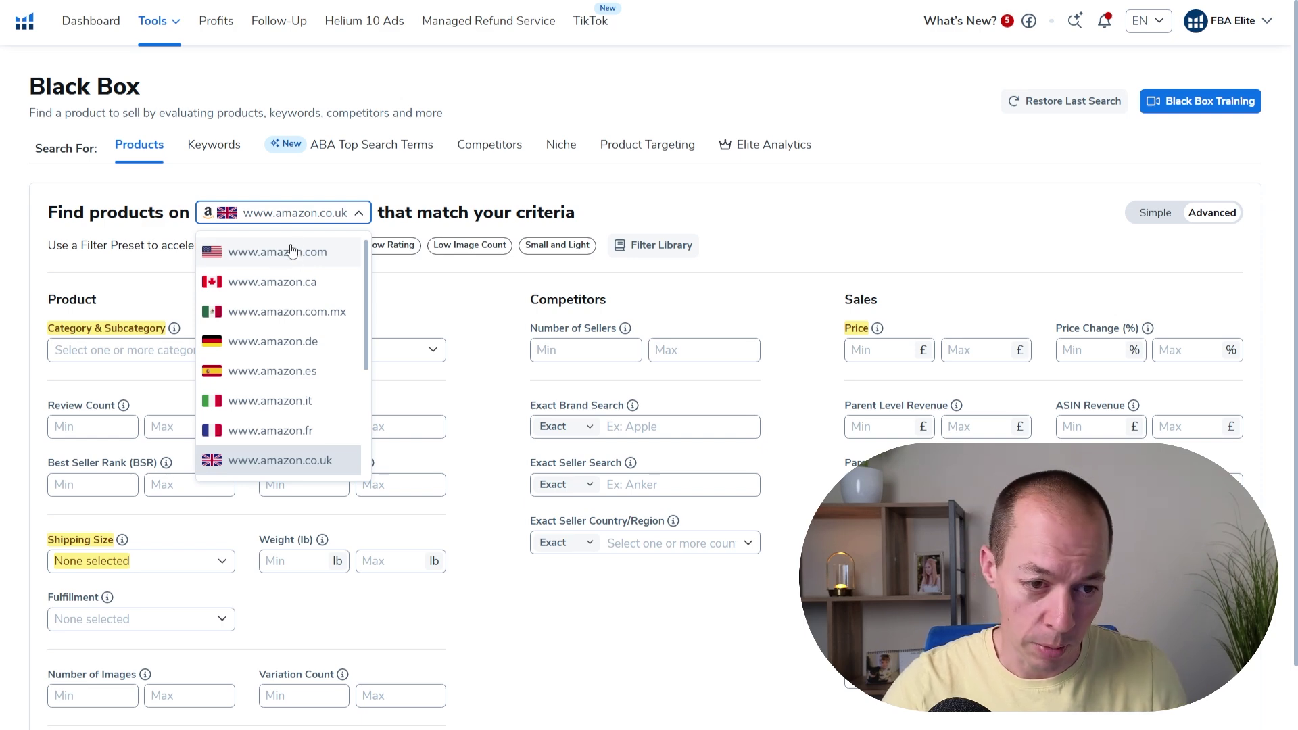
scroll(315, 387, "down", 1)
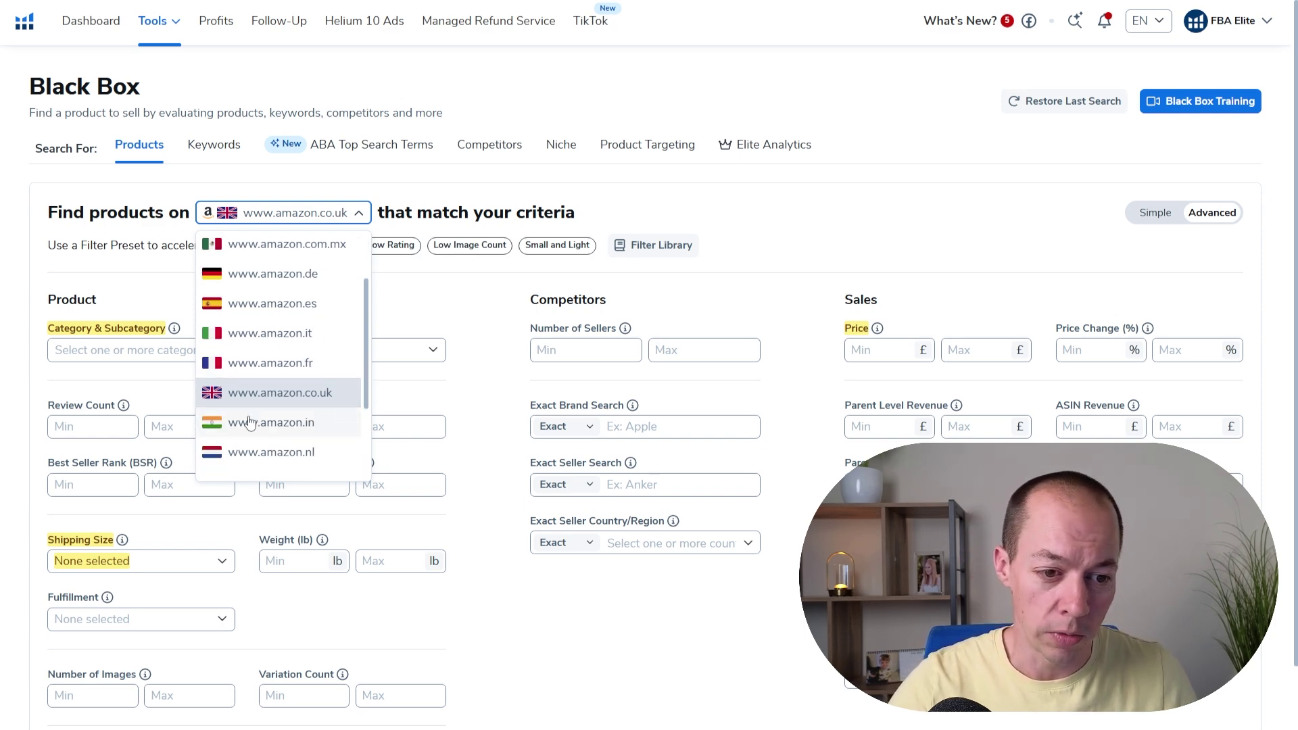
left_click(827, 248)
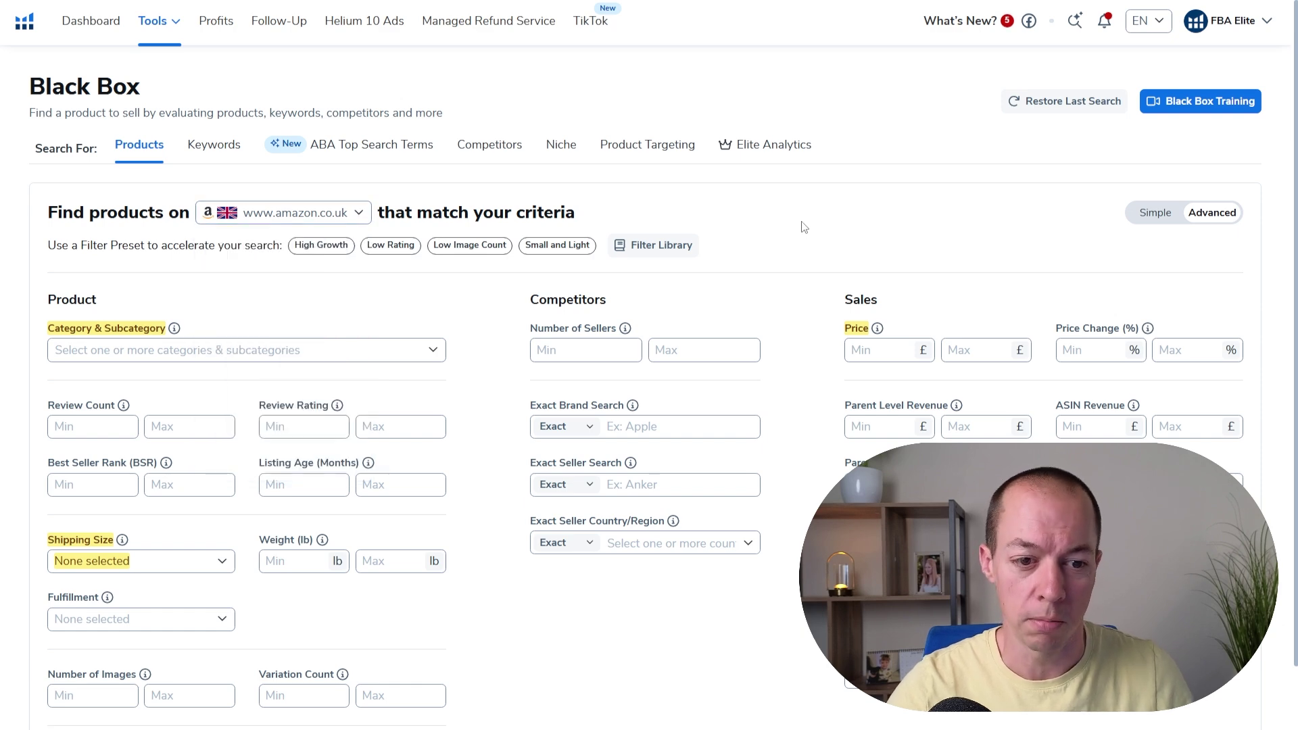
- Set the Black Box Category & Subcategory filter to Home & Kitchen
scroll(351, 306, "down", 1)
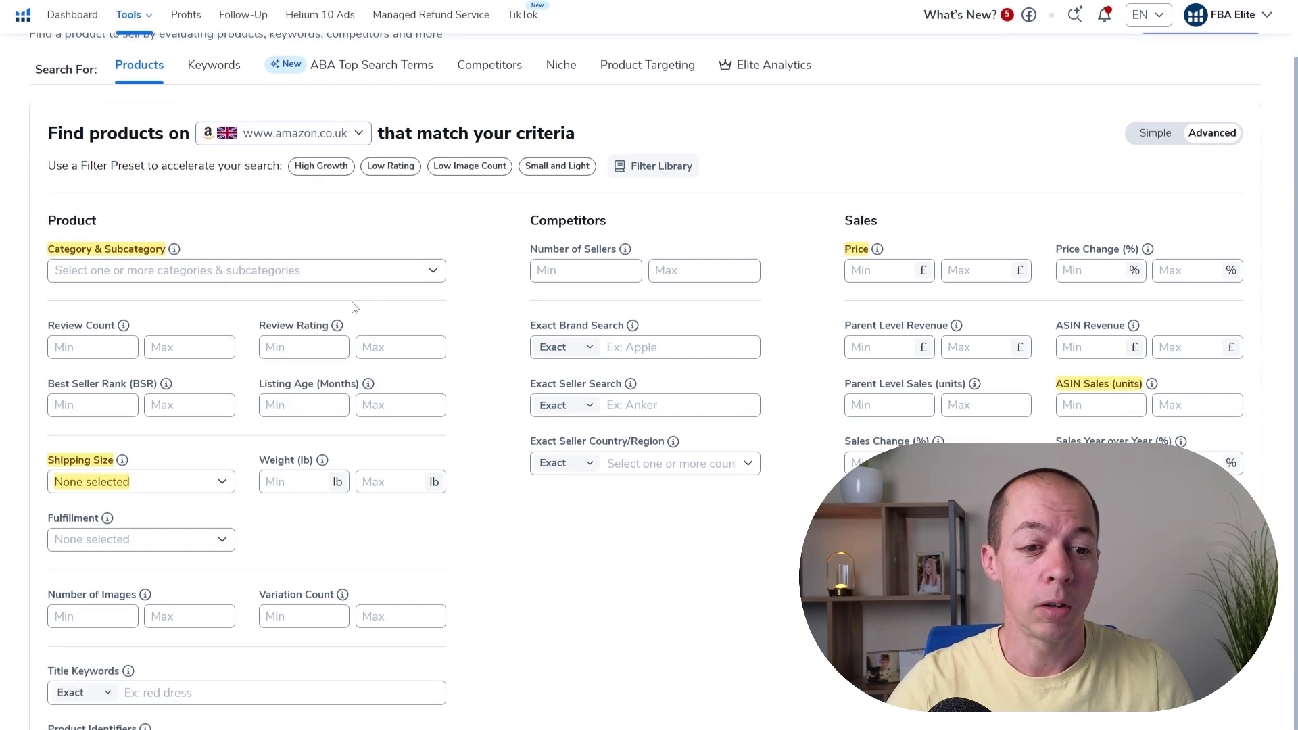
left_click(432, 274)
scroll(383, 378, "down", 4)
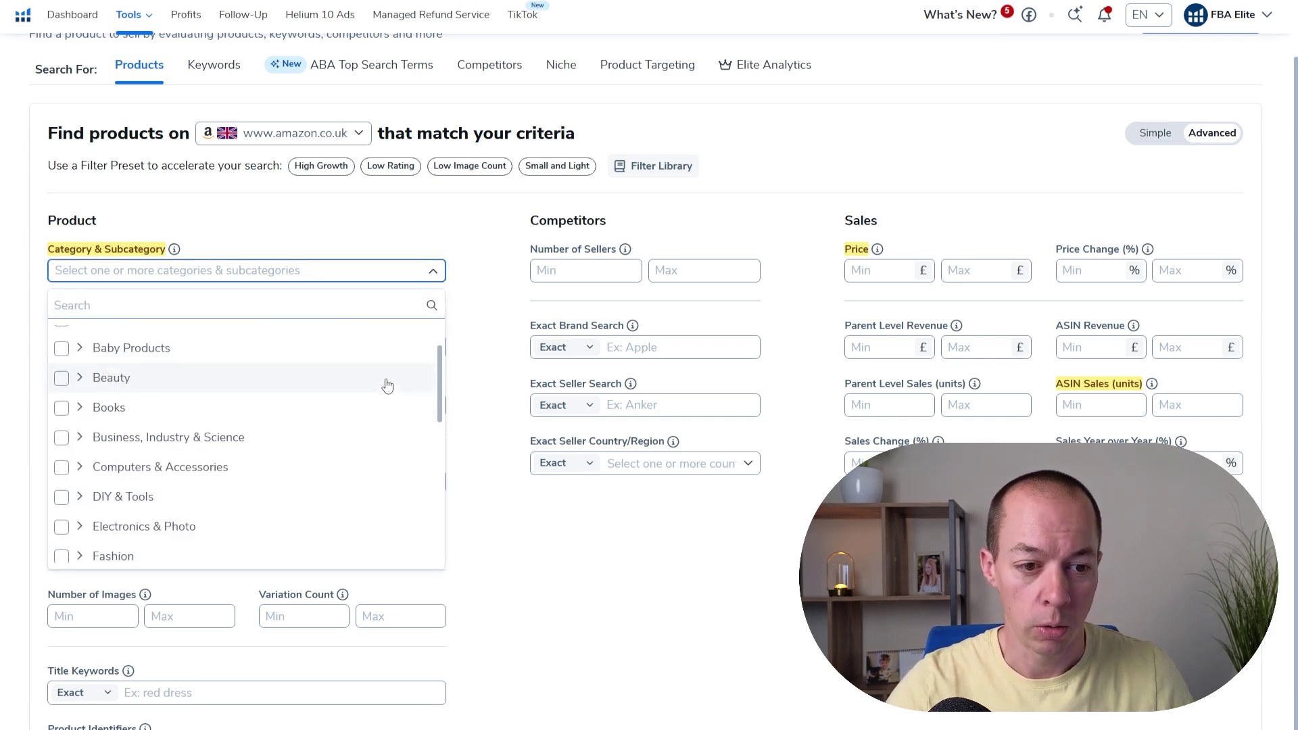
scroll(291, 448, "down", 3)
scroll(284, 449, "up", 3)
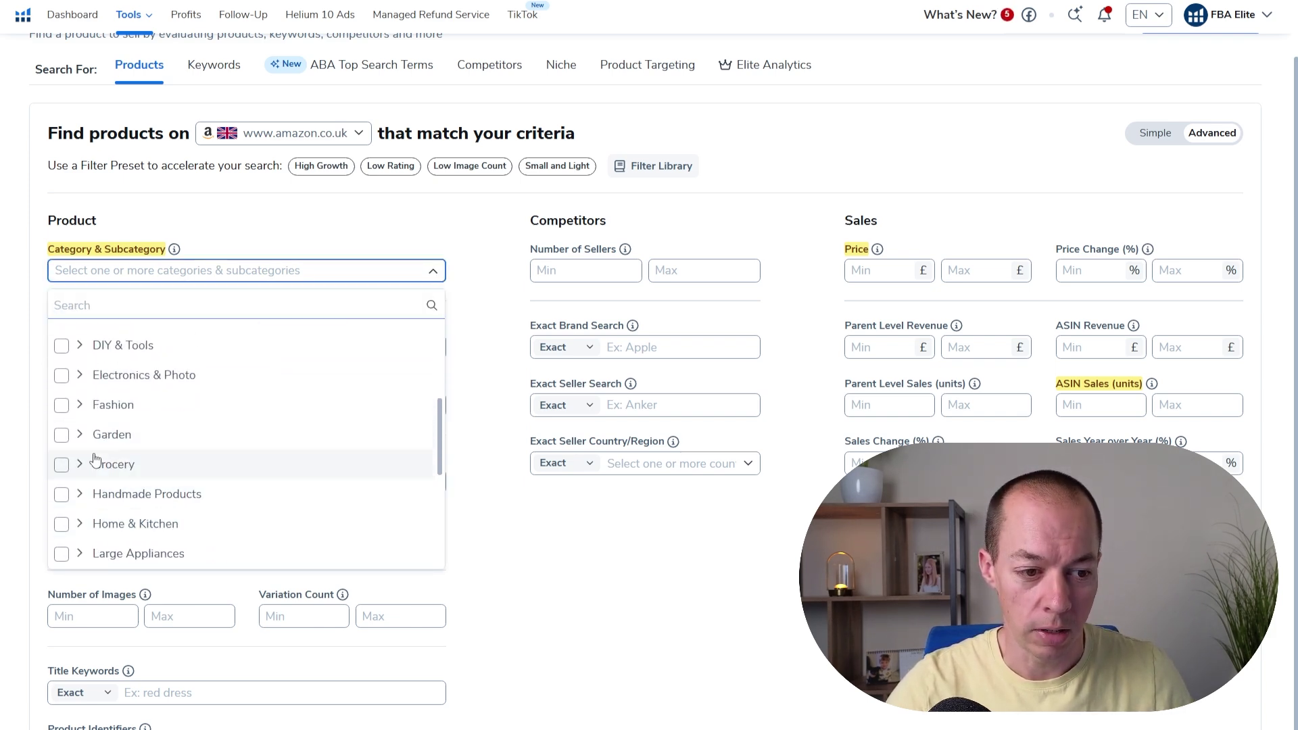
left_click(79, 440)
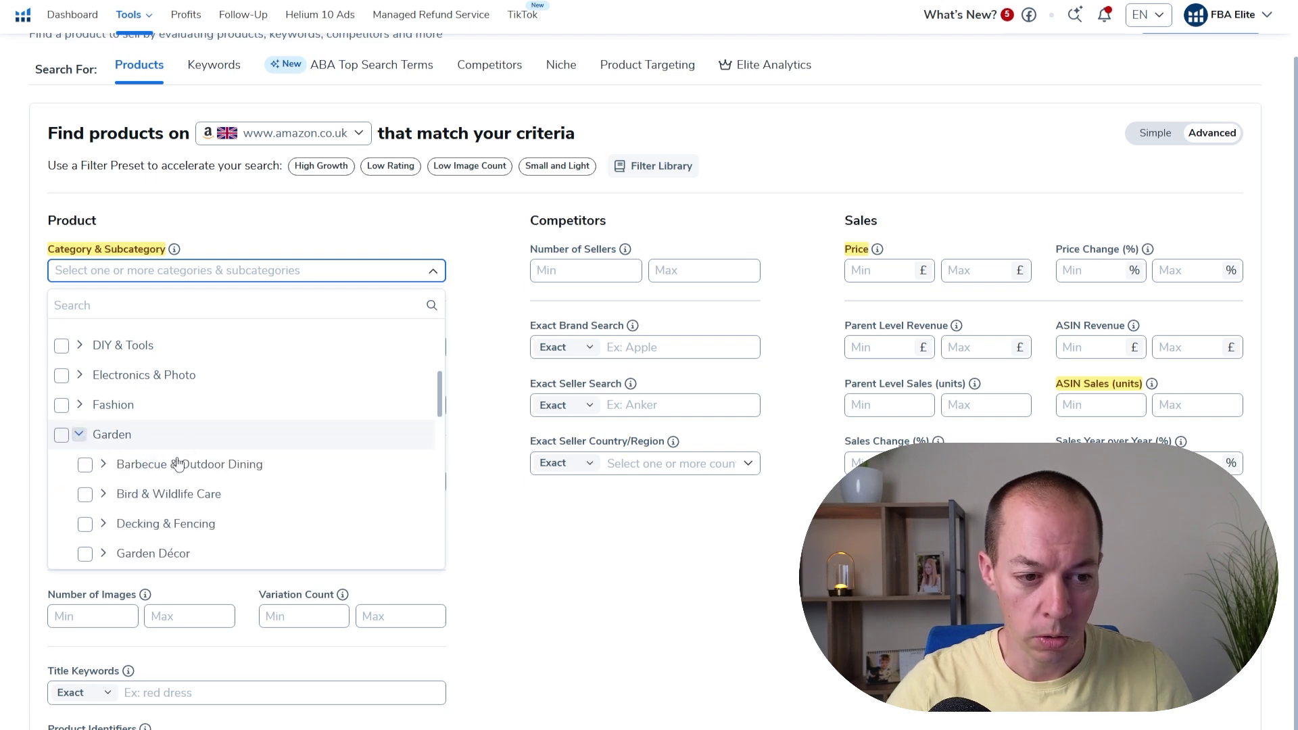
scroll(192, 481, "down", 1)
scroll(203, 470, "down", 3)
scroll(363, 461, "up", 2)
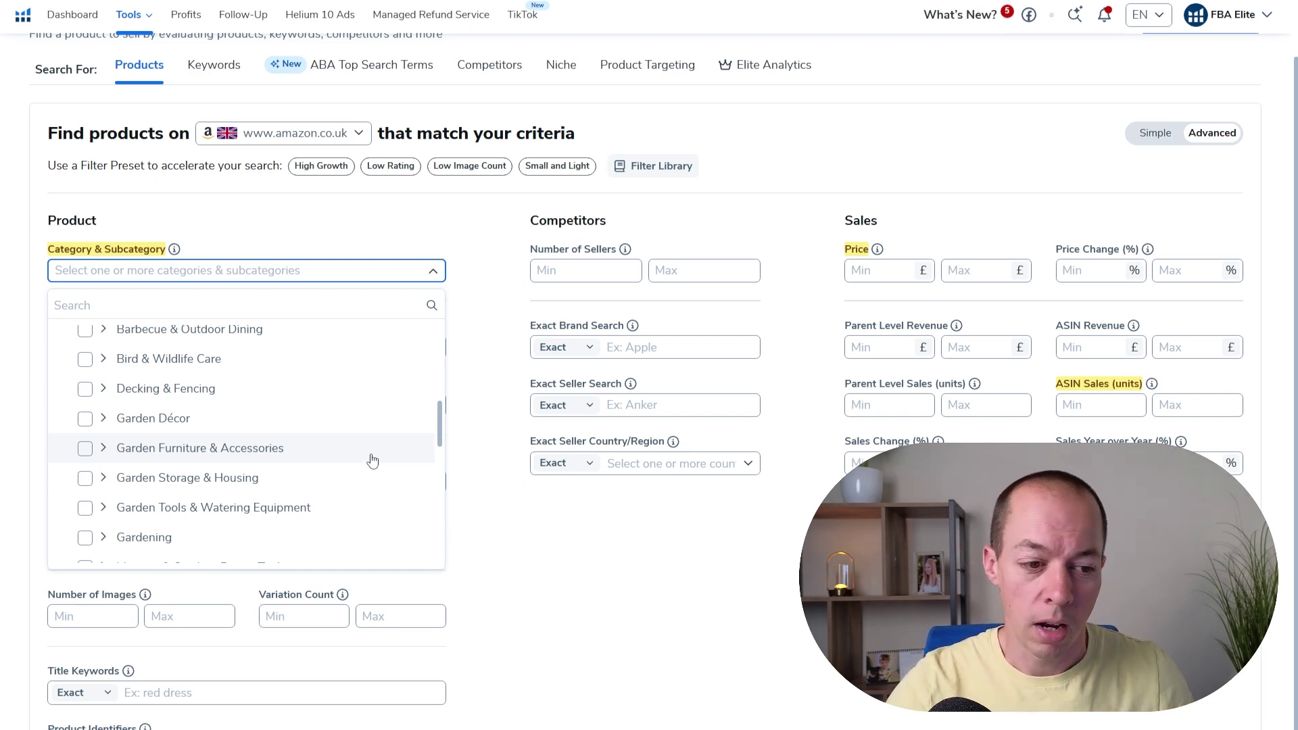
scroll(369, 460, "down", 6)
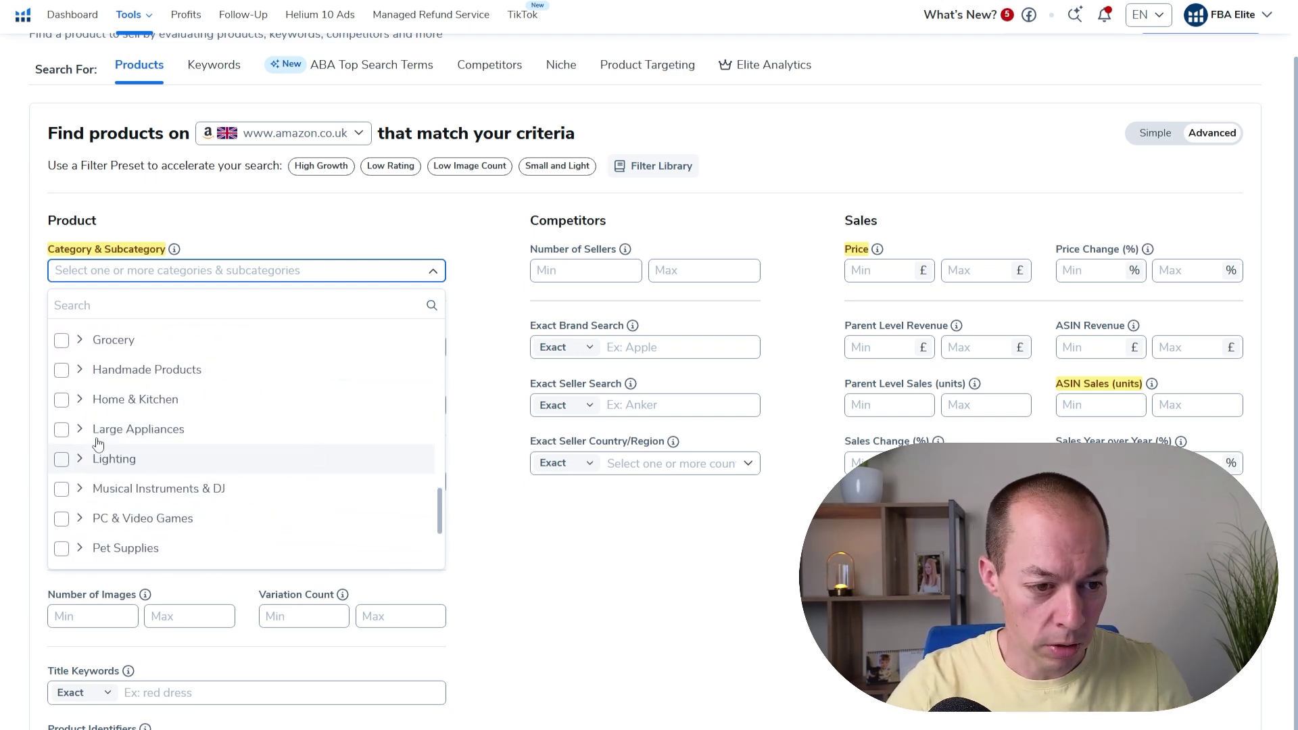
left_click(62, 402)
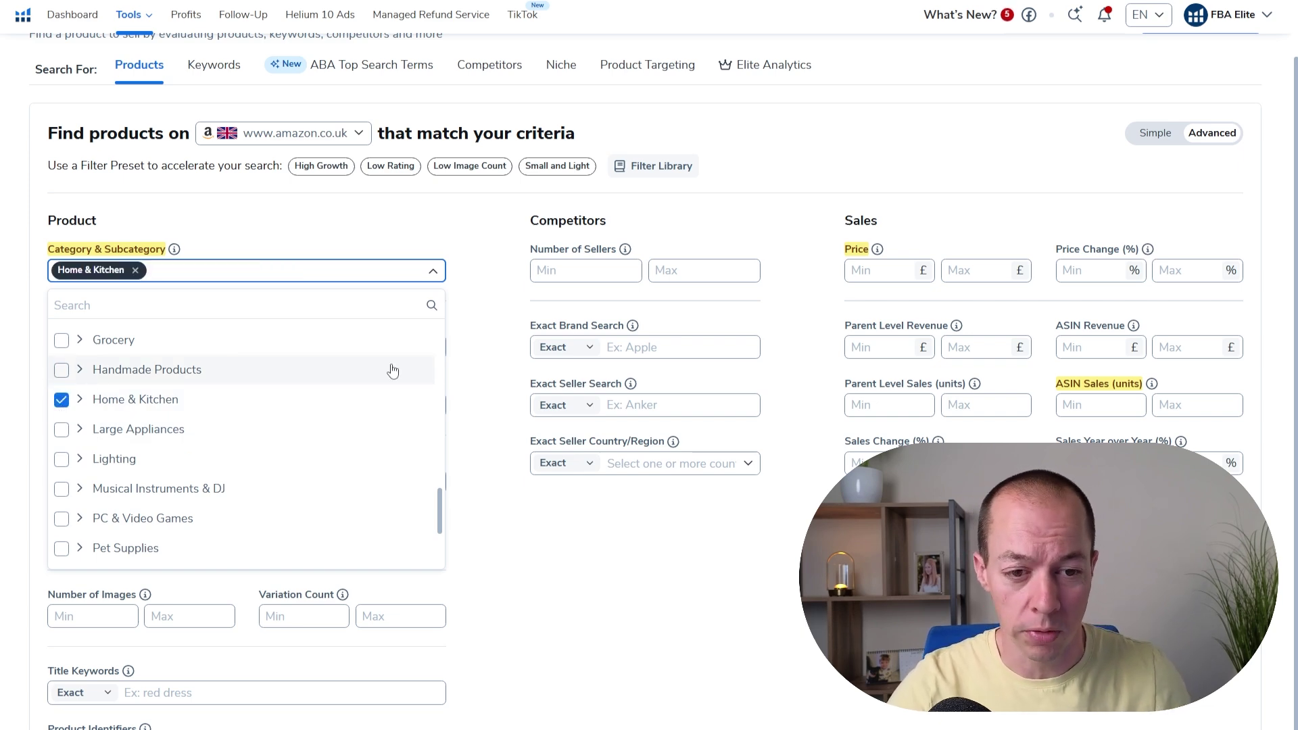
left_click(482, 341)
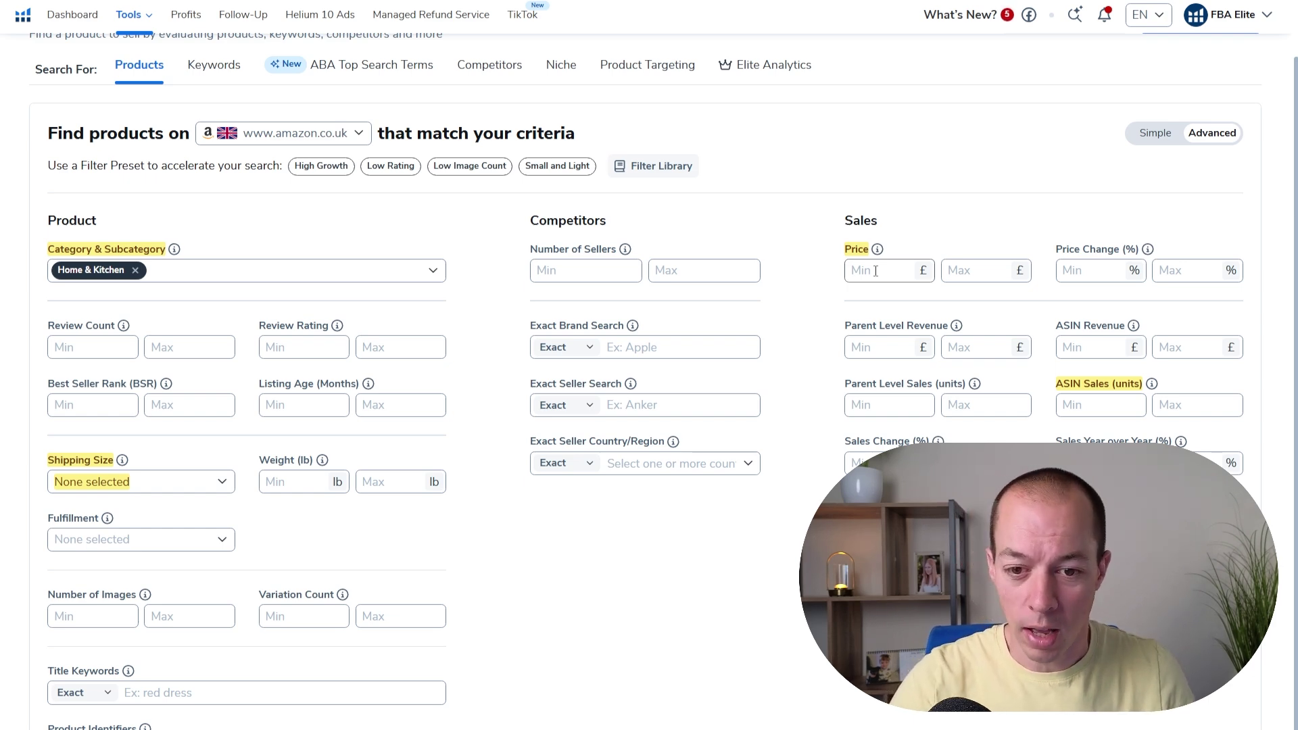
- Set the Price filter to a minimum of 20 and a maximum of 40
left_click(876, 271)
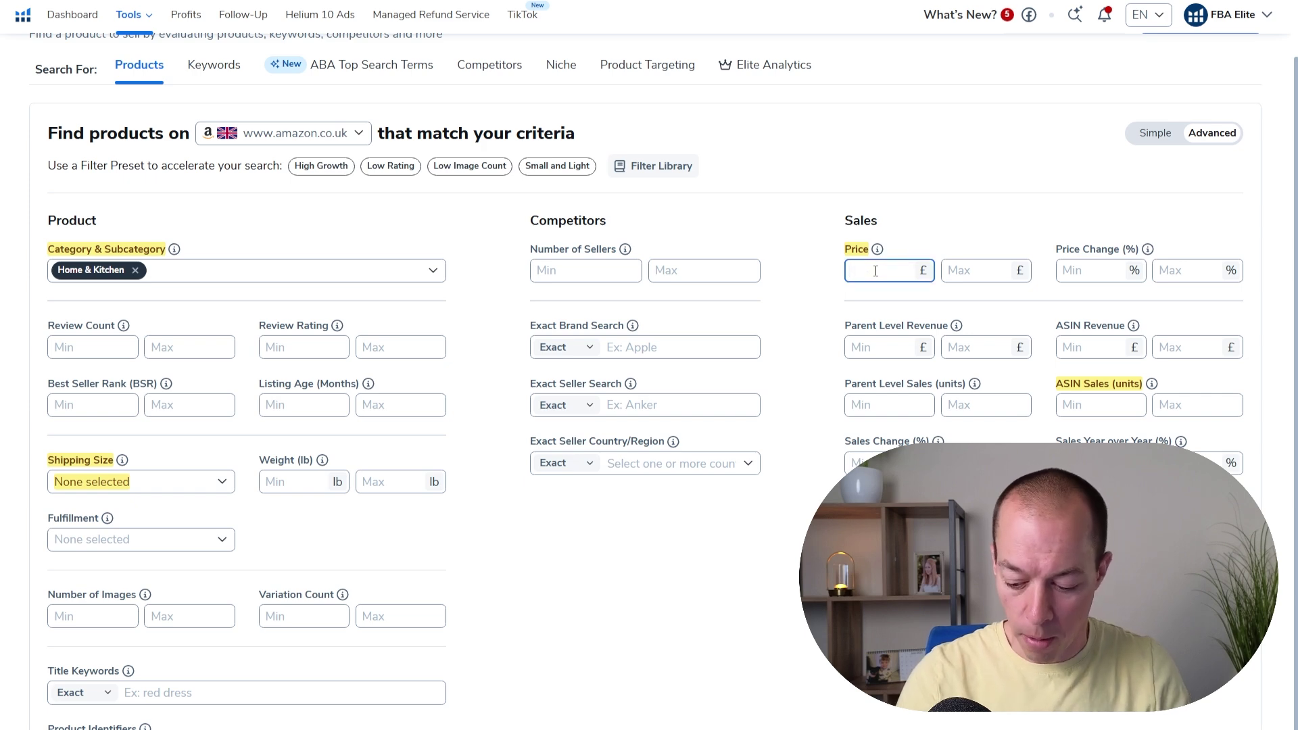
type("20")
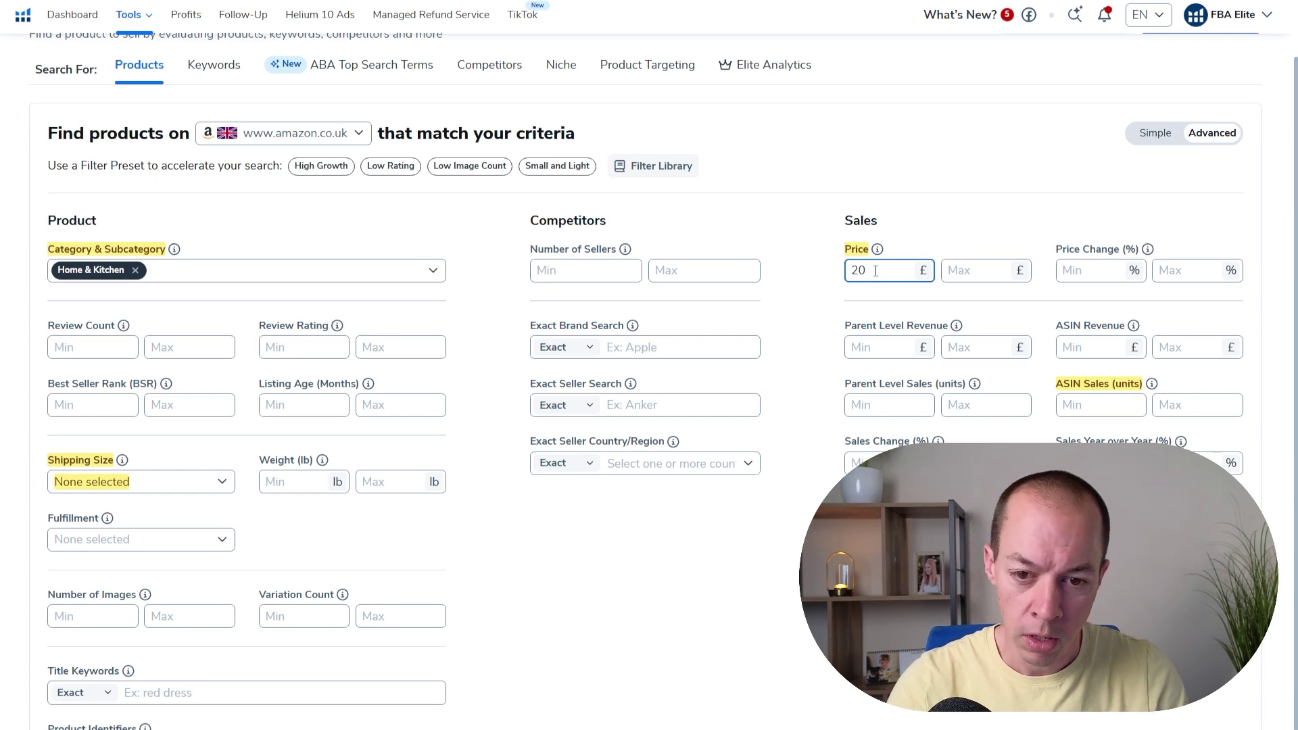
left_click(963, 268)
type("40")
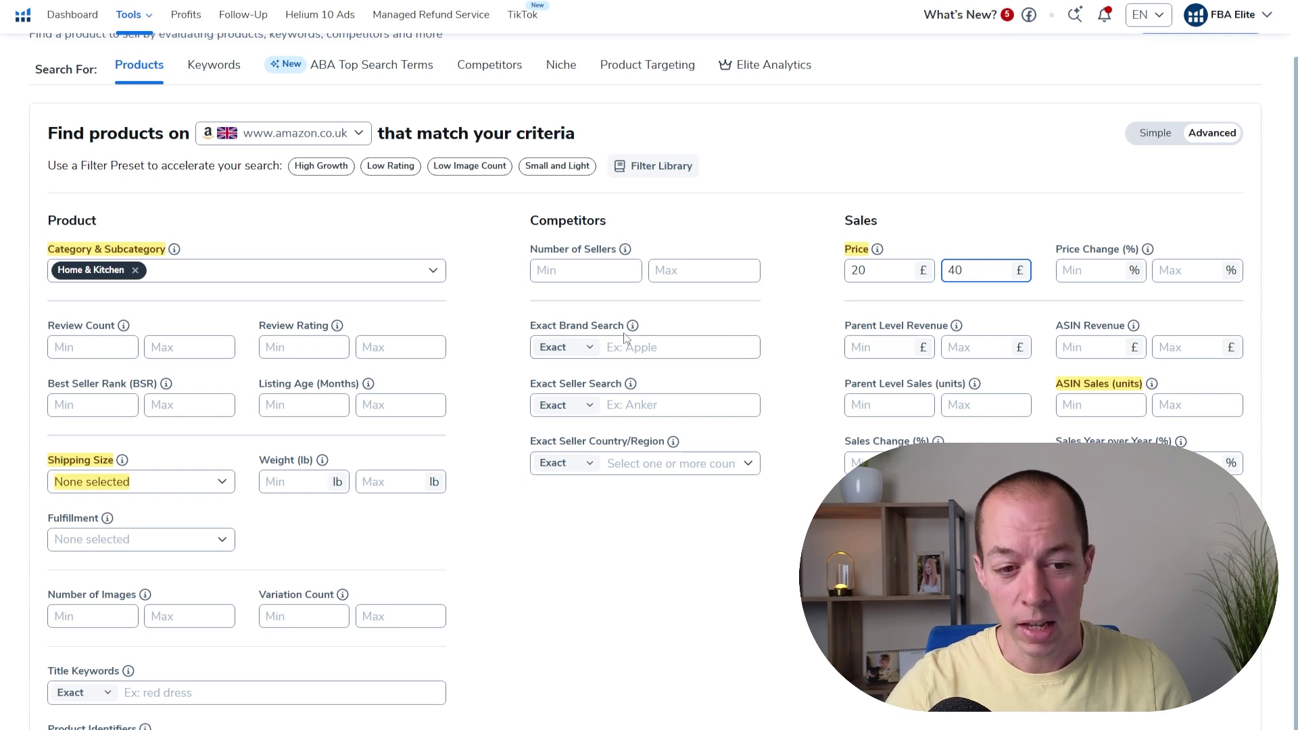
- Set ASIN Sales (units) to a minimum of 100 and a maximum of 300
scroll(1209, 325, "down", 1)
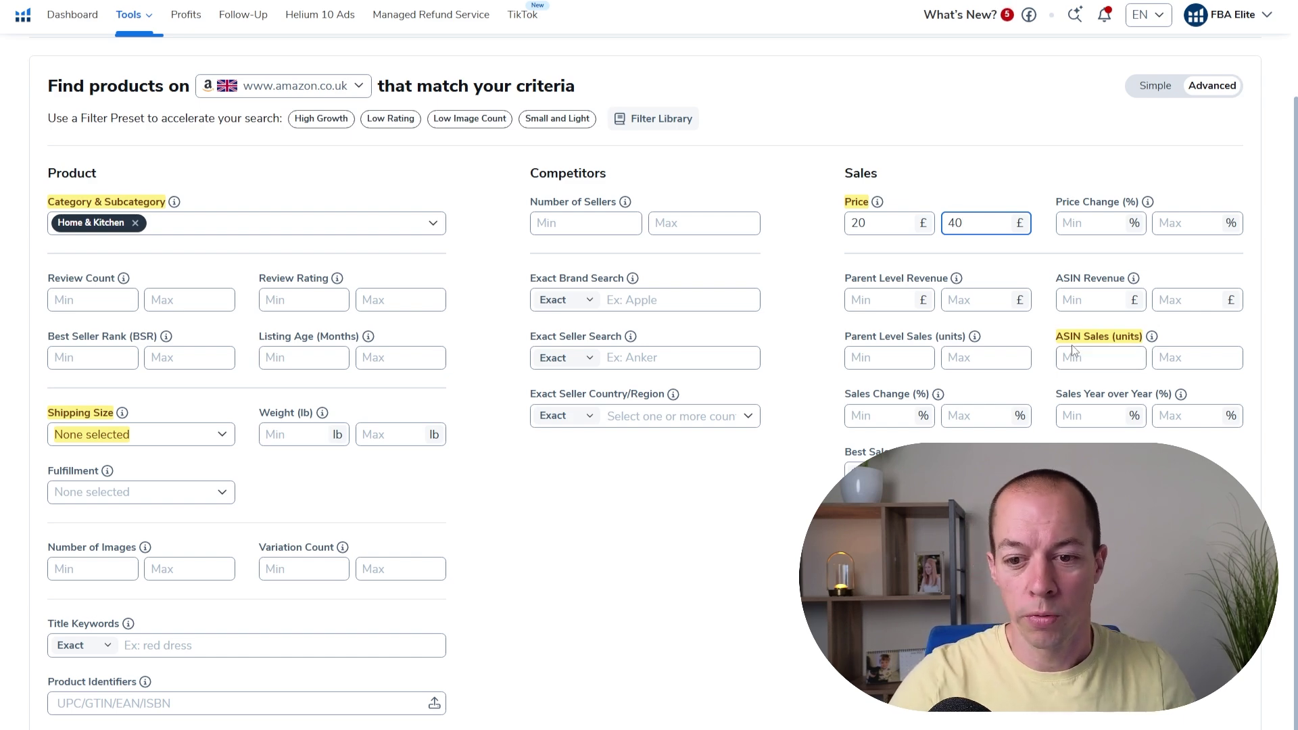
left_click(1077, 359)
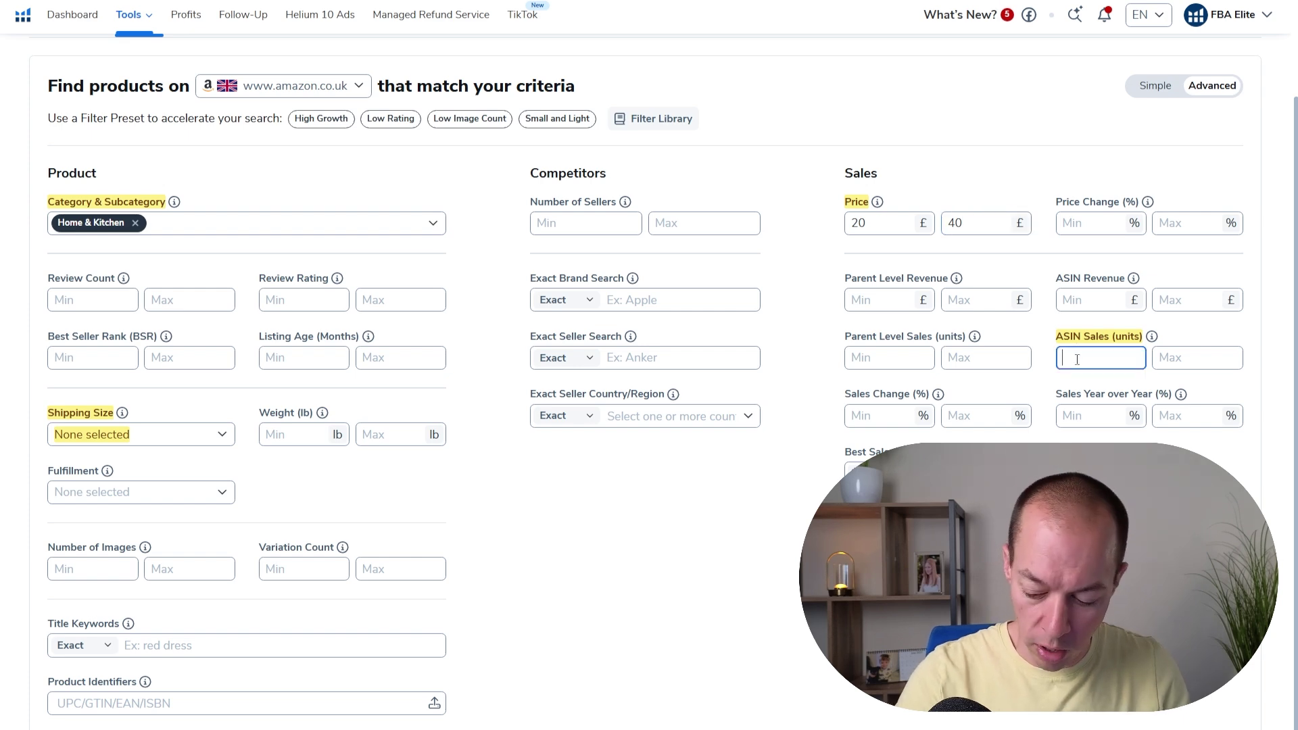
type("1")
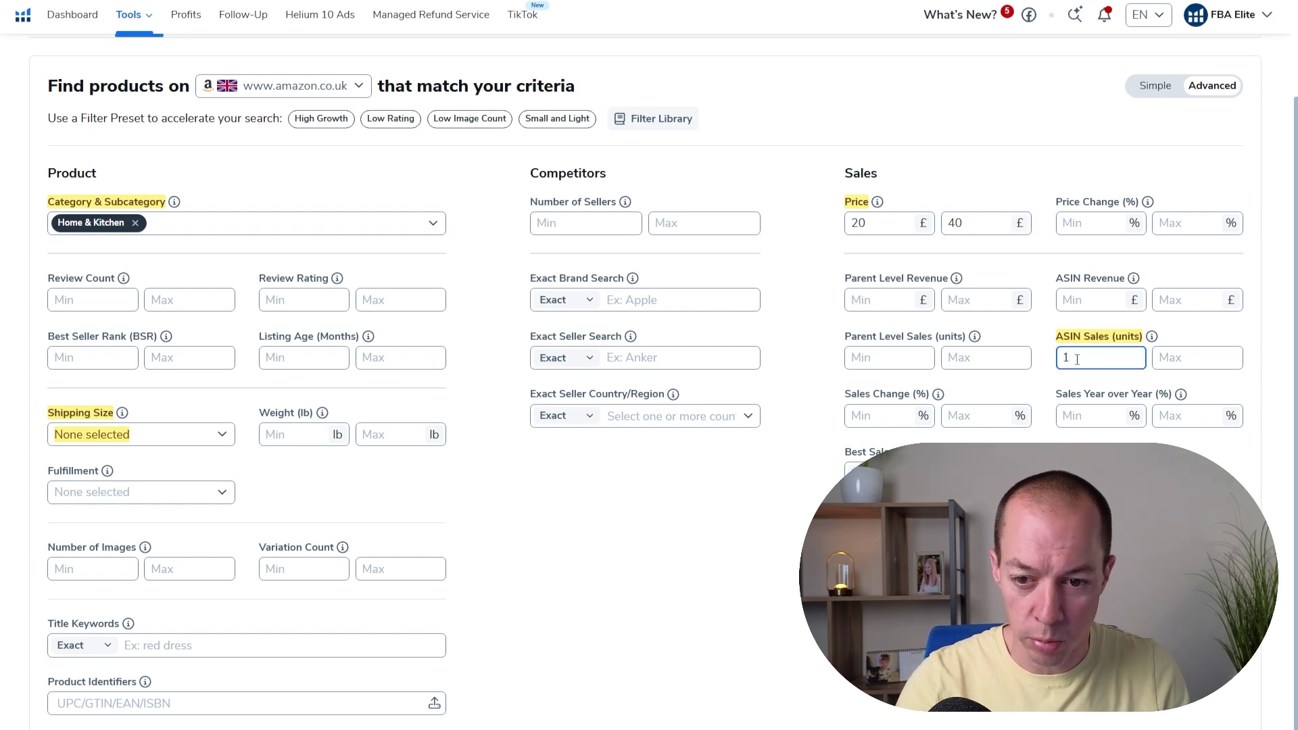
type("00")
key("Tab")
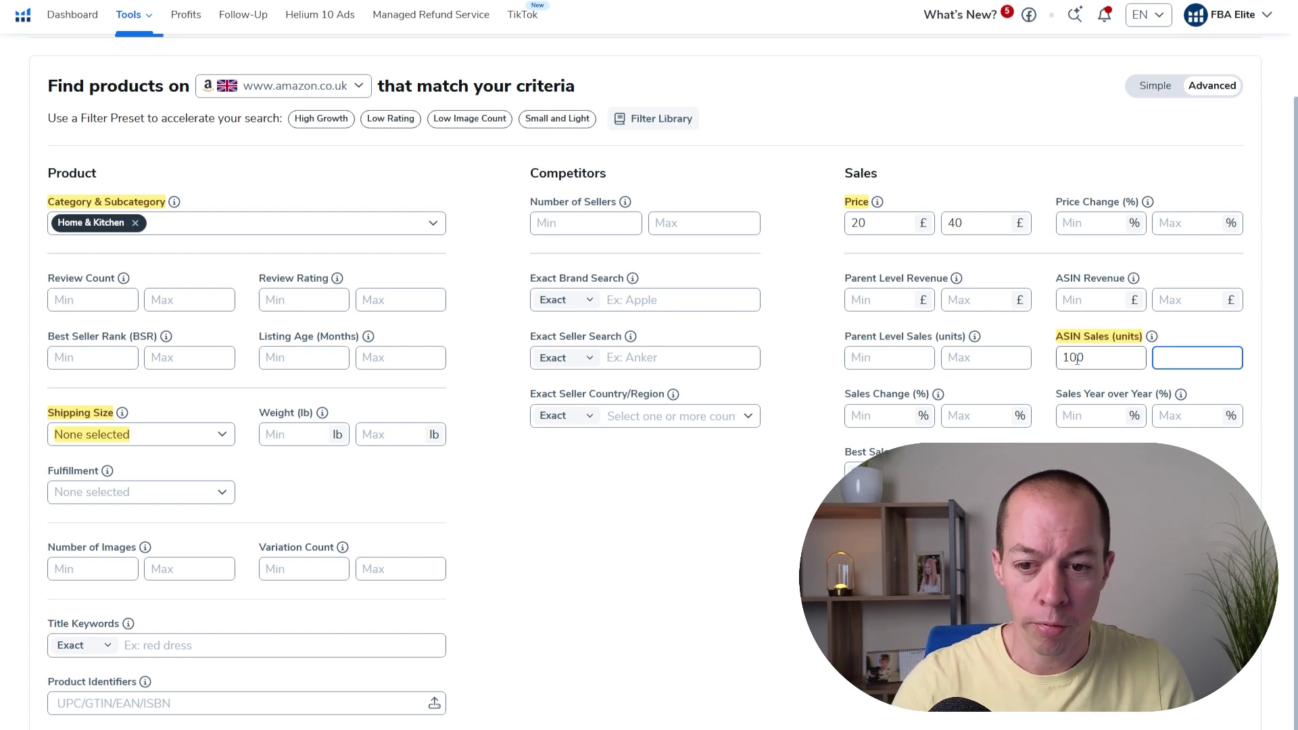
type("300")
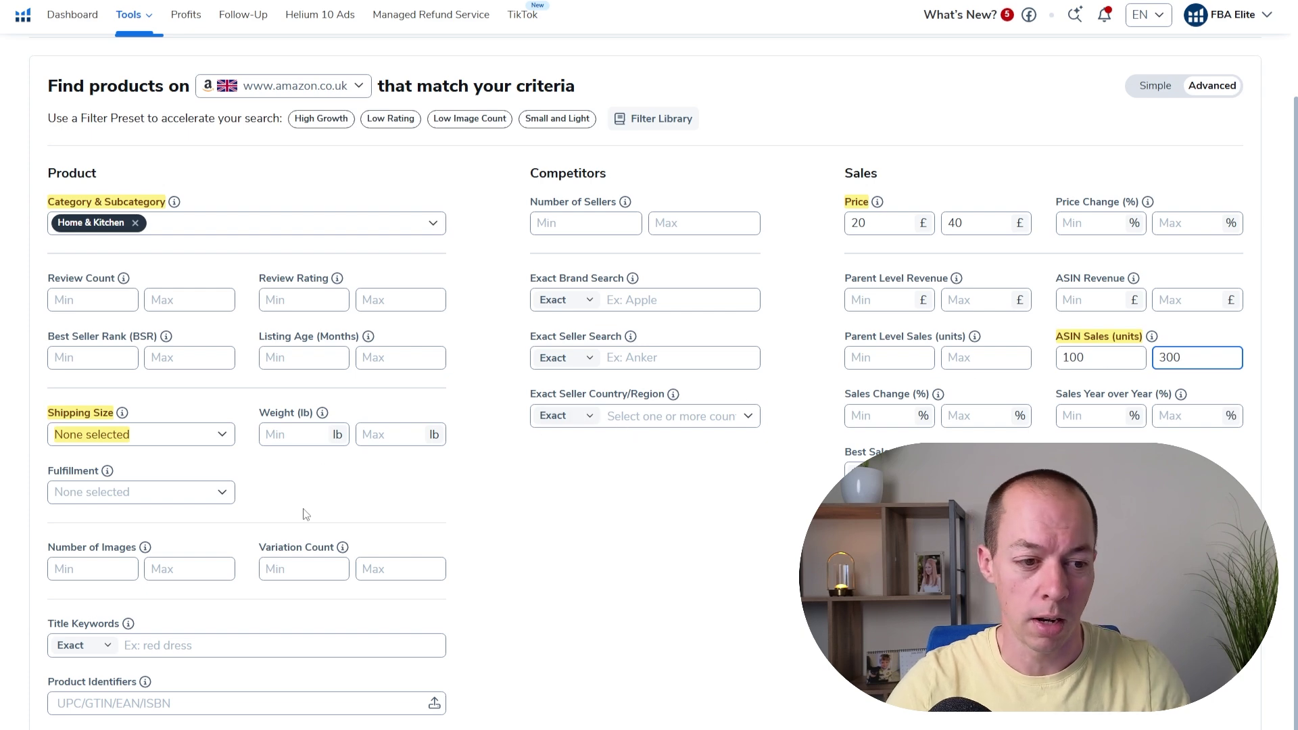
- Tick the Small Oversize, Small/Large Letter and Small, Standard and Large Envelope shipping sizes
left_click(223, 440)
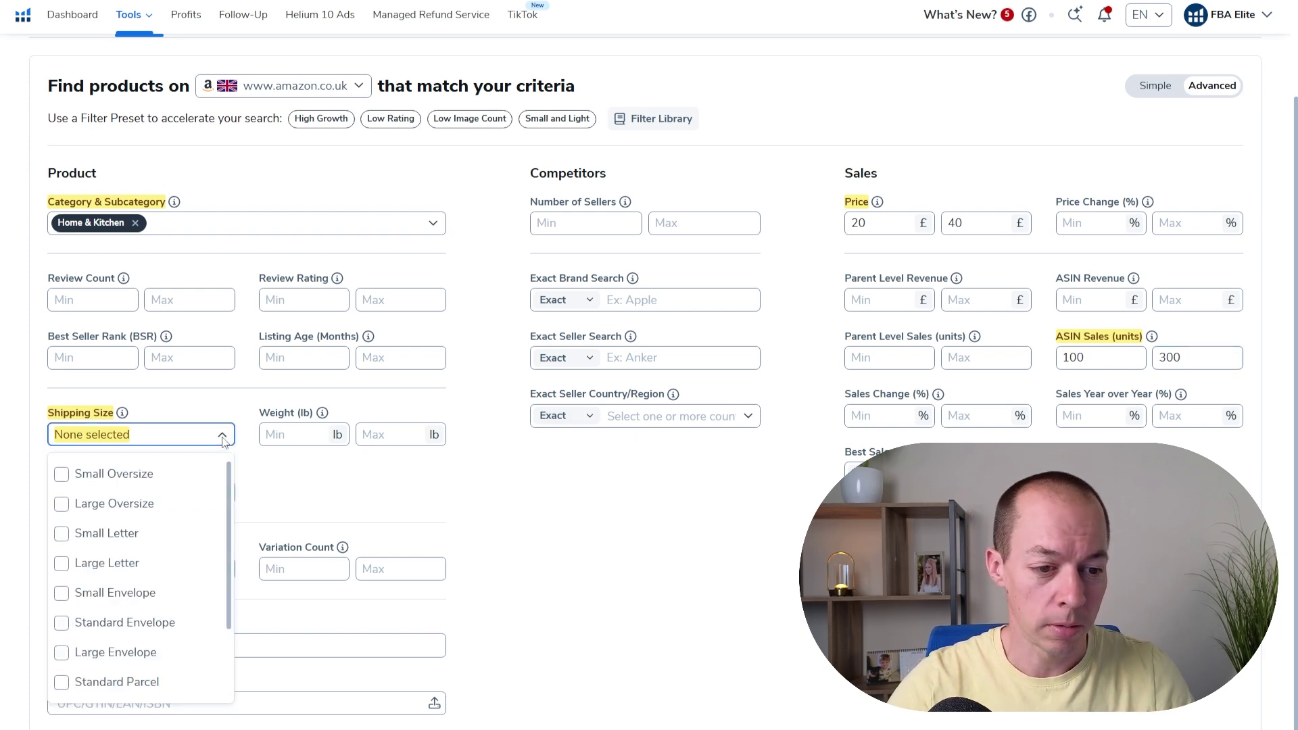
left_click(62, 476)
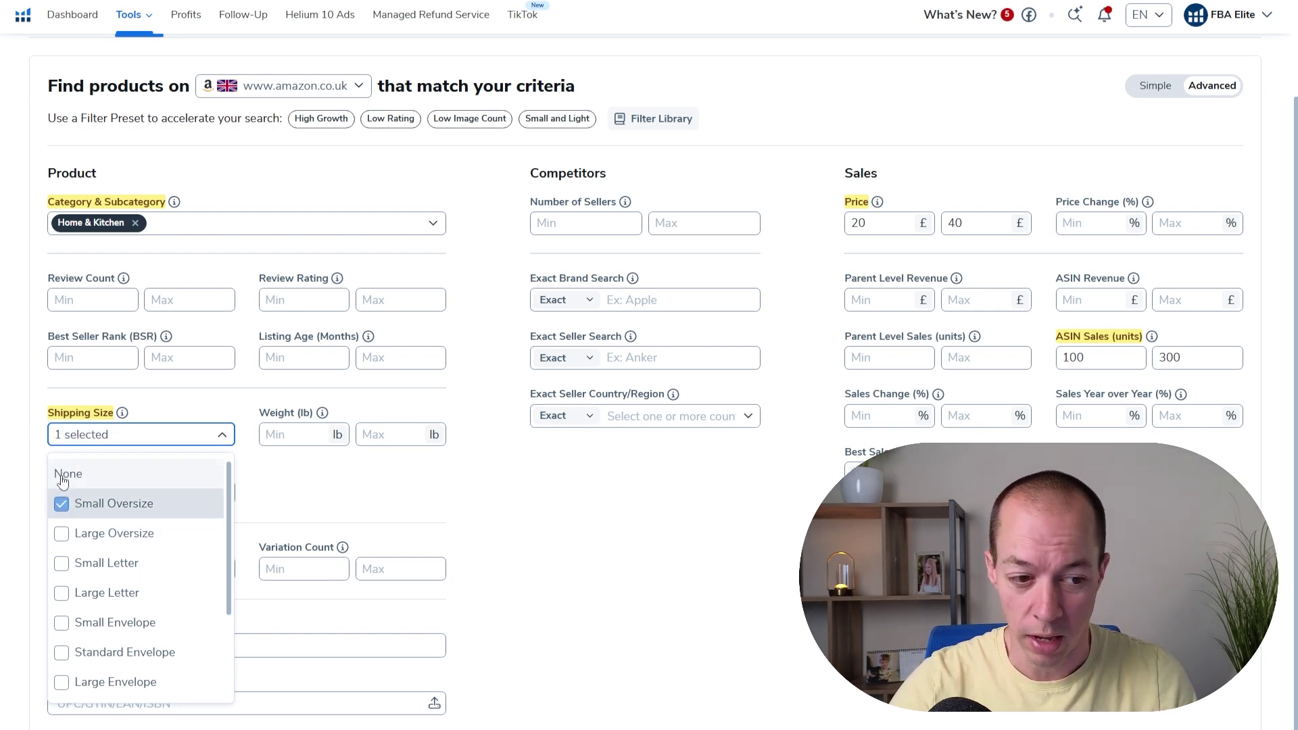
scroll(60, 491, "down", 2)
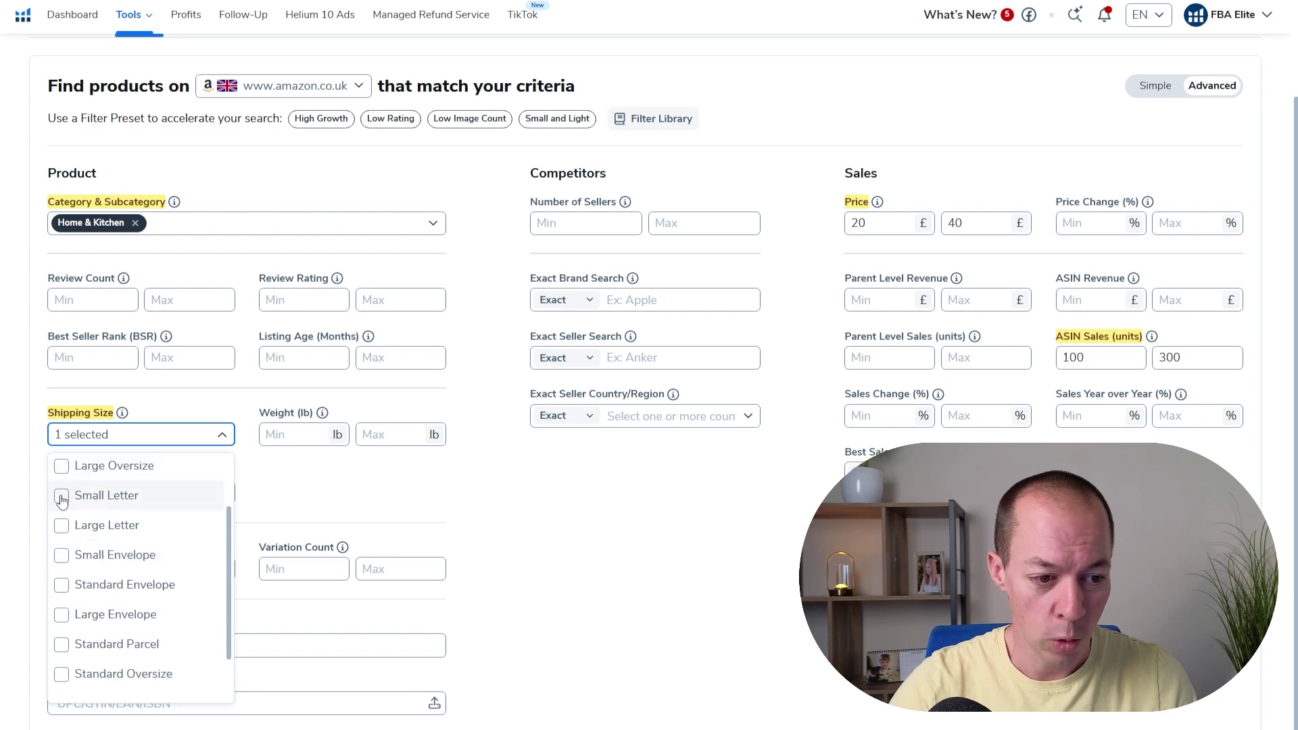
left_click(59, 497)
left_click(61, 527)
left_click(64, 561)
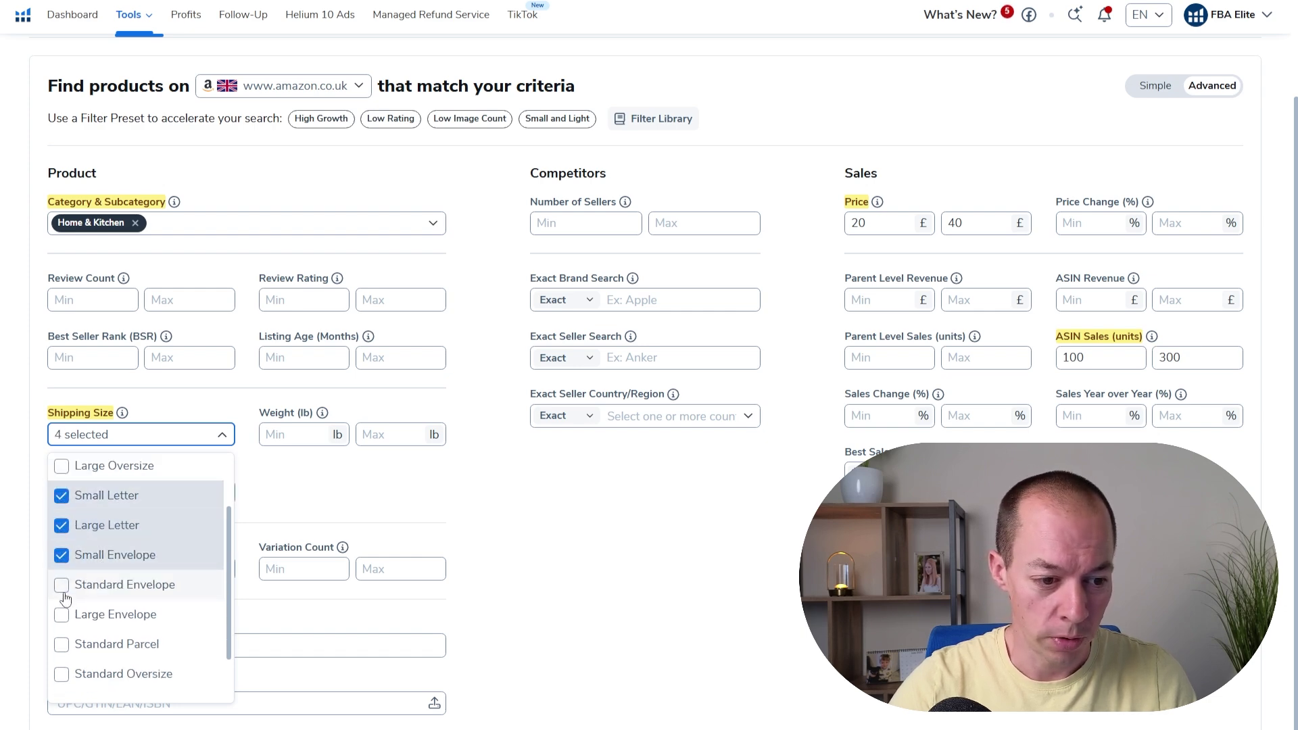
left_click(62, 585)
left_click(89, 614)
- Add the Standard Parcel, Extra Large Envelope and Small Parcel shipping sizes
scroll(84, 615, "down", 1)
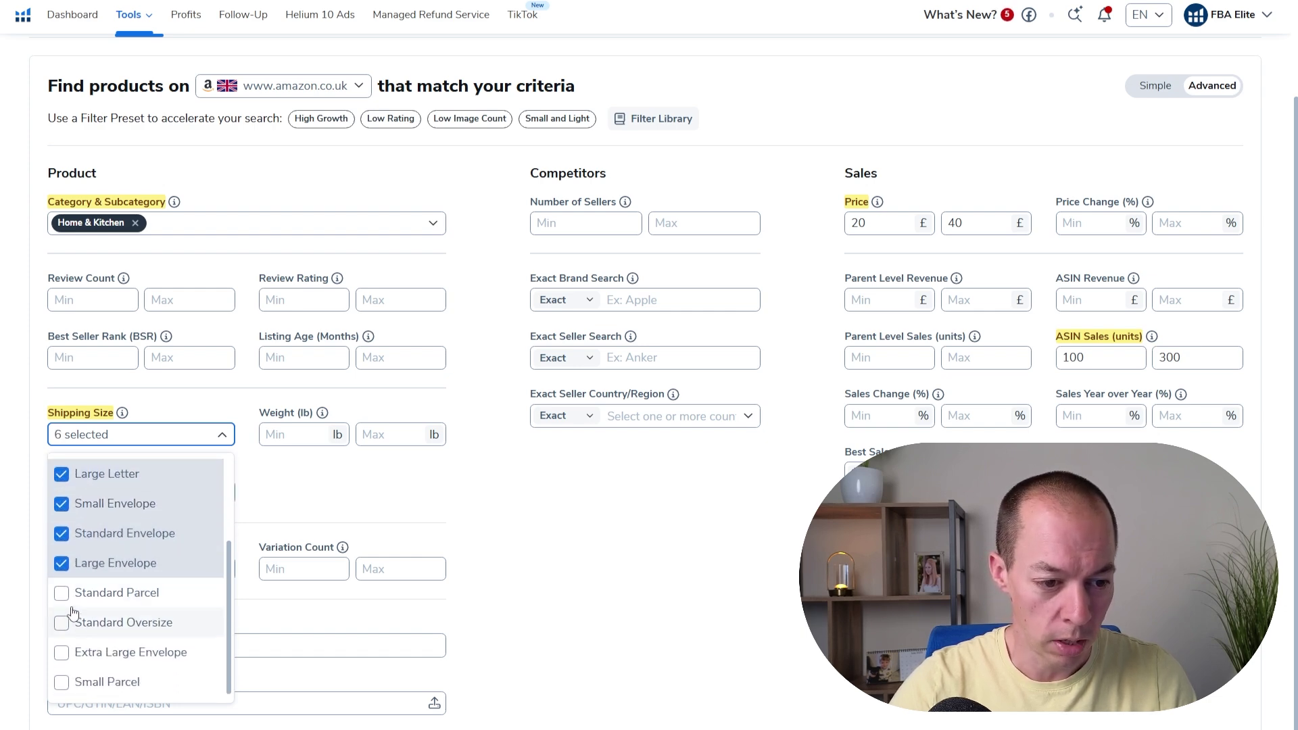
left_click(62, 594)
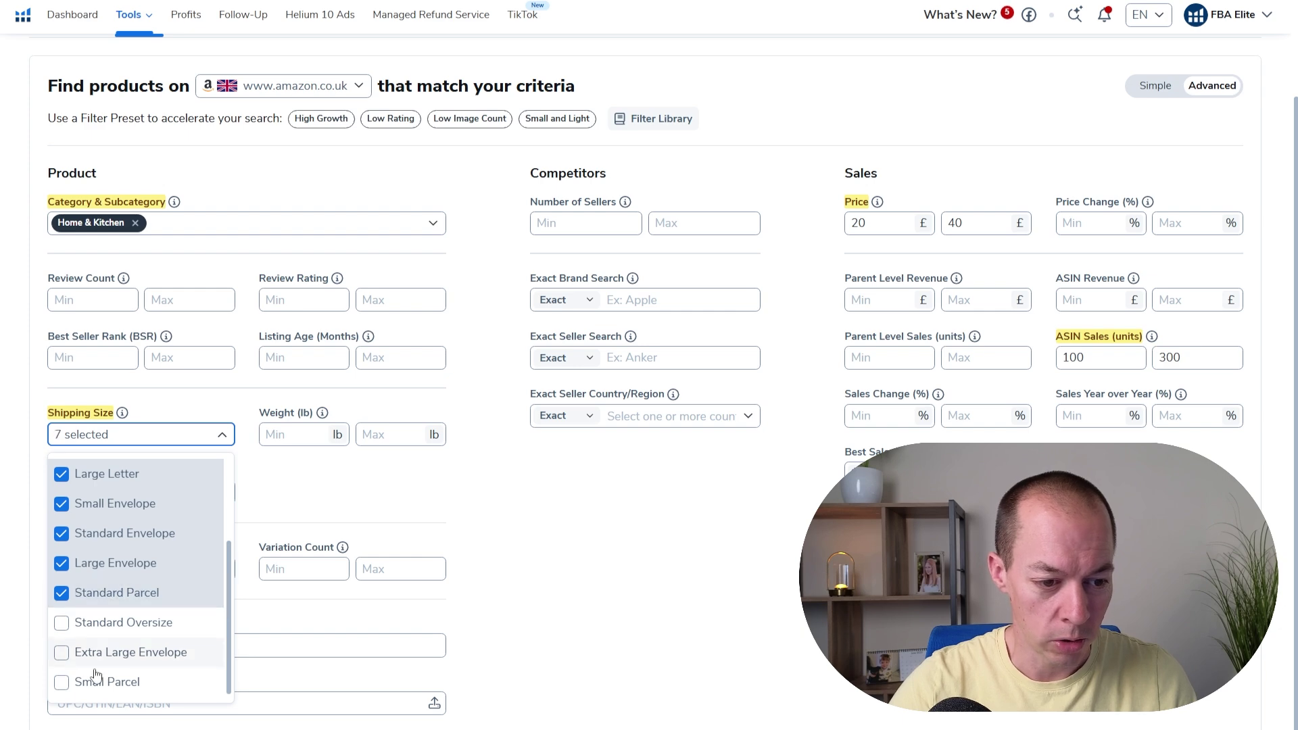
left_click(61, 657)
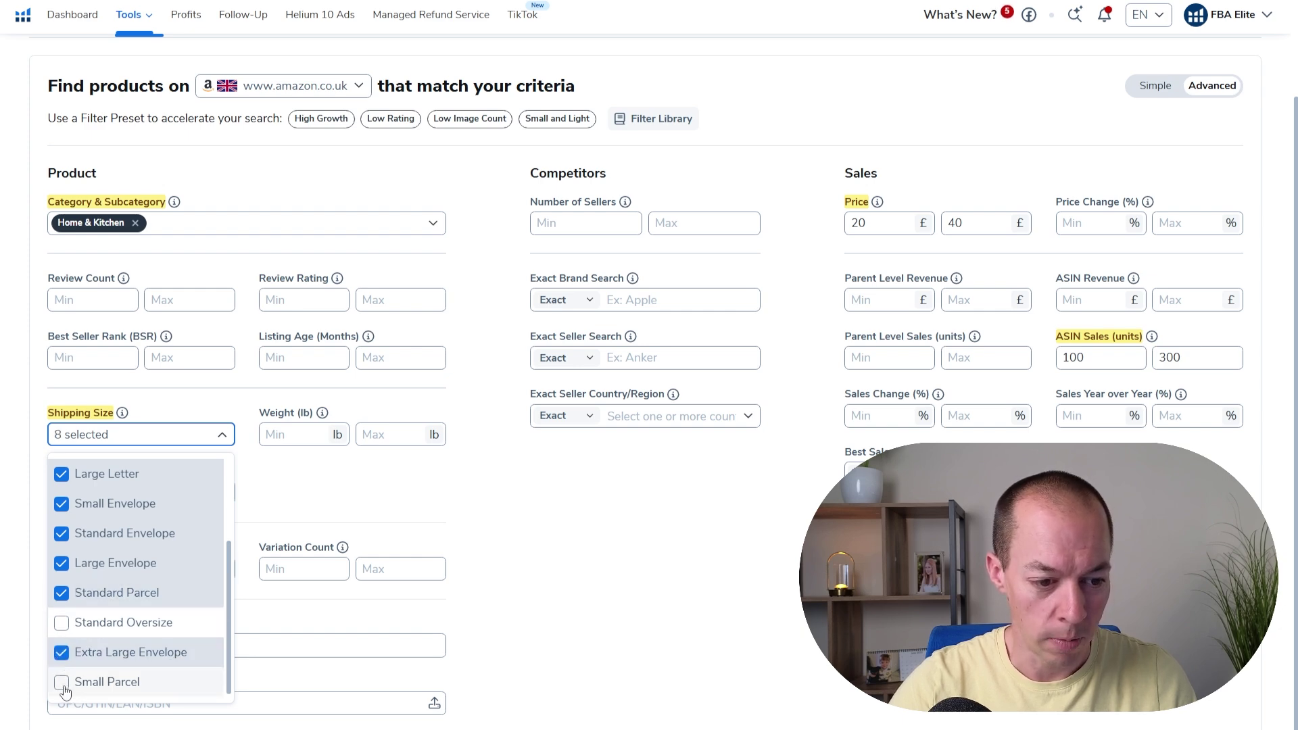
left_click(62, 684)
scroll(133, 653, "up", 3)
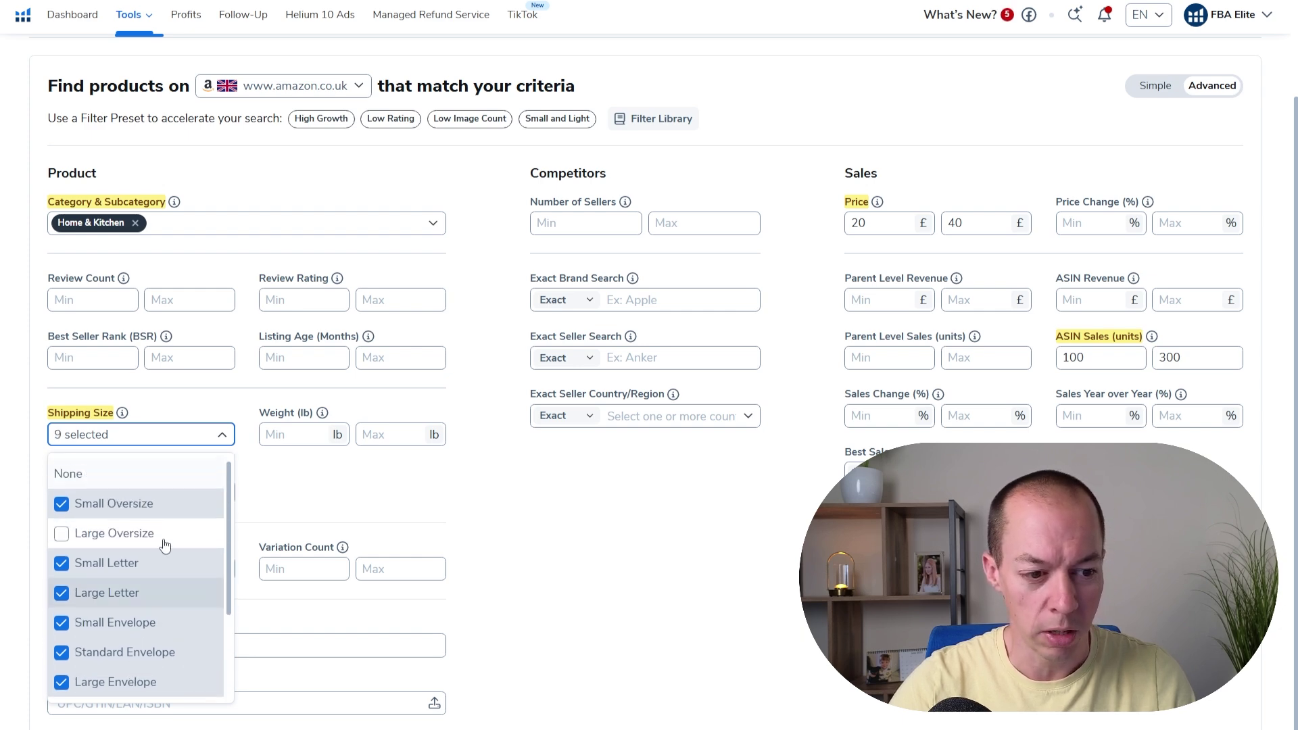
scroll(152, 533, "down", 3)
left_click(473, 512)
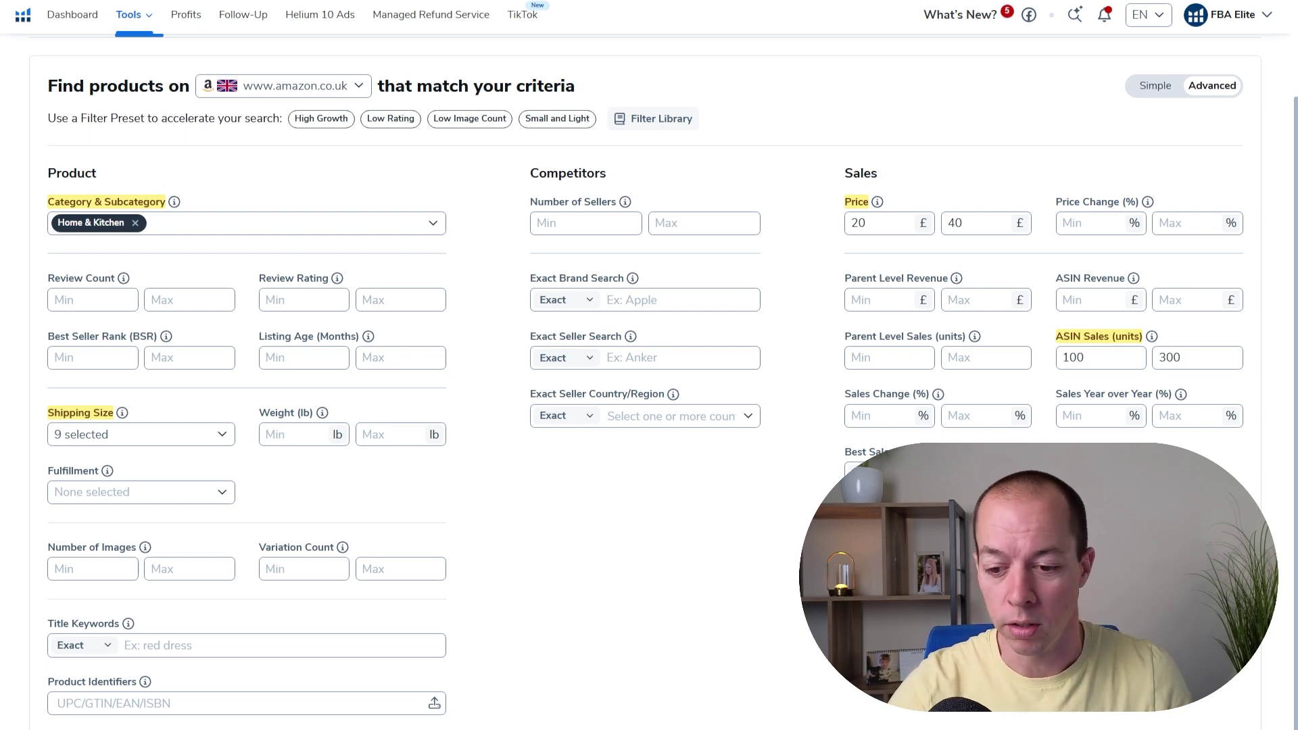
- Run the search for 500 matching products and preview top listings, including the Vigo Wood laptop tray
key("Return")
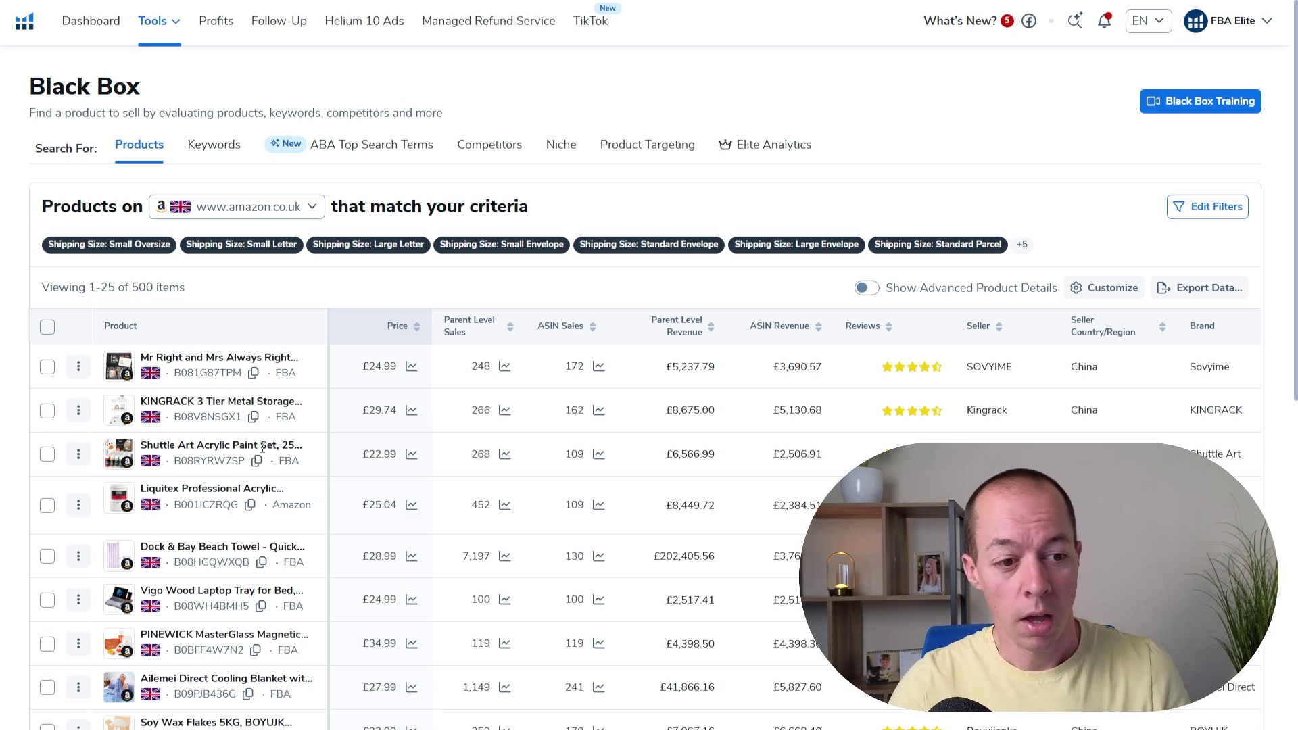
scroll(117, 295, "down", 1)
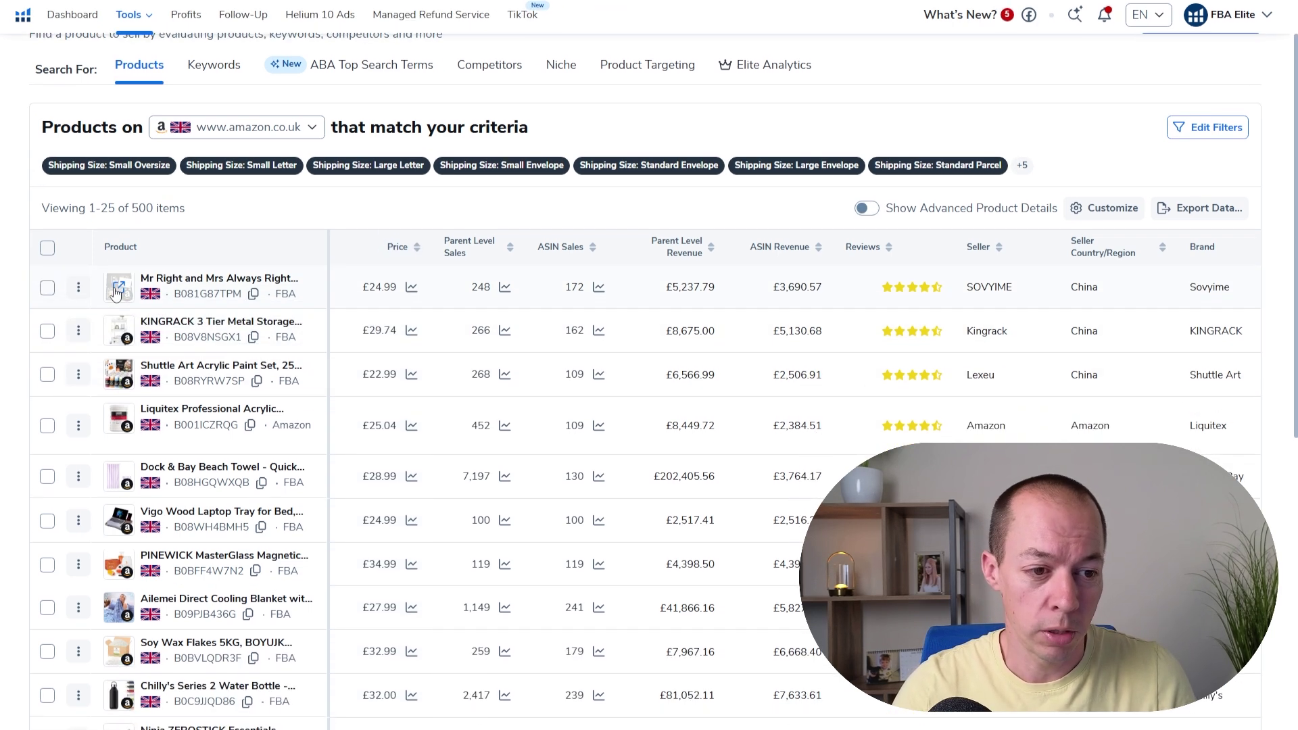
mouse_move(117, 295)
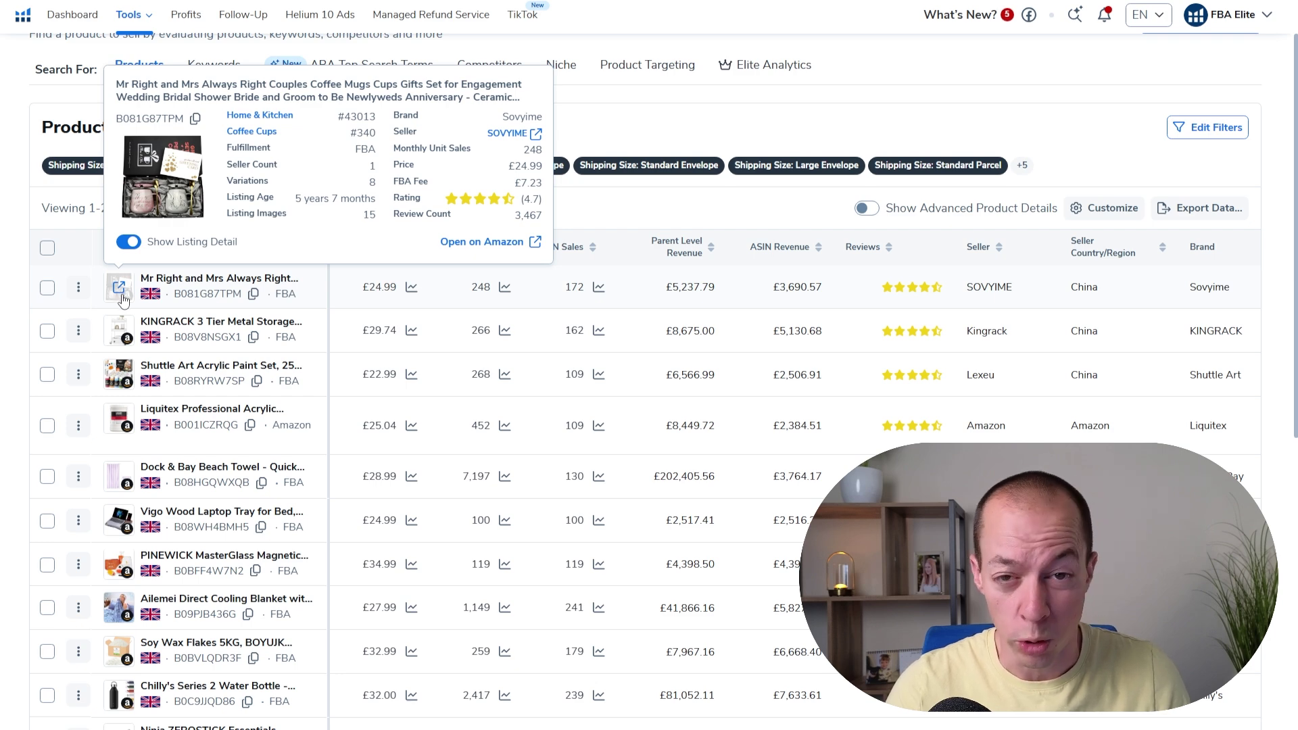
mouse_move(120, 335)
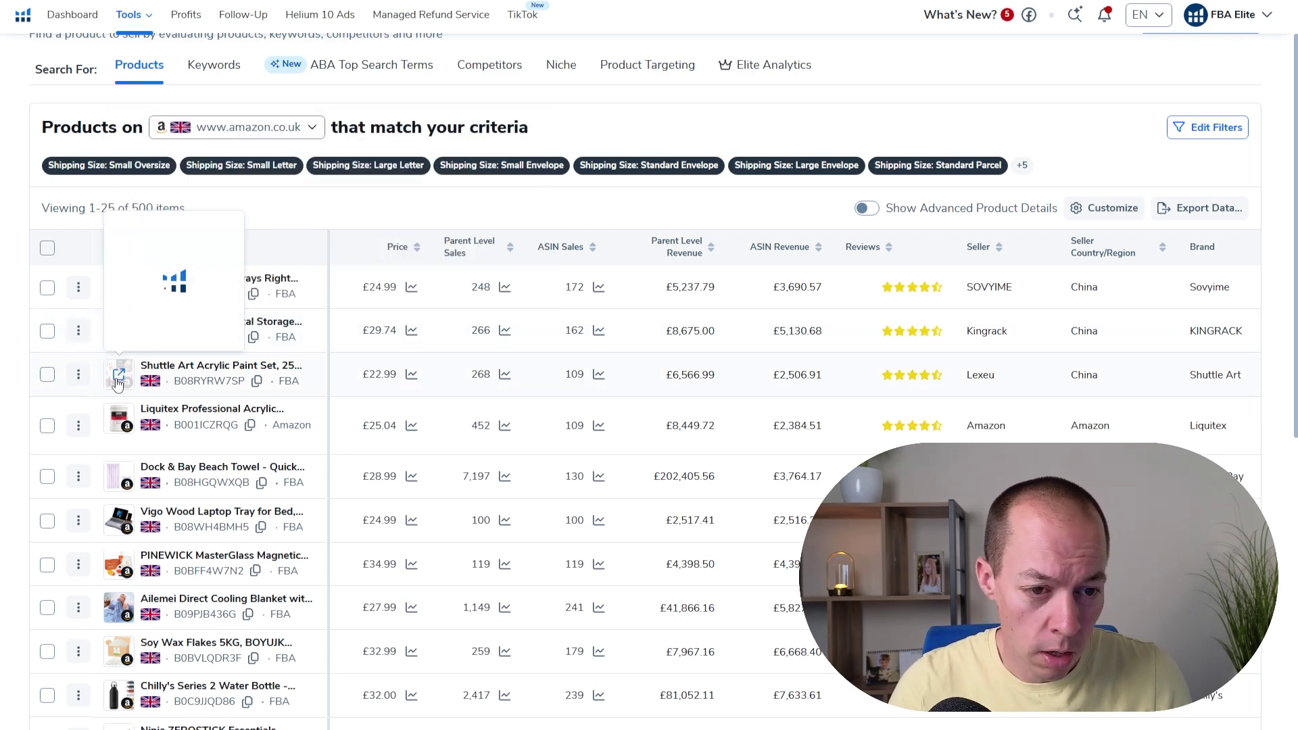
mouse_move(118, 383)
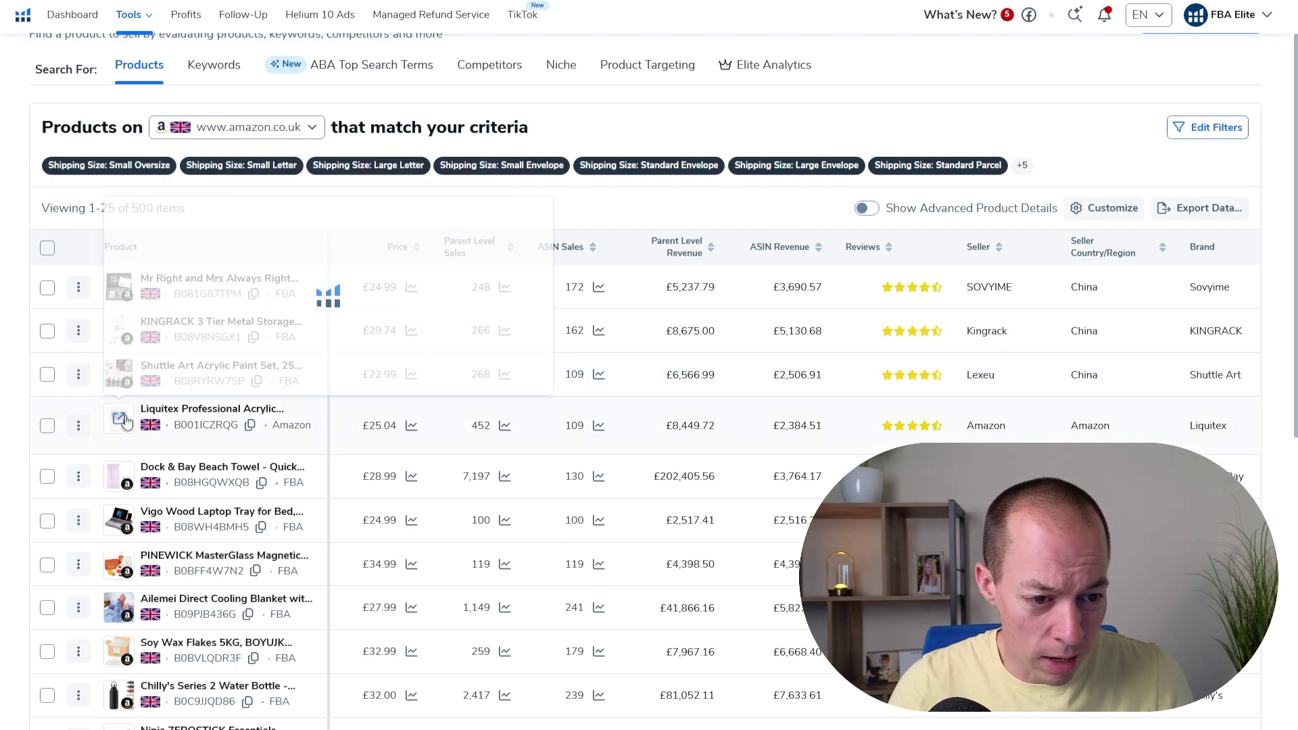
mouse_move(126, 420)
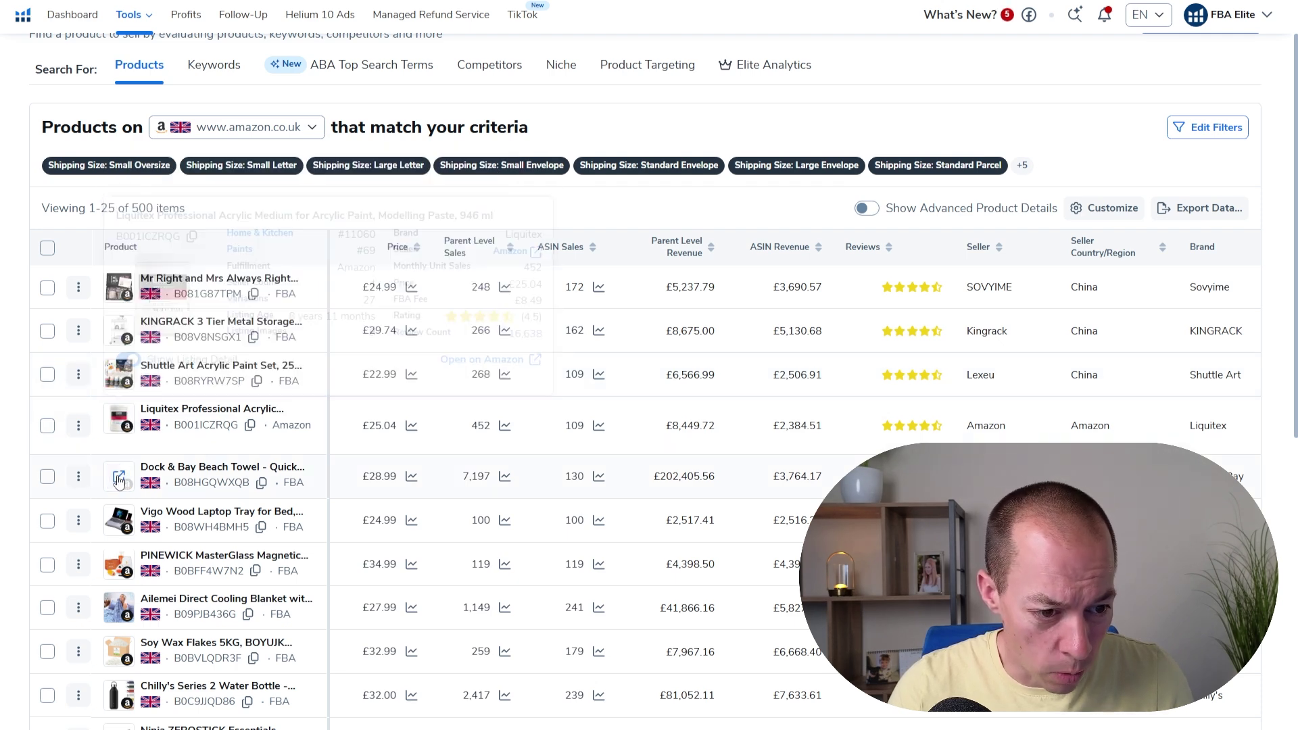
mouse_move(119, 481)
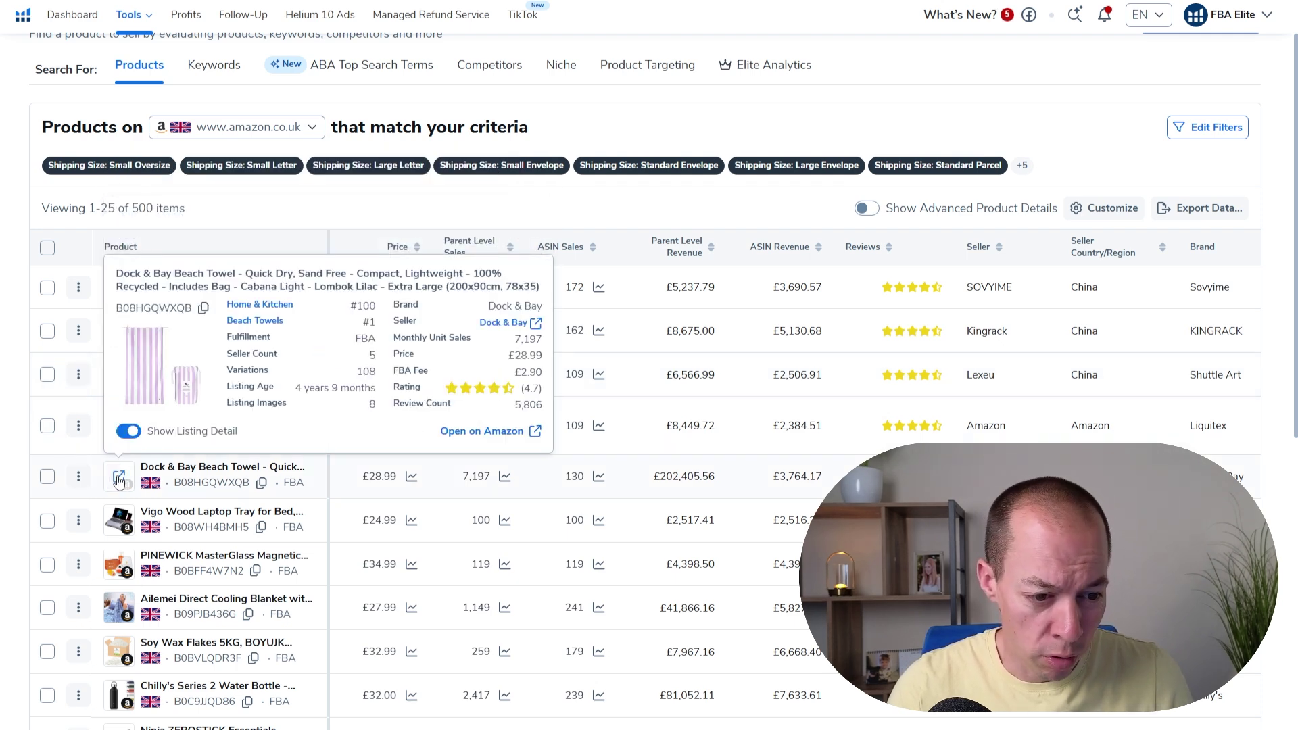
mouse_move(122, 530)
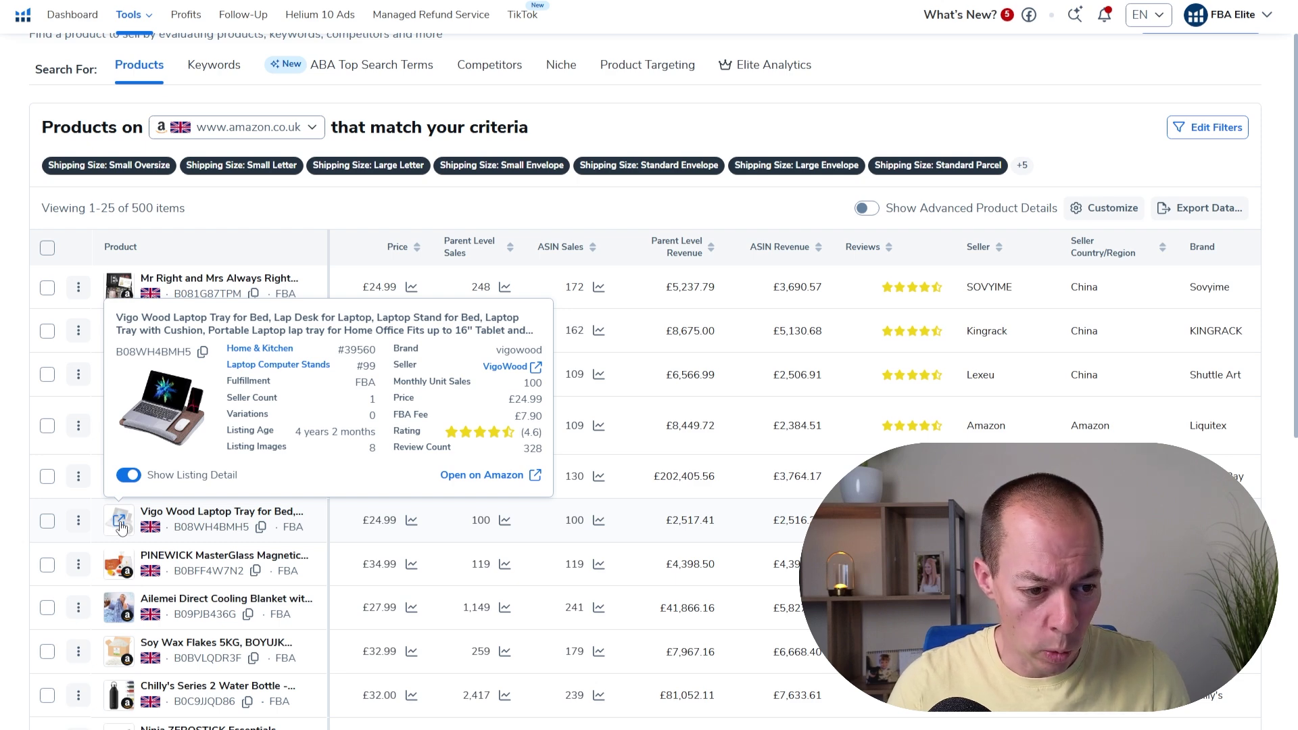
left_click(122, 529)
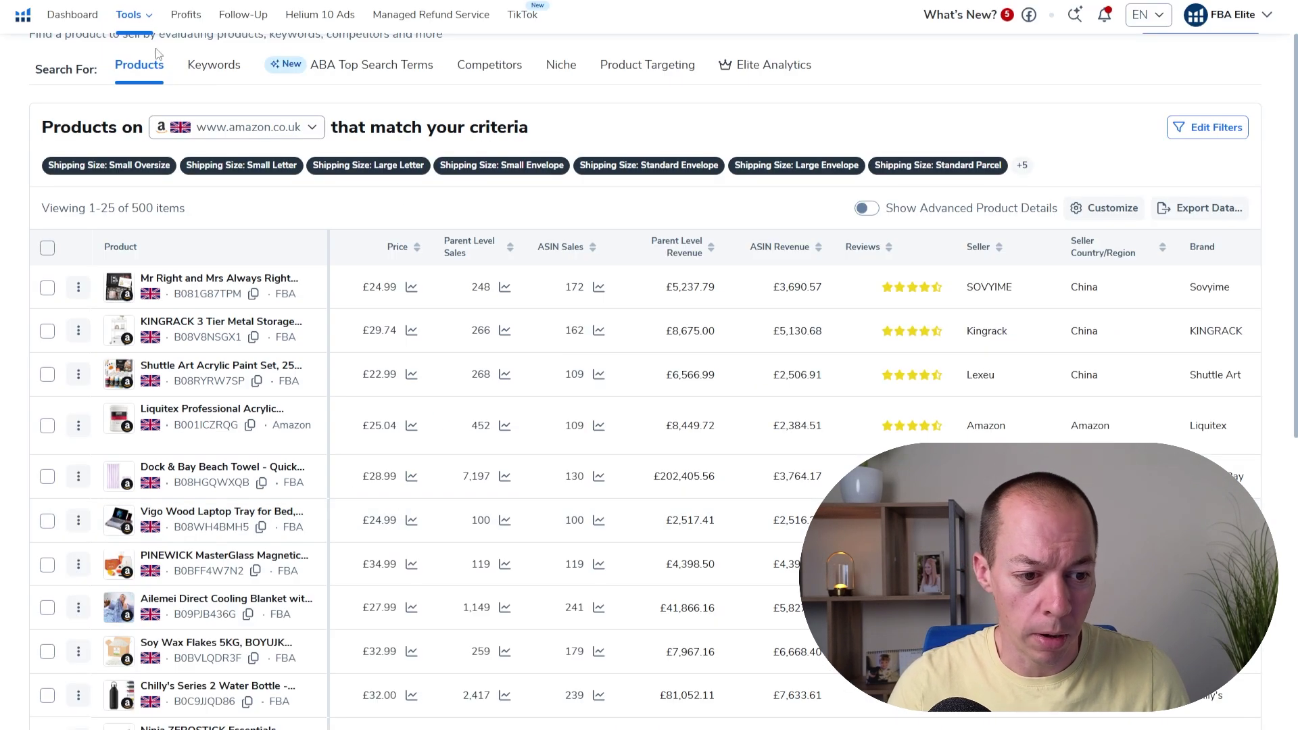
mouse_move(119, 565)
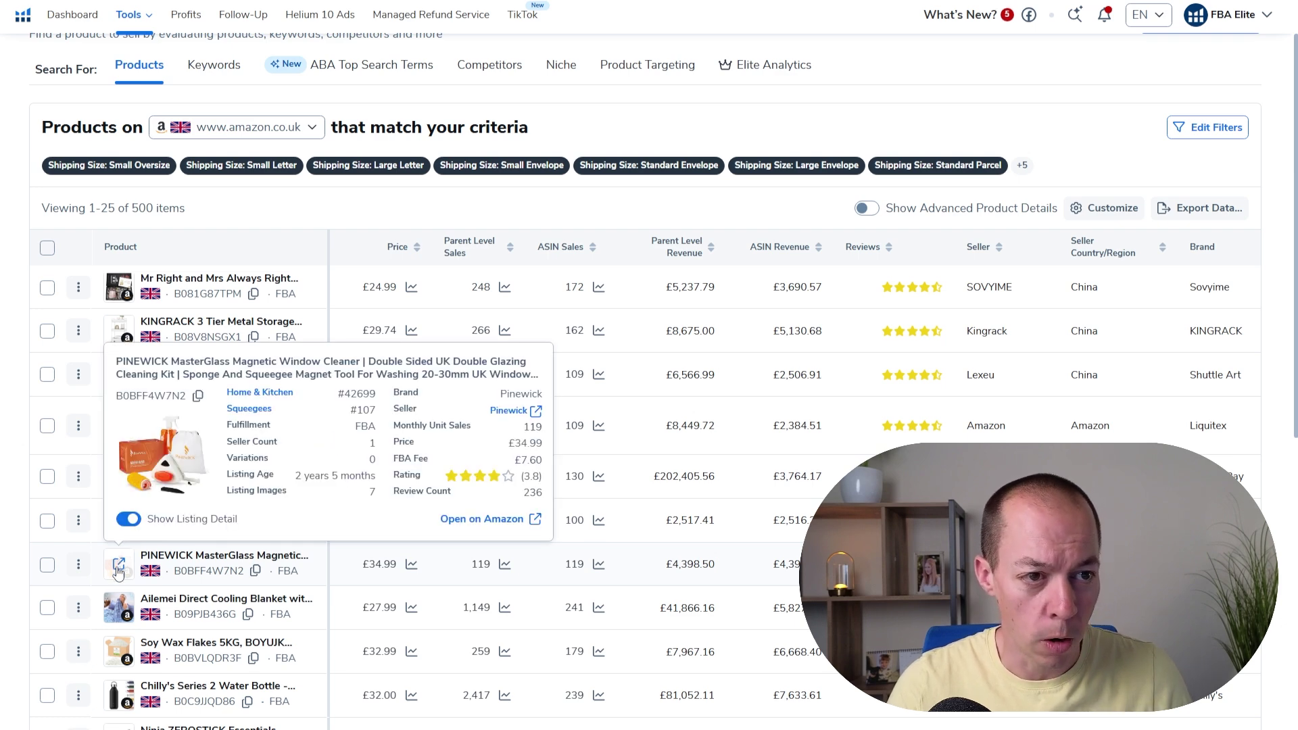
- Open the PINEWICK MasterGlass (£34.99) listing on Amazon.co.uk from its result thumbnail
left_click(117, 565)
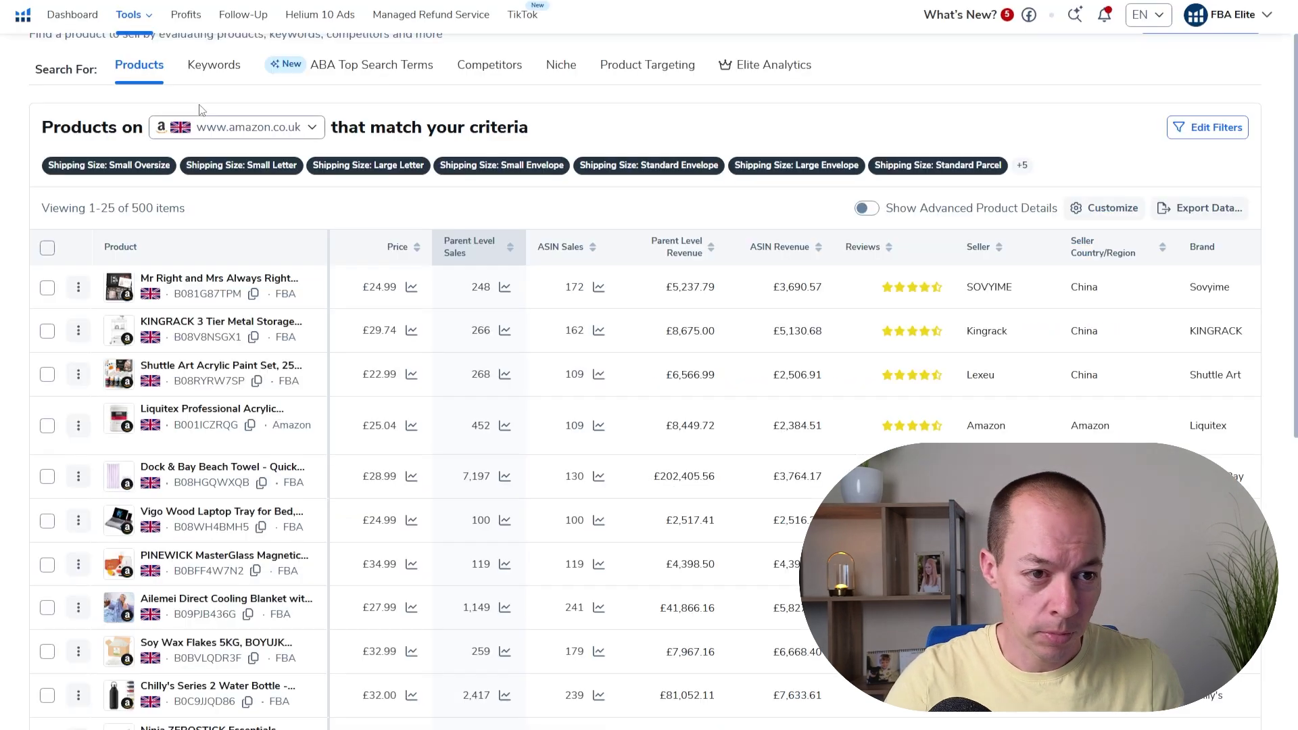
- Launch Cerebro reverse lookup for the PINEWICK listing's ASIN B0BFF4W7N2
left_click(130, 21)
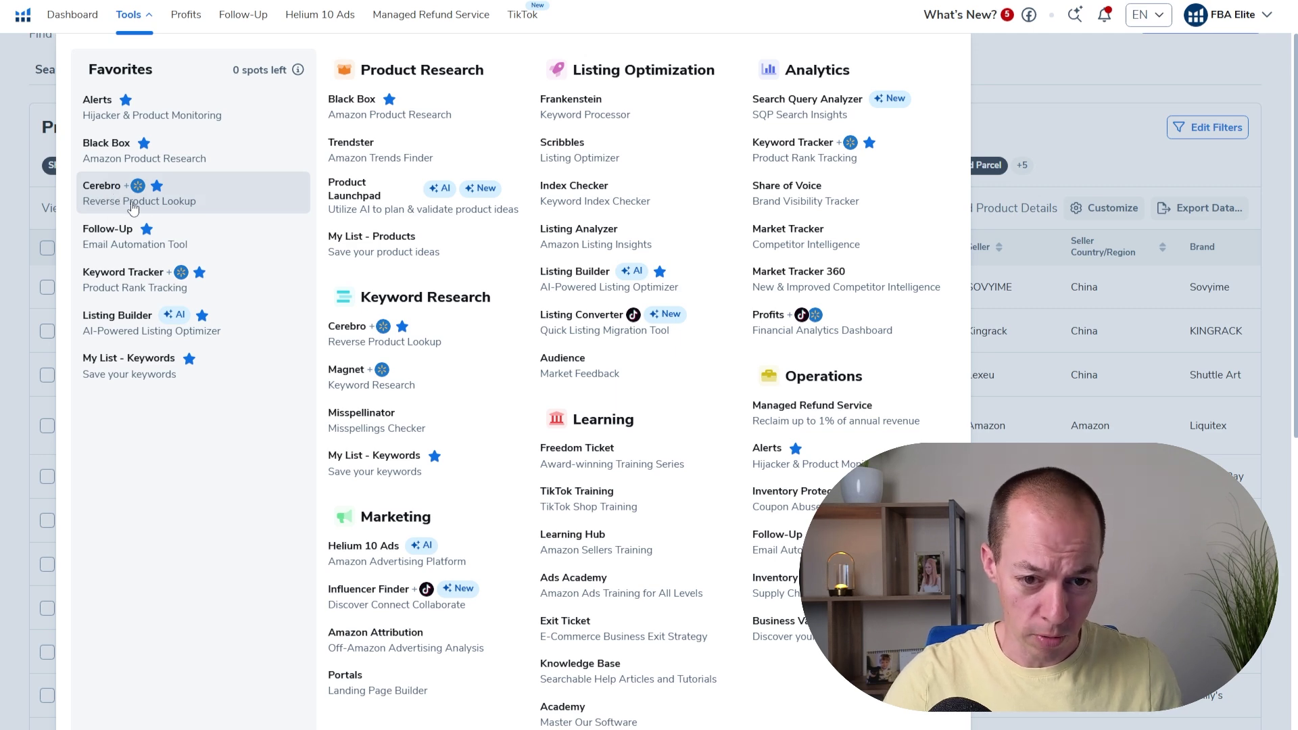
left_click(443, 349)
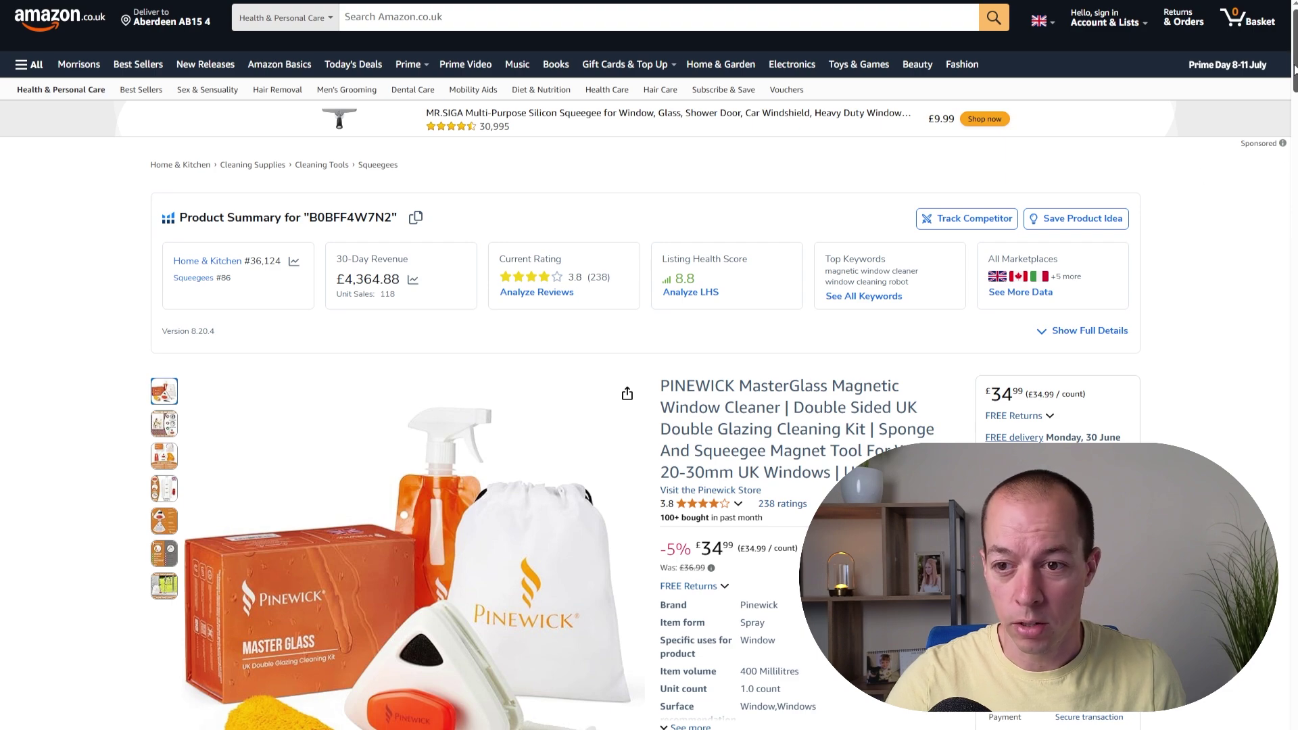
left_click_drag(1293, 70, 1294, 257)
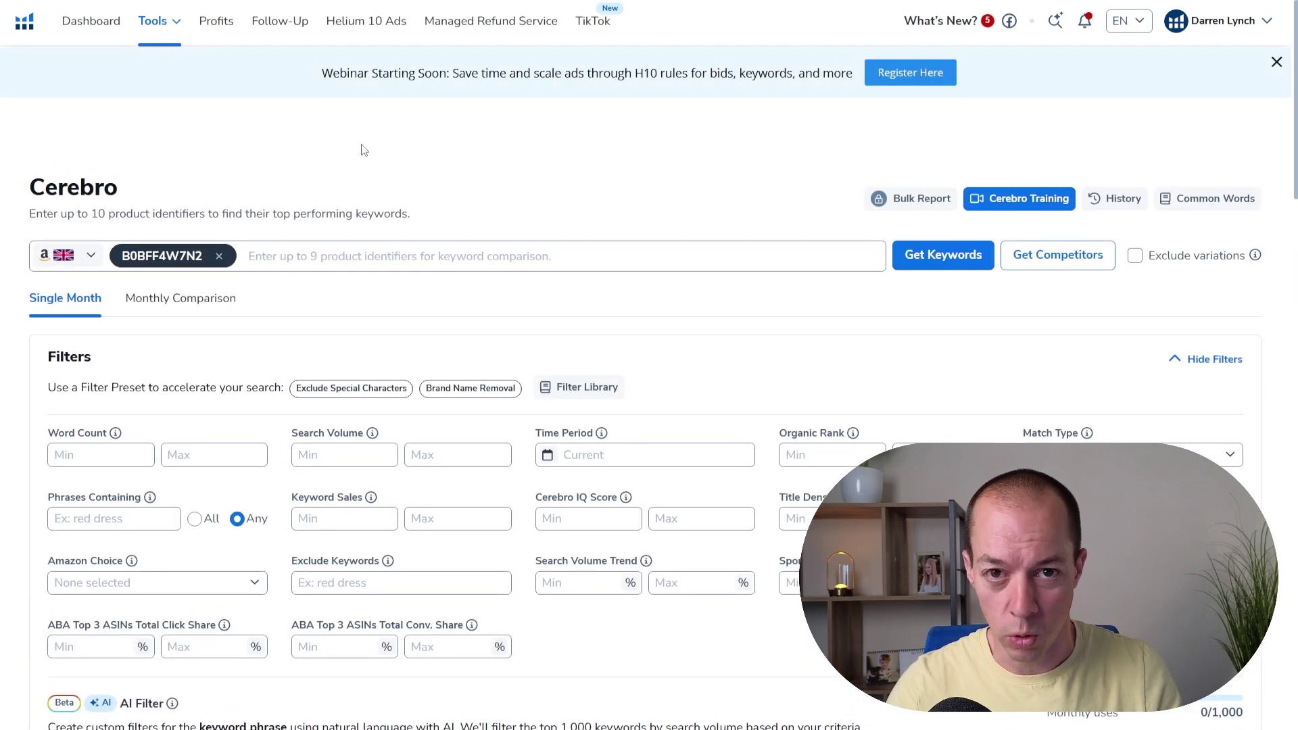
- Set Cerebro's Search Volume minimum to 1000 and apply the filter
scroll(452, 399, "down", 2)
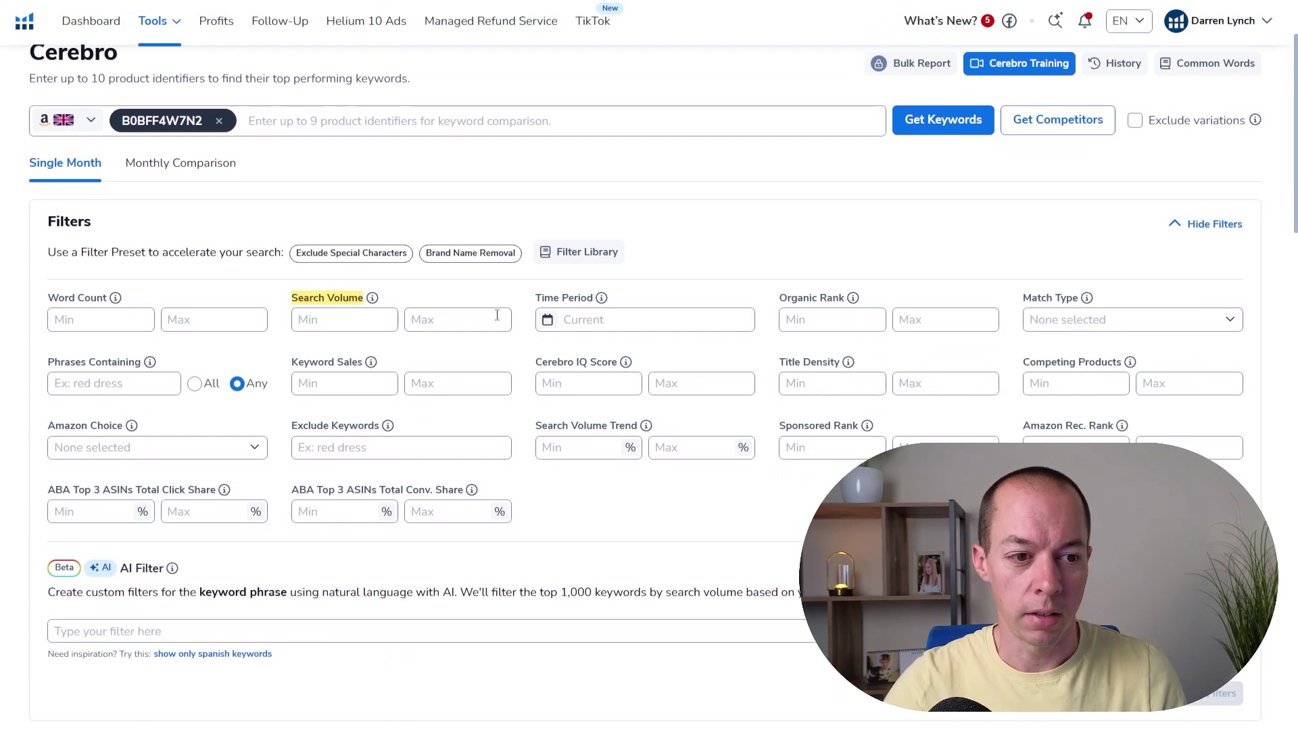
scroll(484, 298, "up", 1)
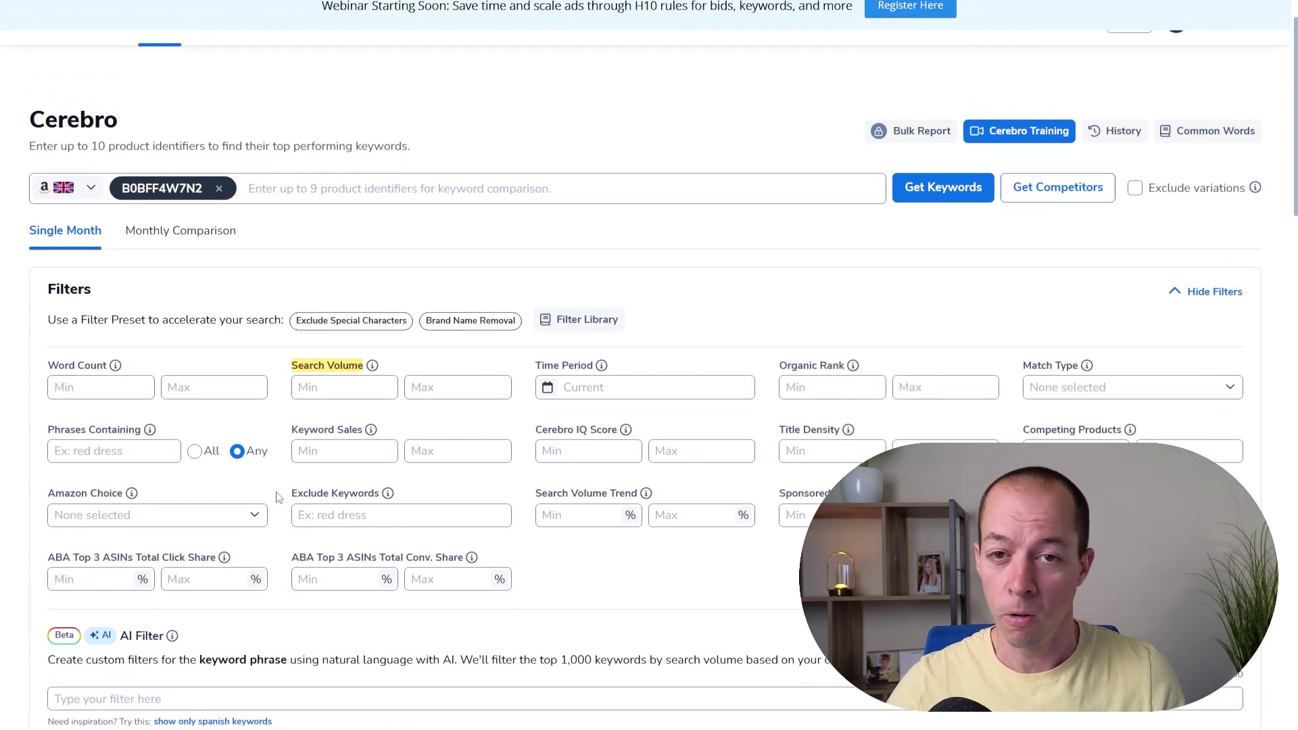
left_click(322, 389)
type("1000")
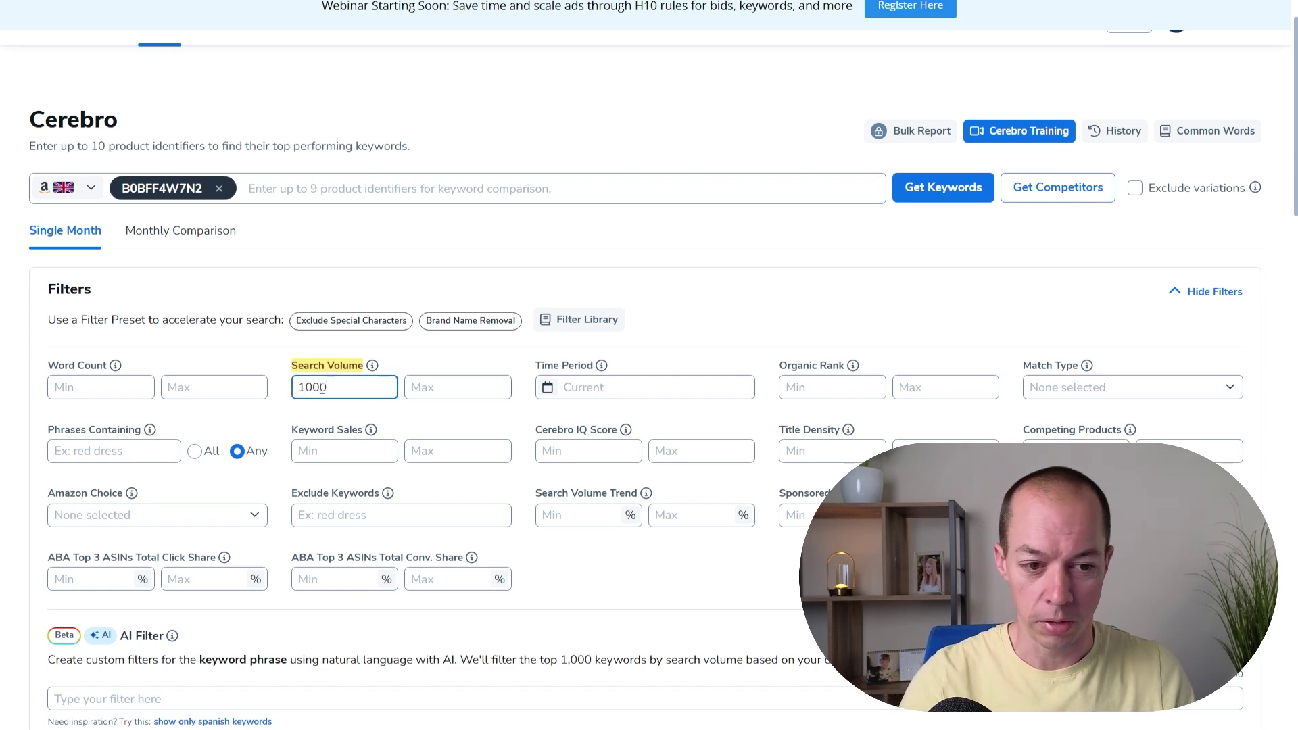
key("Return")
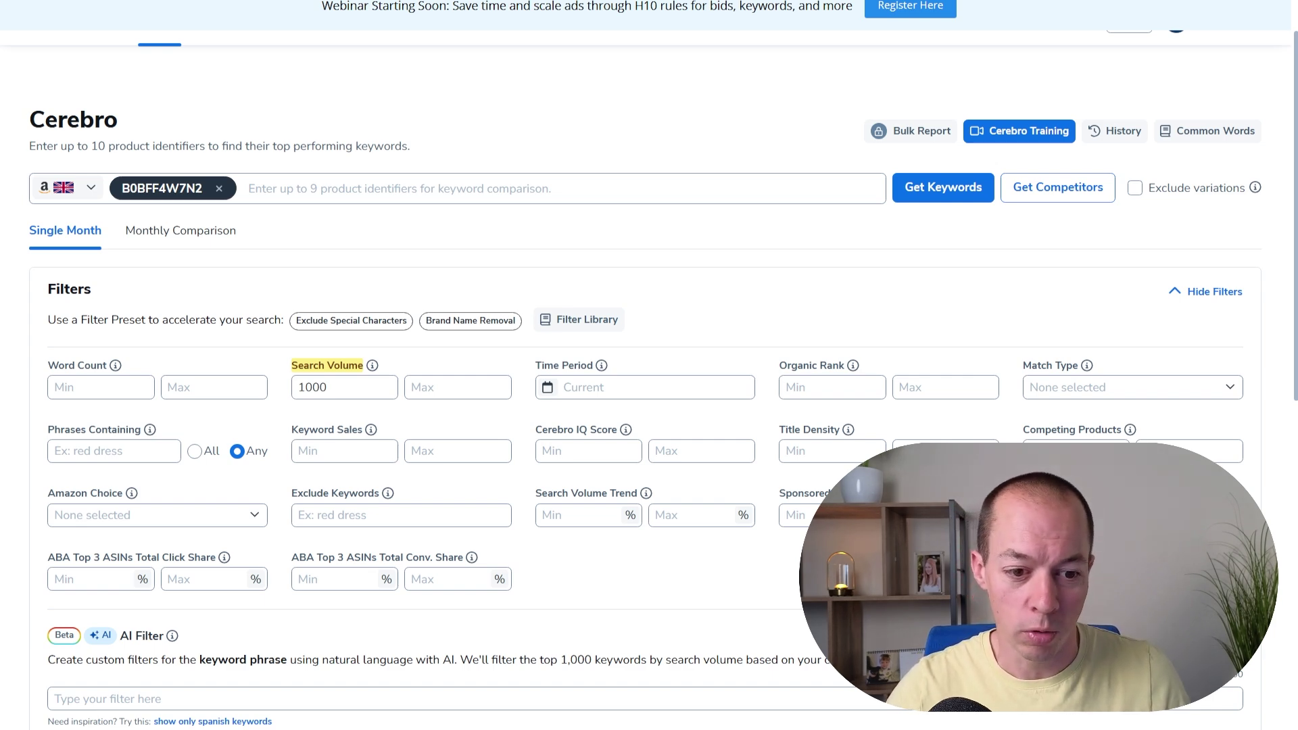
- Add the Organic Rank column beside Search Volume and Sponsored Rank in the keyword table
scroll(795, 473, "down", 10)
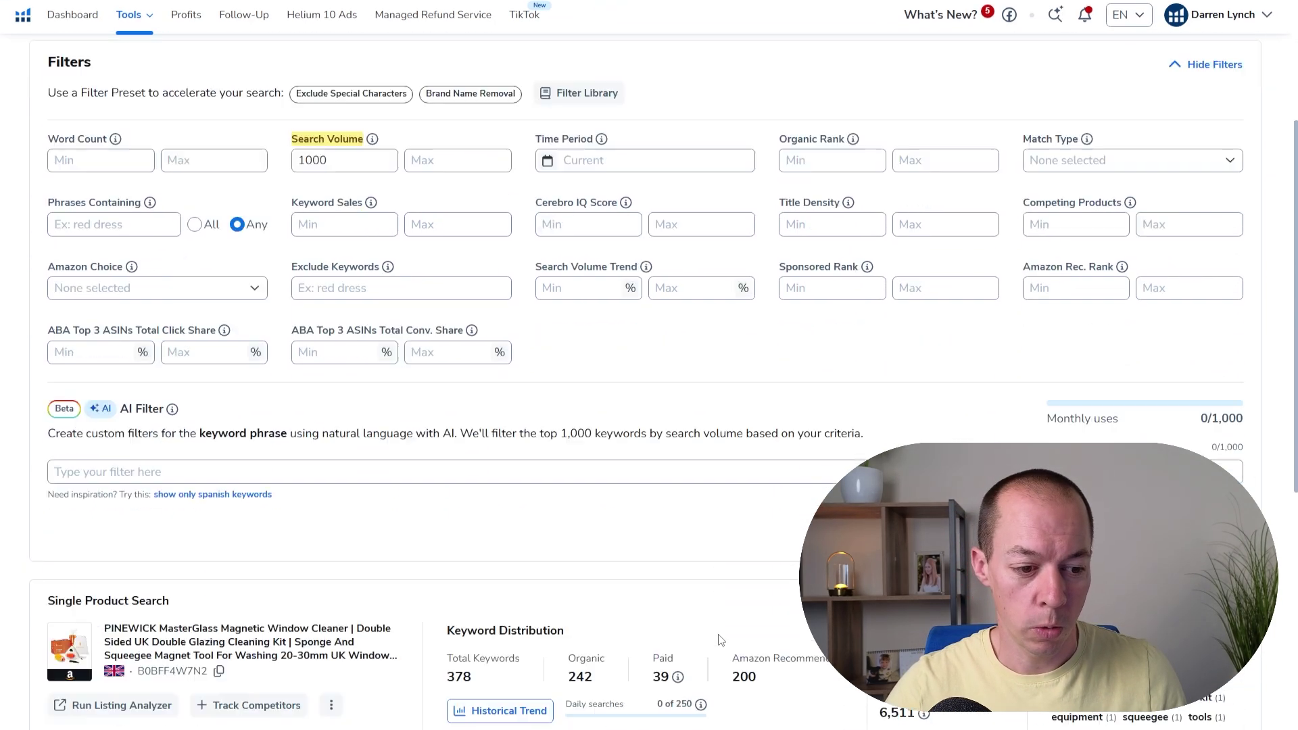
scroll(796, 474, "down", 2)
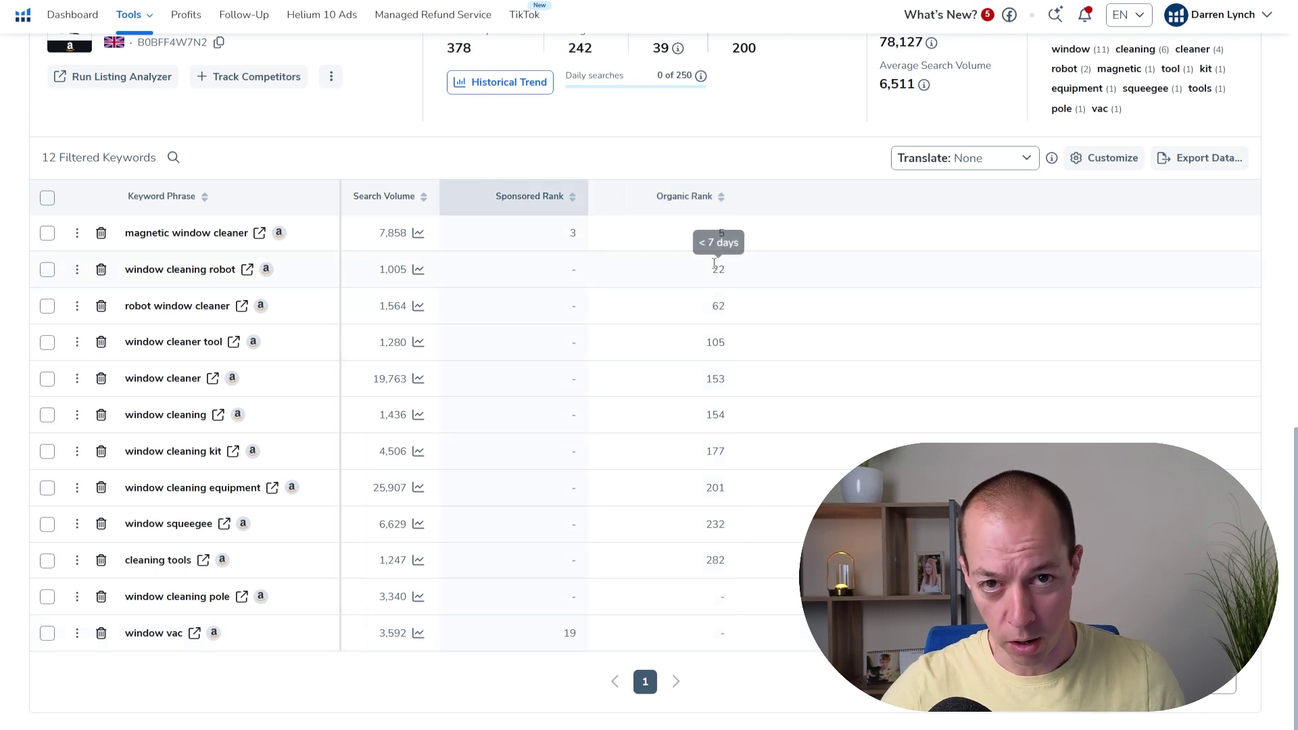
left_click(1089, 161)
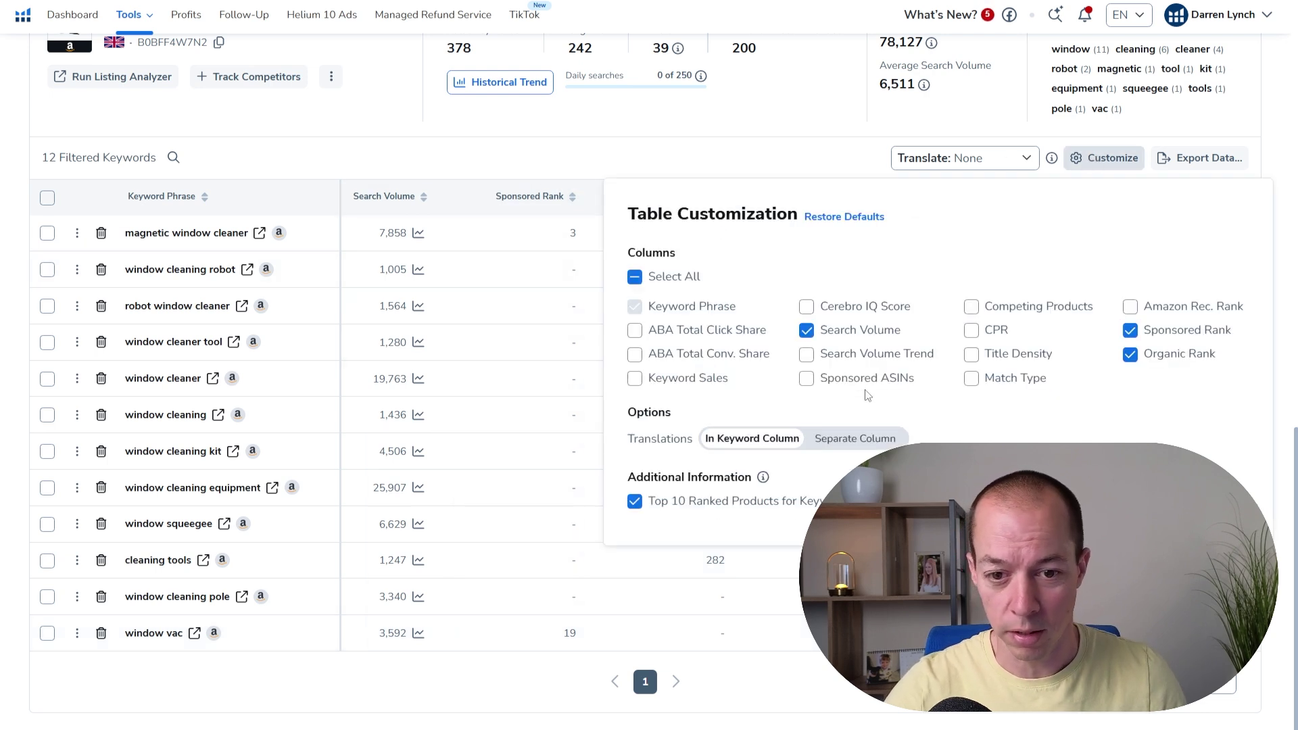
left_click(1102, 162)
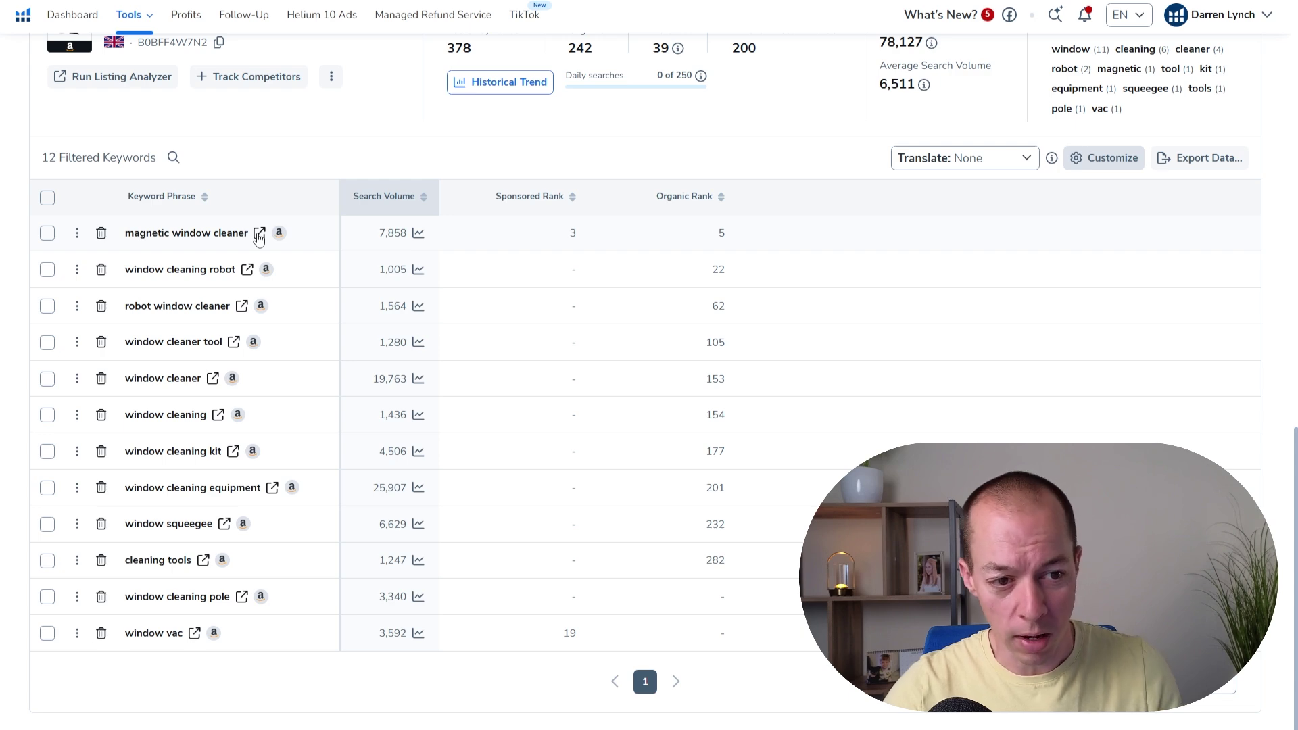
- Run Xray on the 'magnetic window cleaner' Amazon results and expand it to full window
left_click(259, 234)
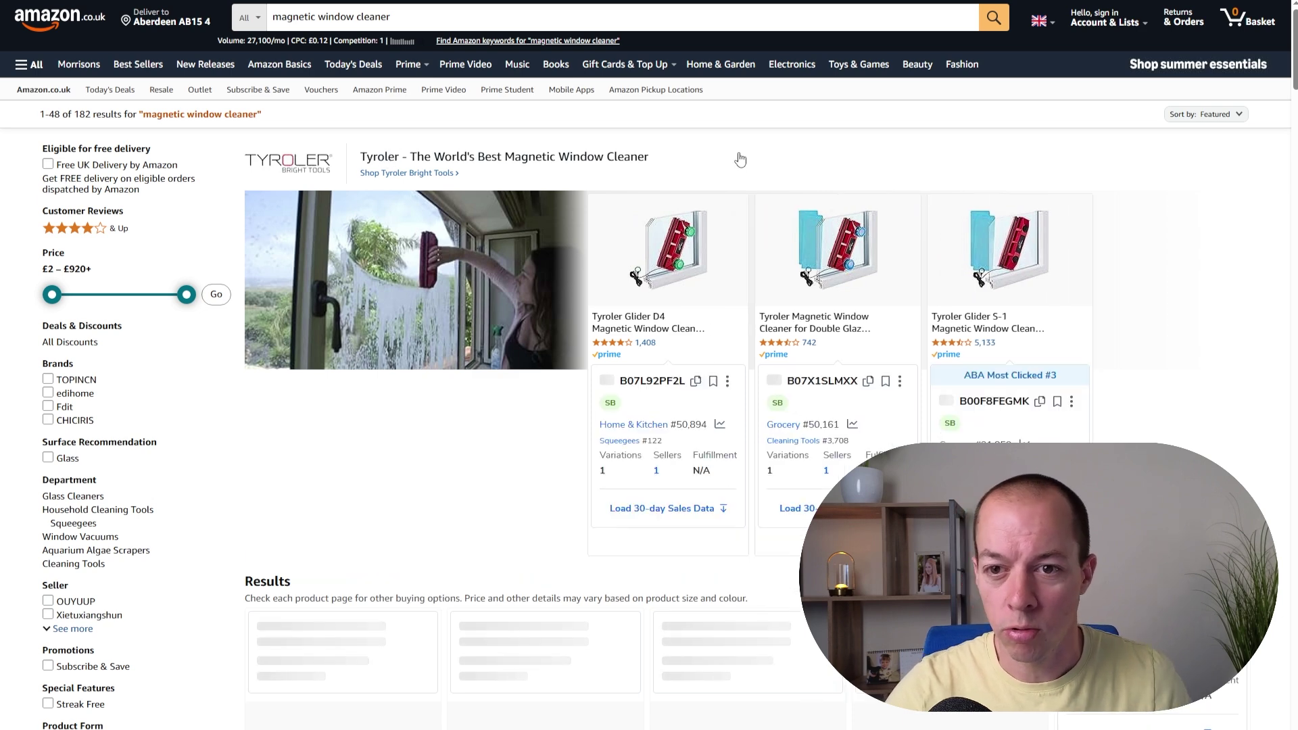
left_click(1058, 4)
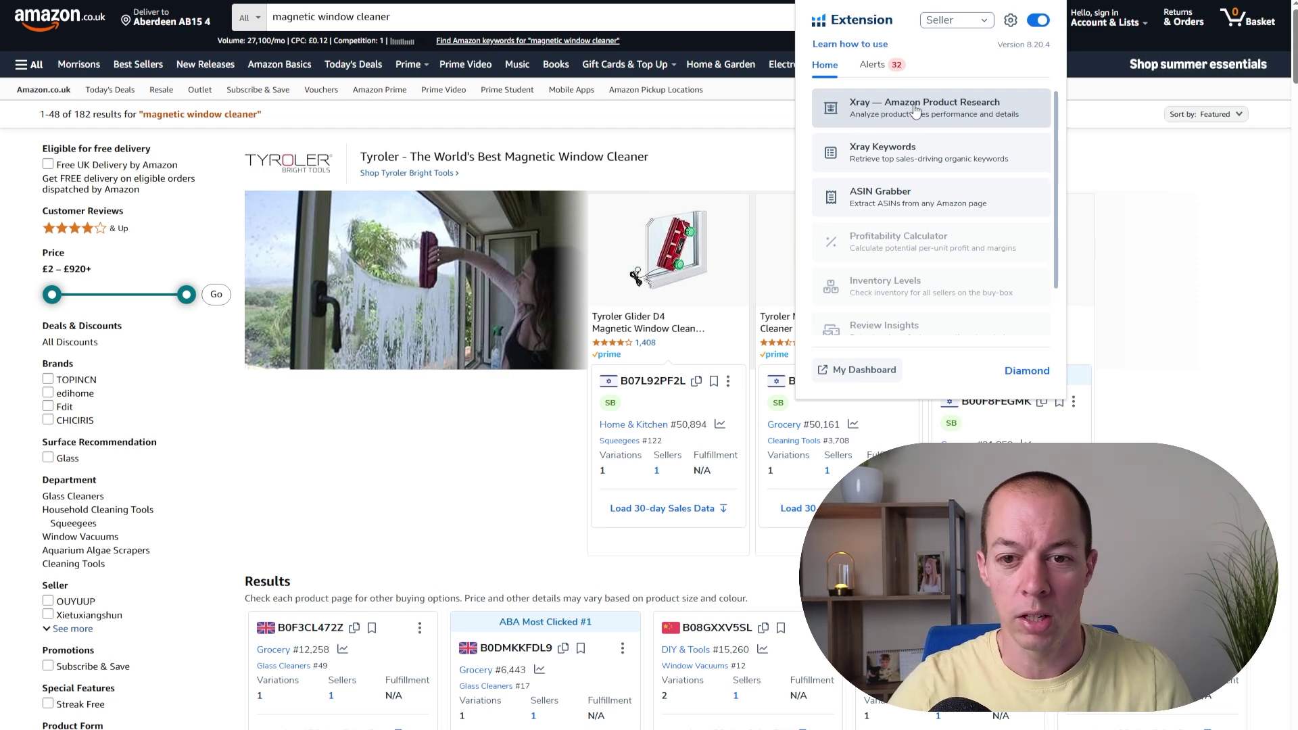
left_click(916, 110)
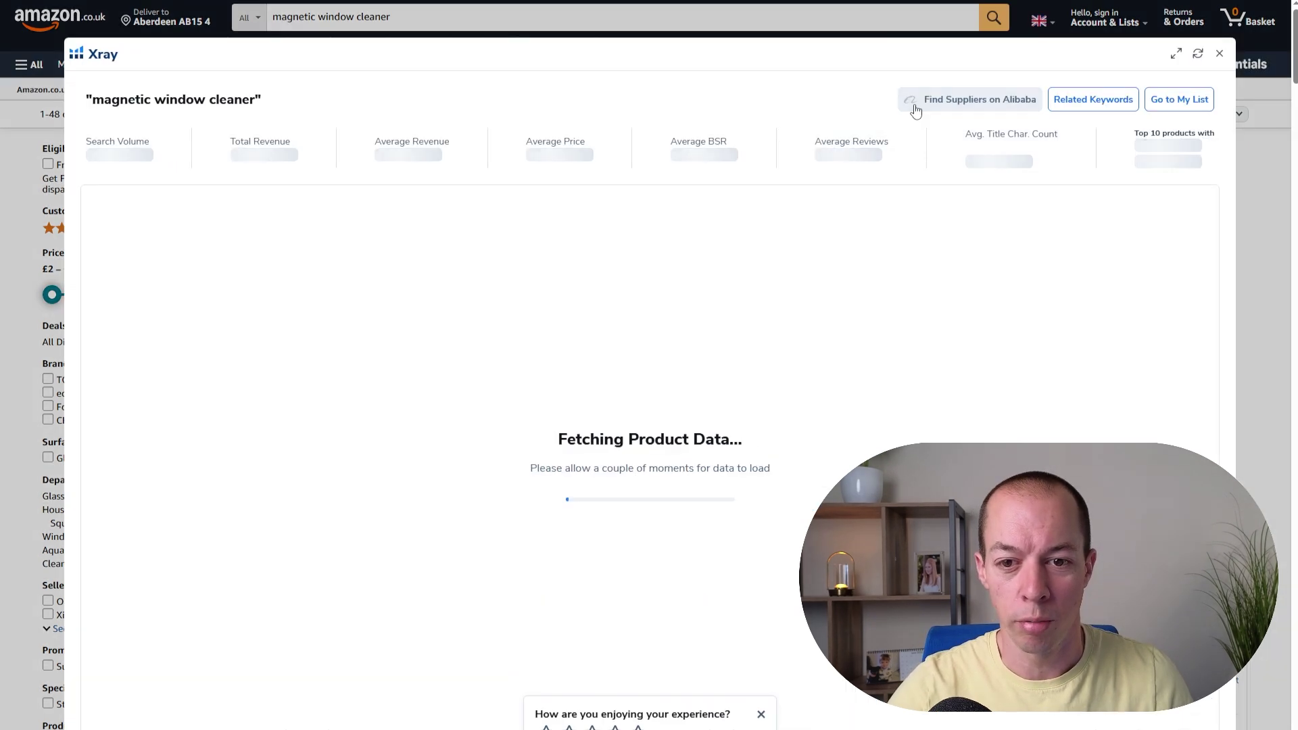
left_click(1177, 55)
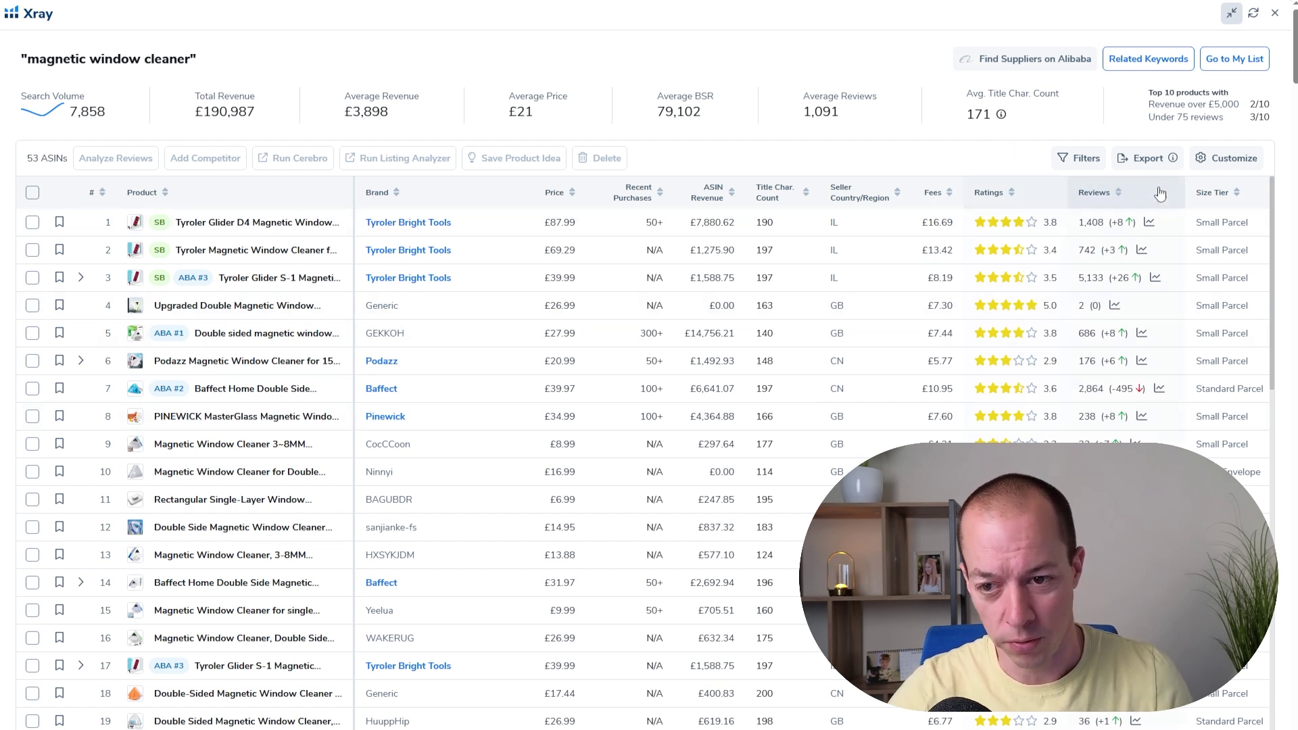
left_click(1225, 163)
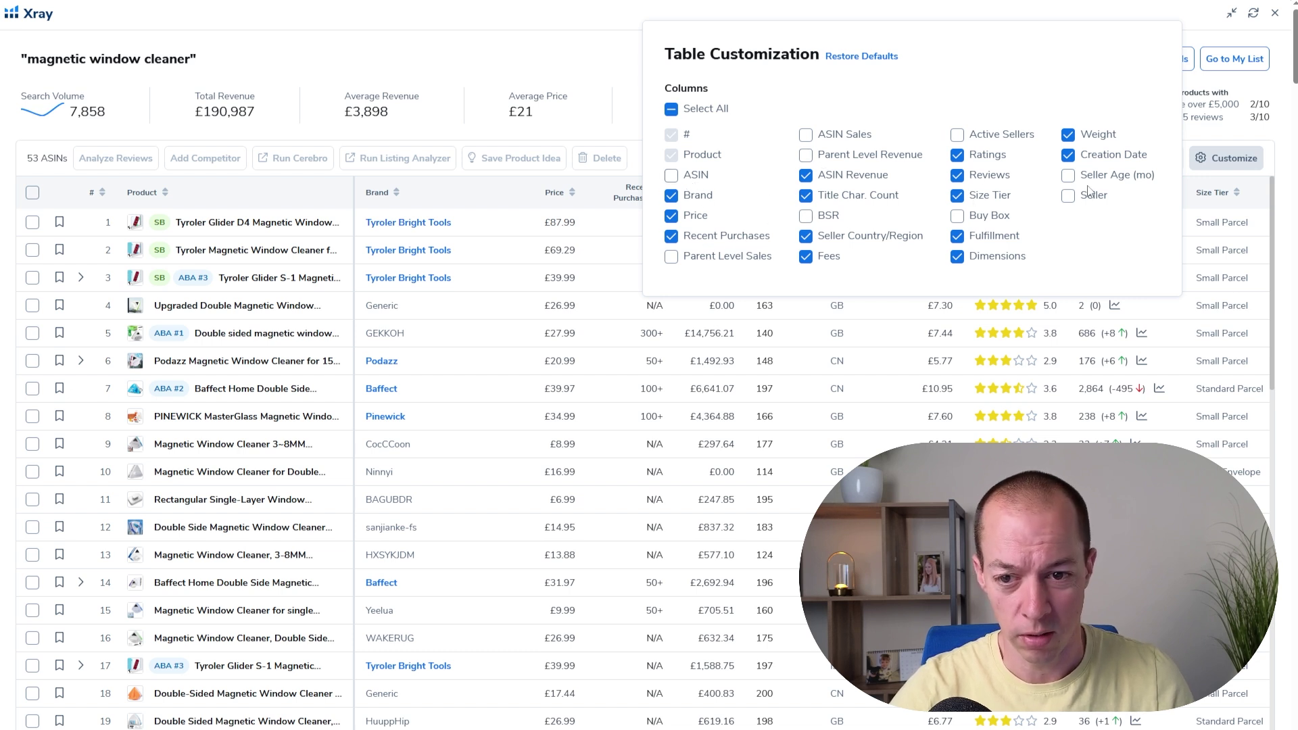
left_click(589, 48)
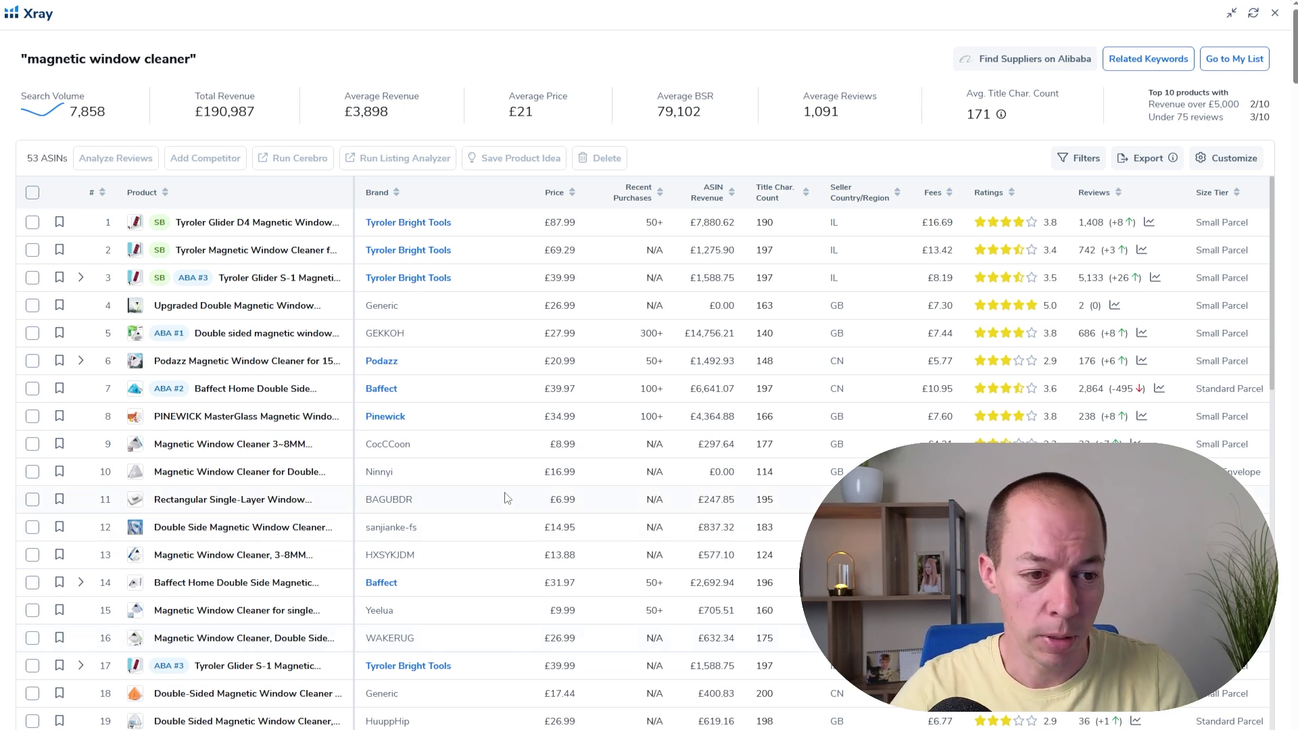
- Filter sponsored products out of the magnetic window cleaner Xray table, leaving 48 ASINs
left_click(1078, 158)
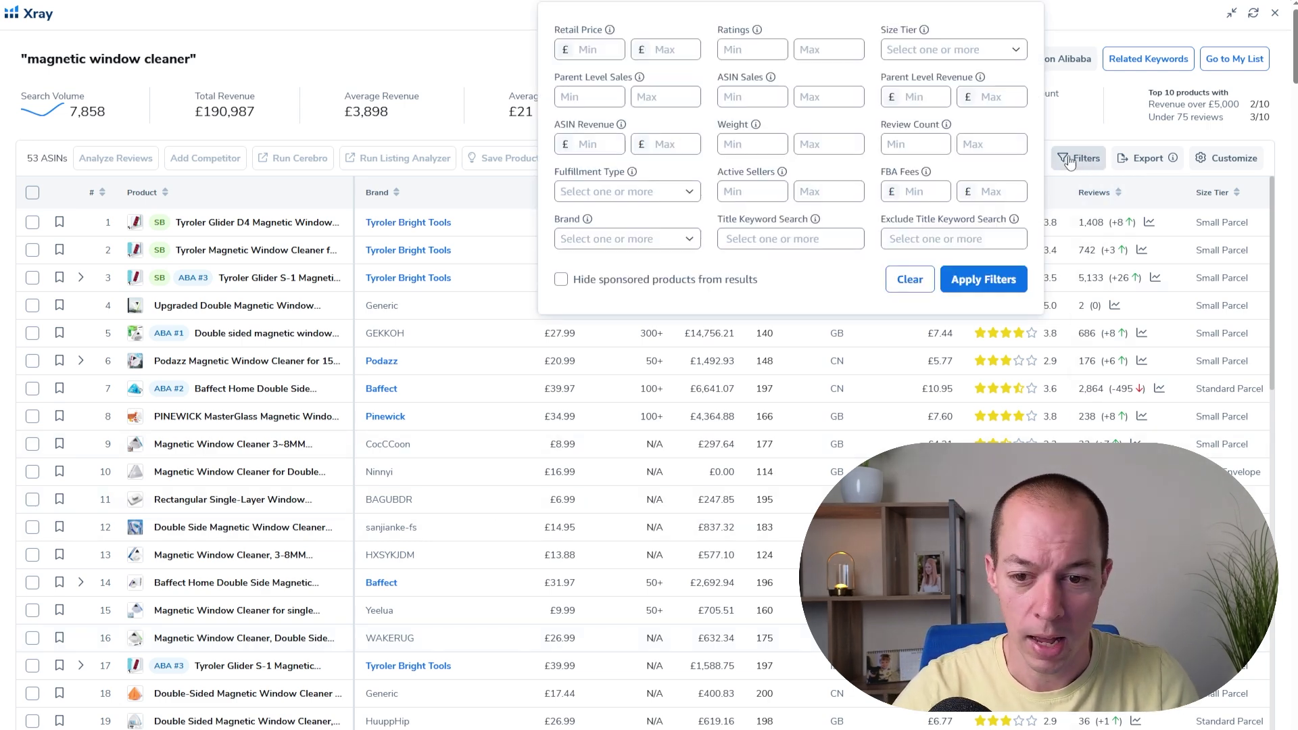
left_click(561, 279)
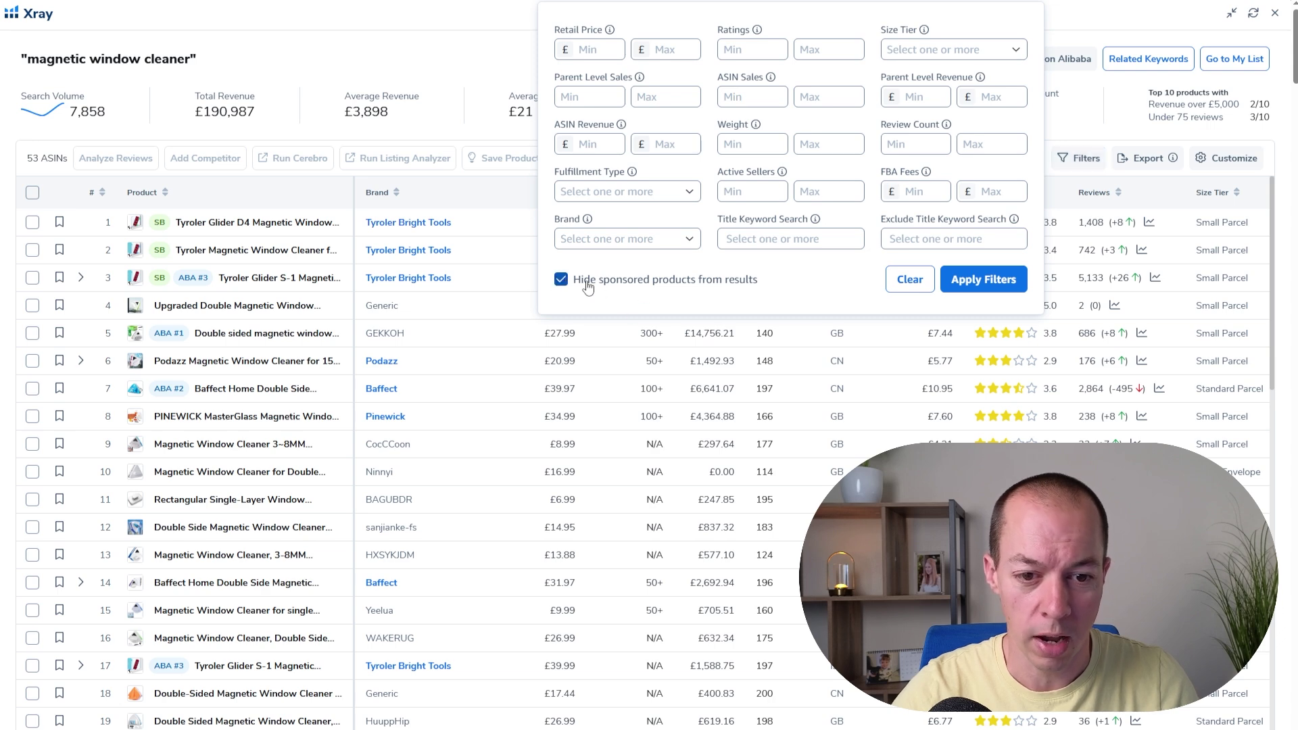
left_click(981, 292)
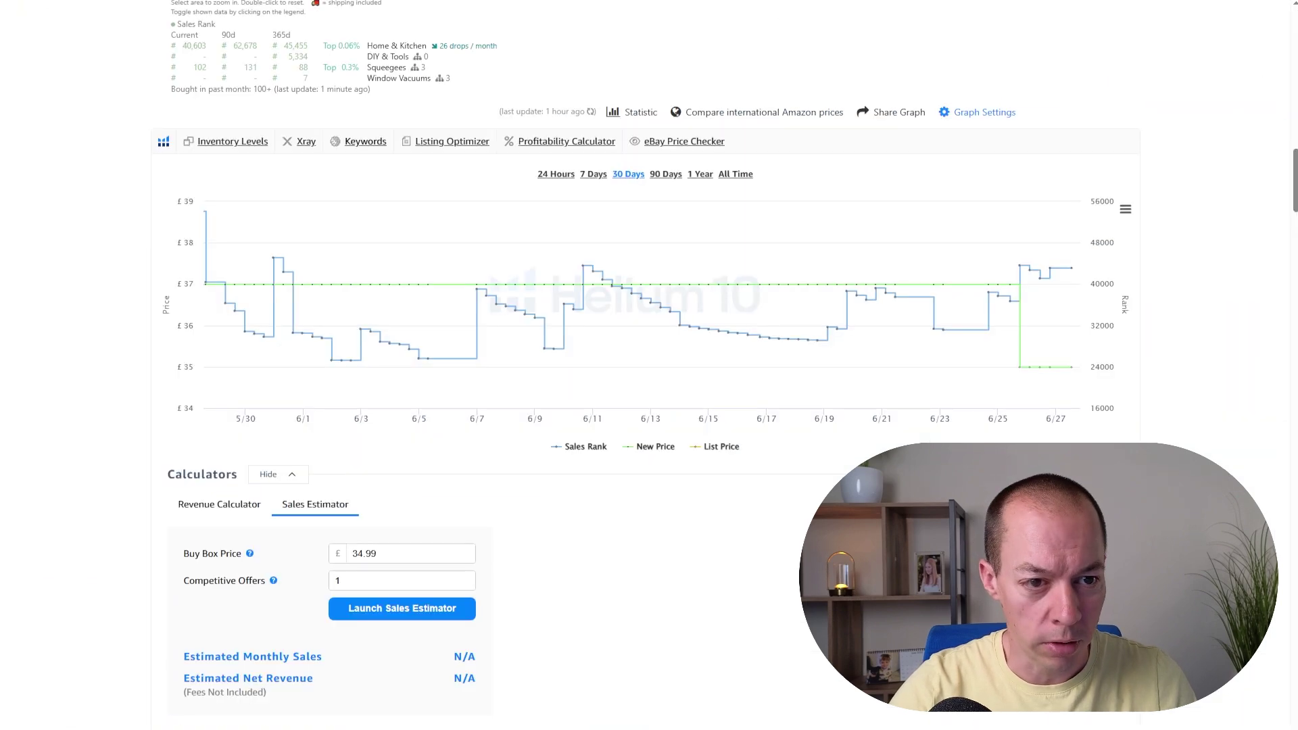
- Open Cerebro keywords for the Vigo Wood laptop tray (B08WH4BMH5) from its product page
scroll(630, 426, "up", 15)
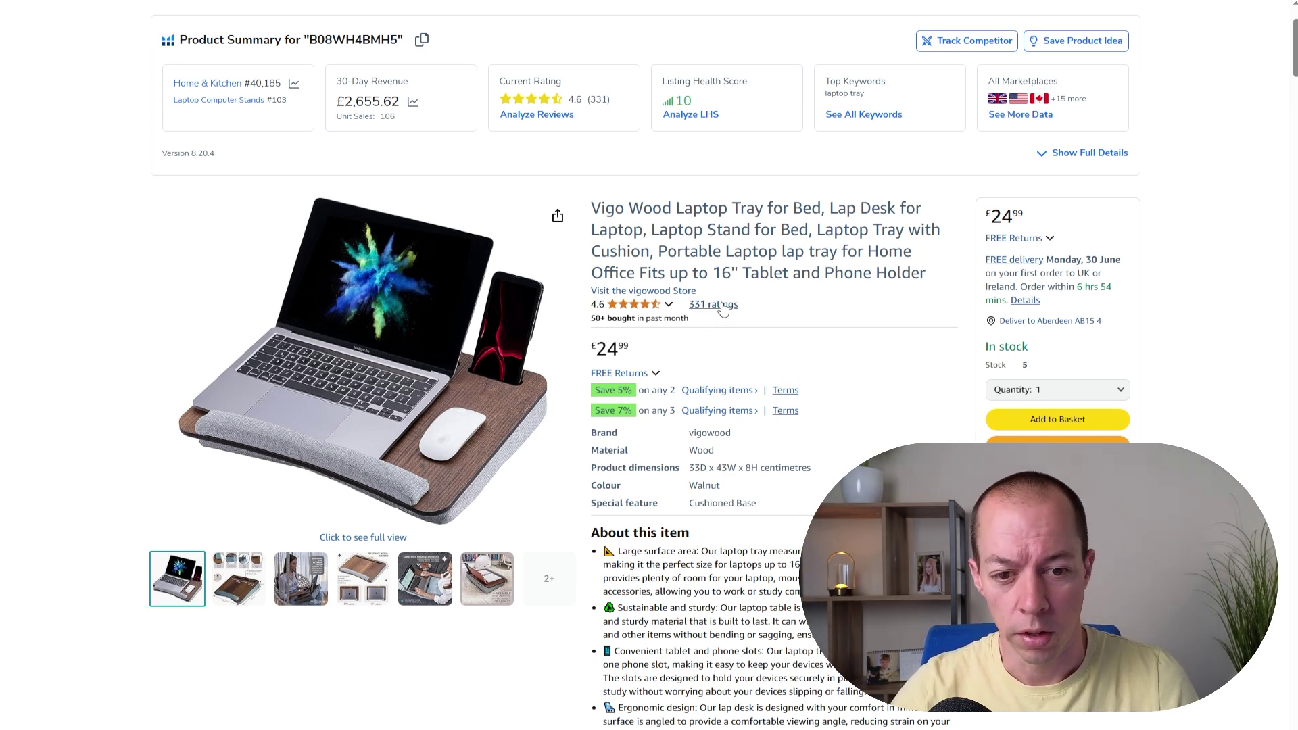
scroll(744, 318, "down", 9)
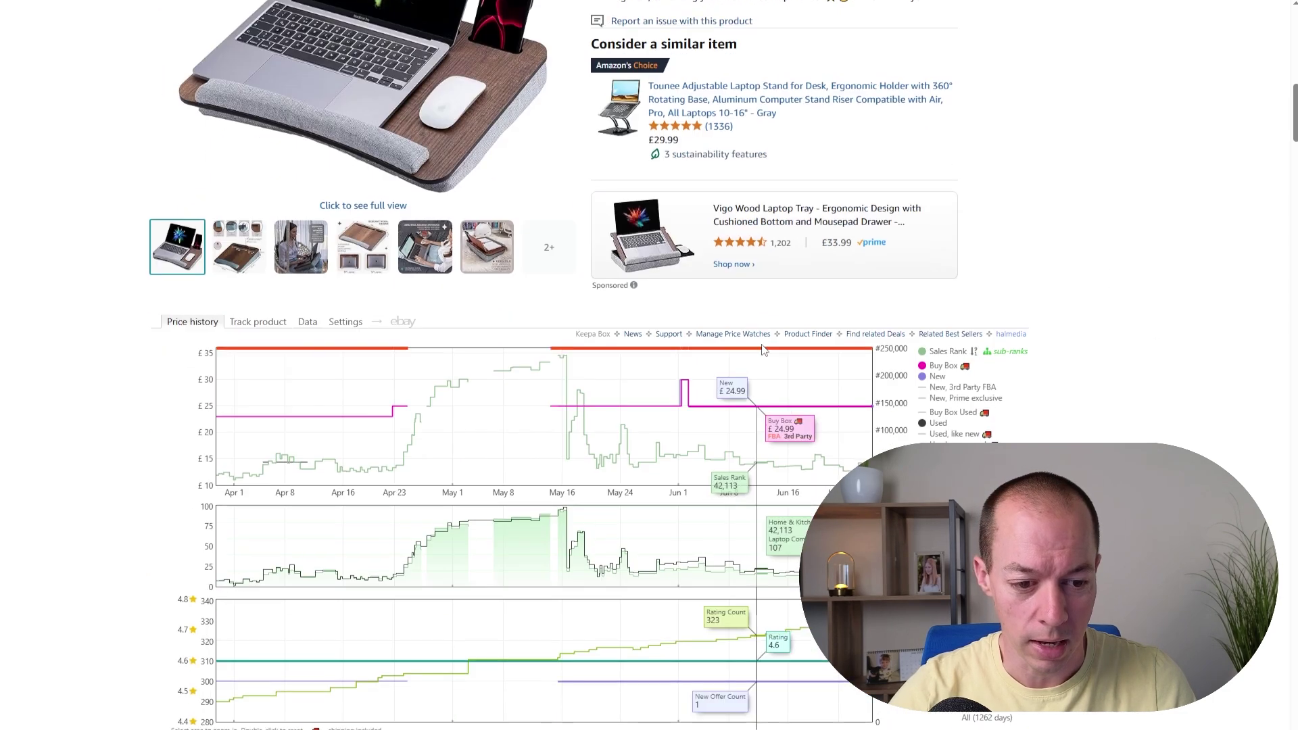
scroll(778, 333, "down", 4)
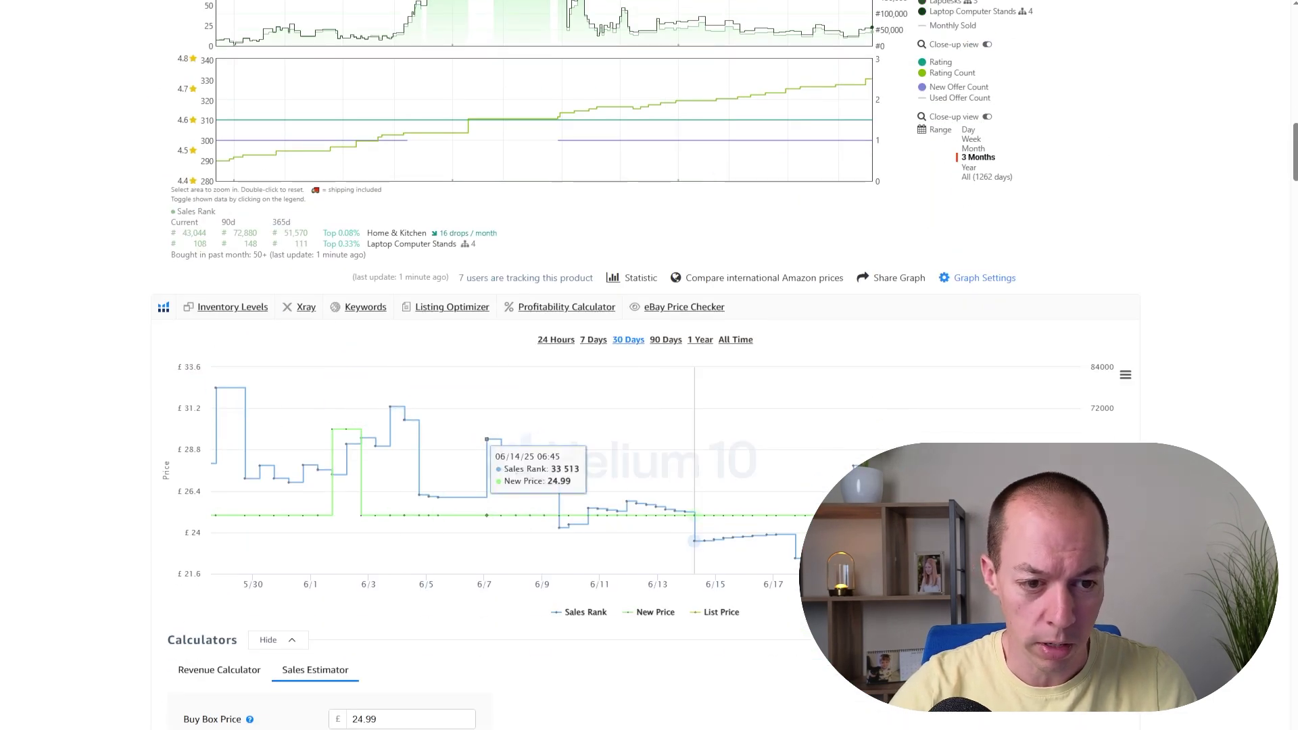
left_click(356, 315)
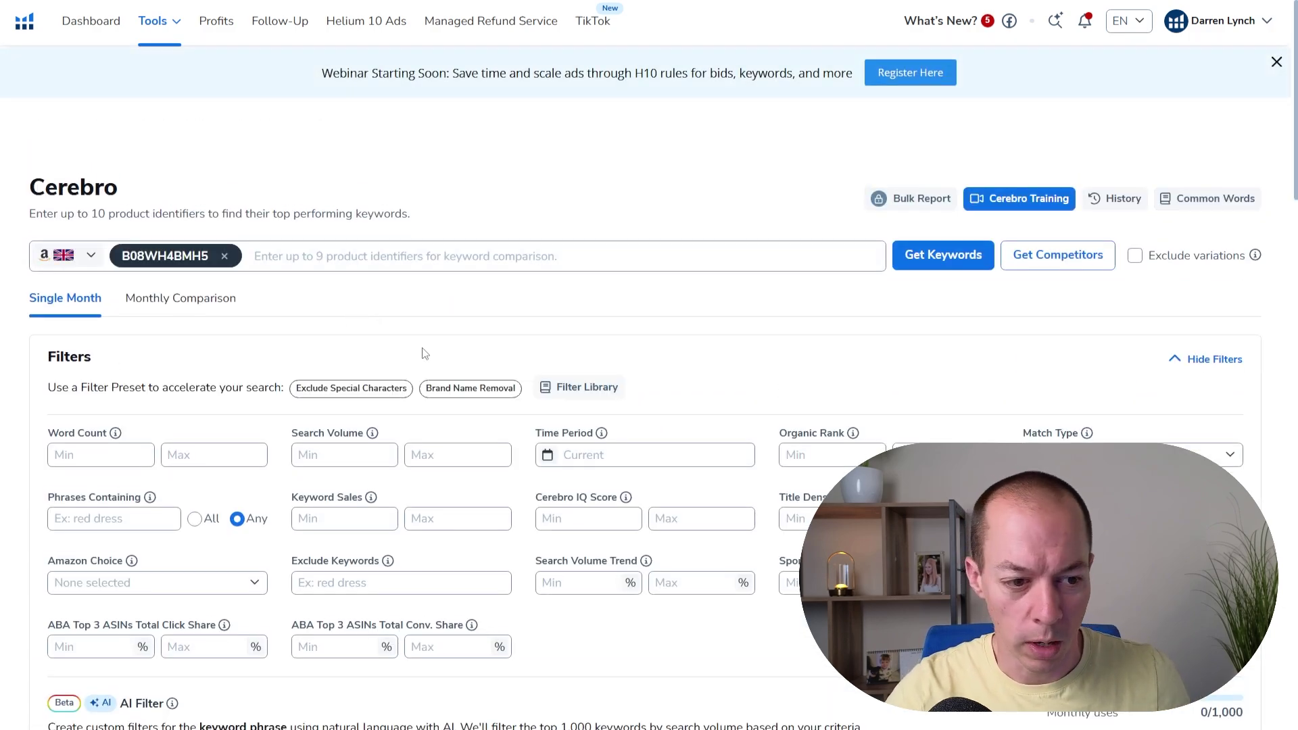
scroll(460, 372, "down", 8)
scroll(460, 372, "down", 7)
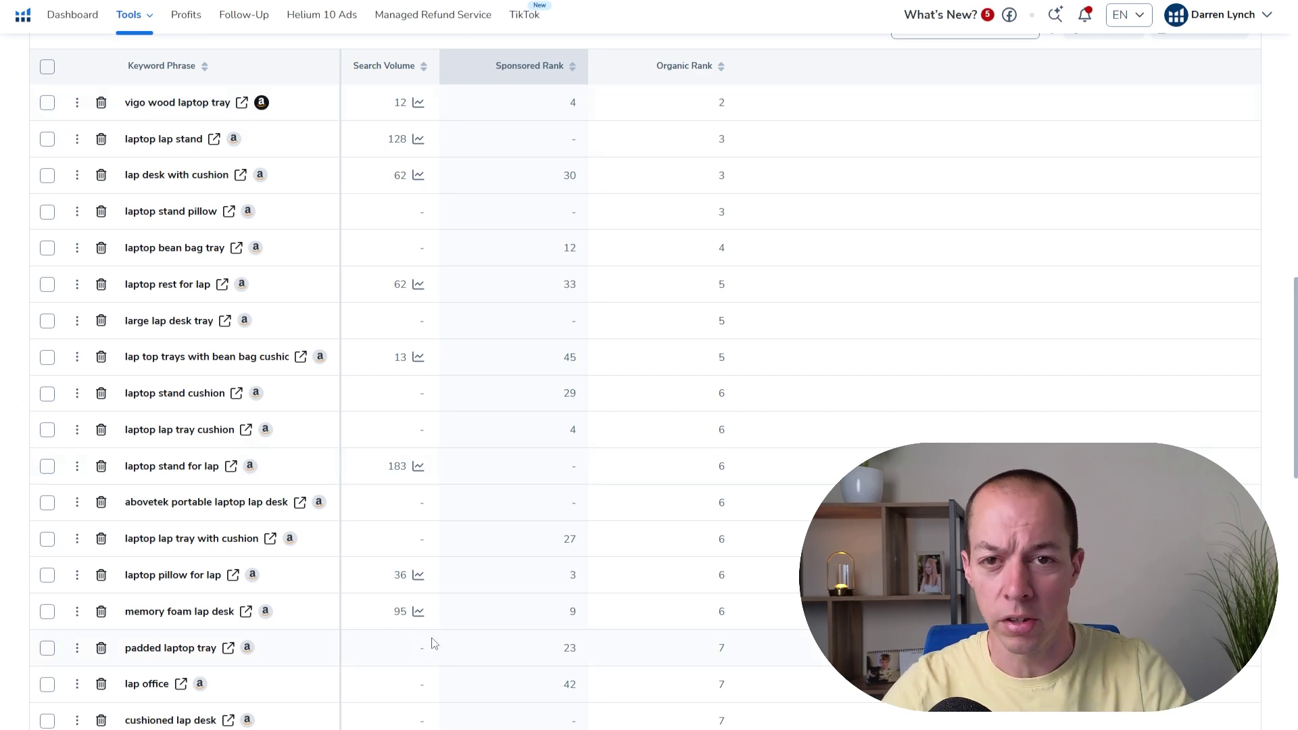
- Set Cerebro's minimum search volume filter to 1000
scroll(444, 591, "up", 15)
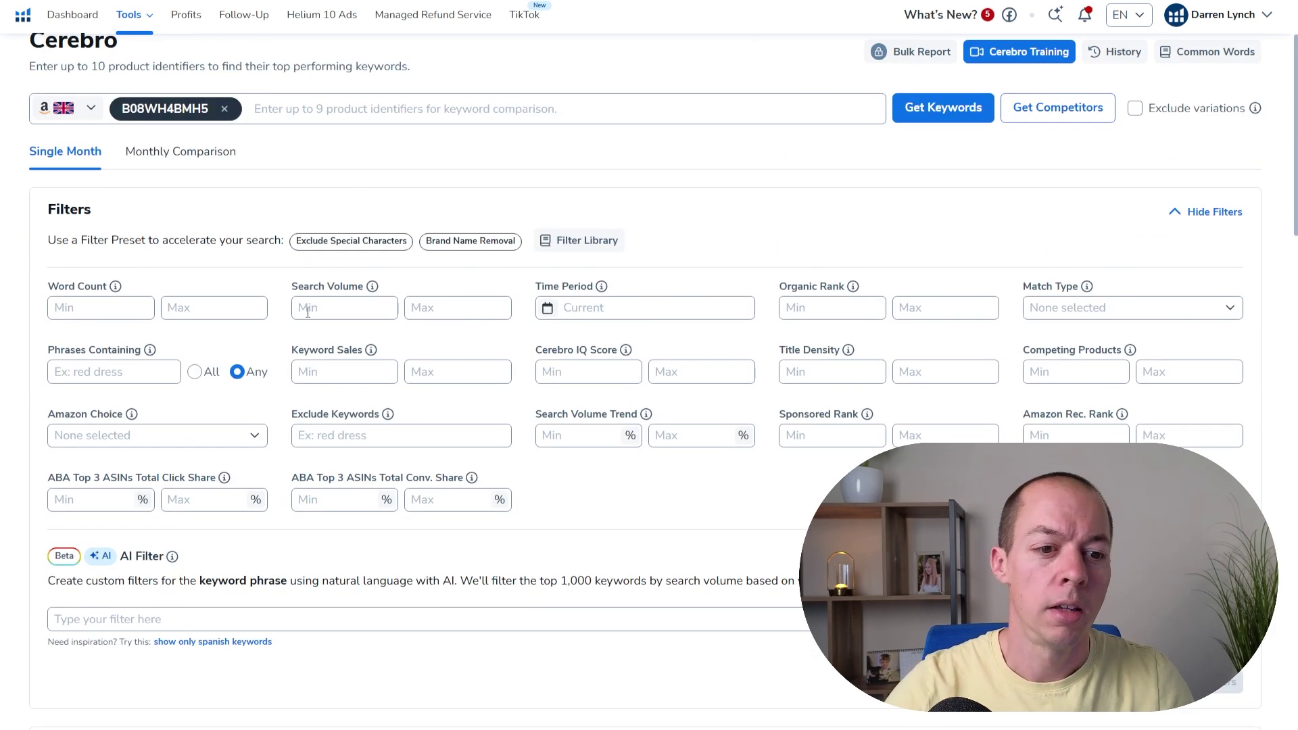
left_click(310, 306)
type("1000")
key("Return")
- Review the 30 filtered keywords, led by 'laptop tray' at 3,415 searches
scroll(483, 365, "down", 10)
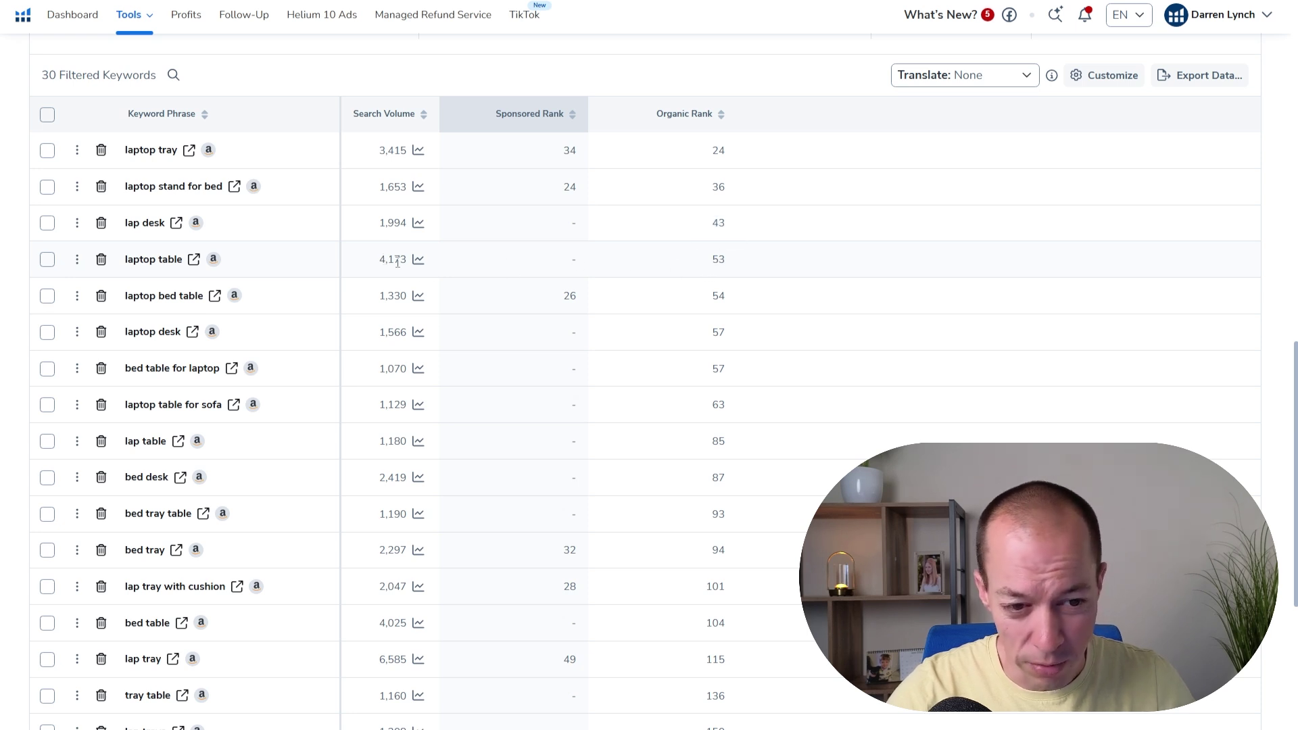
scroll(415, 289, "down", 4)
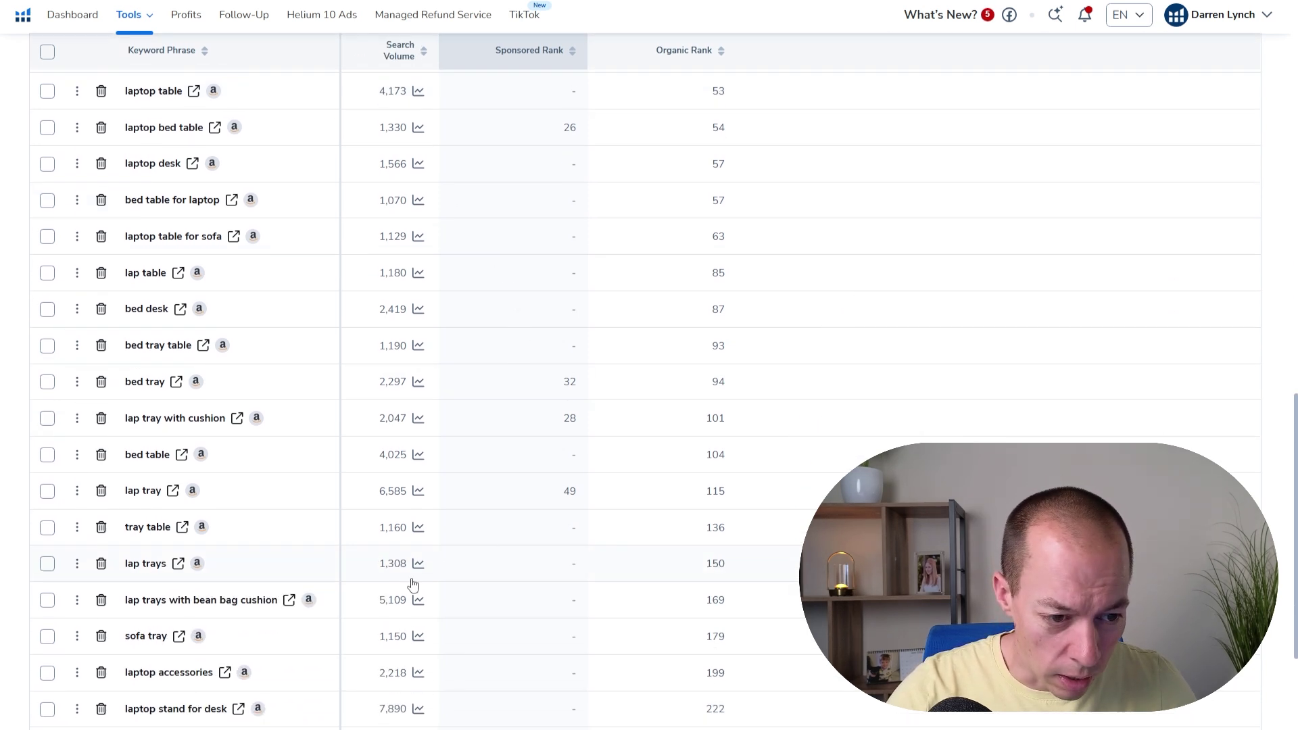
scroll(455, 554, "down", 2)
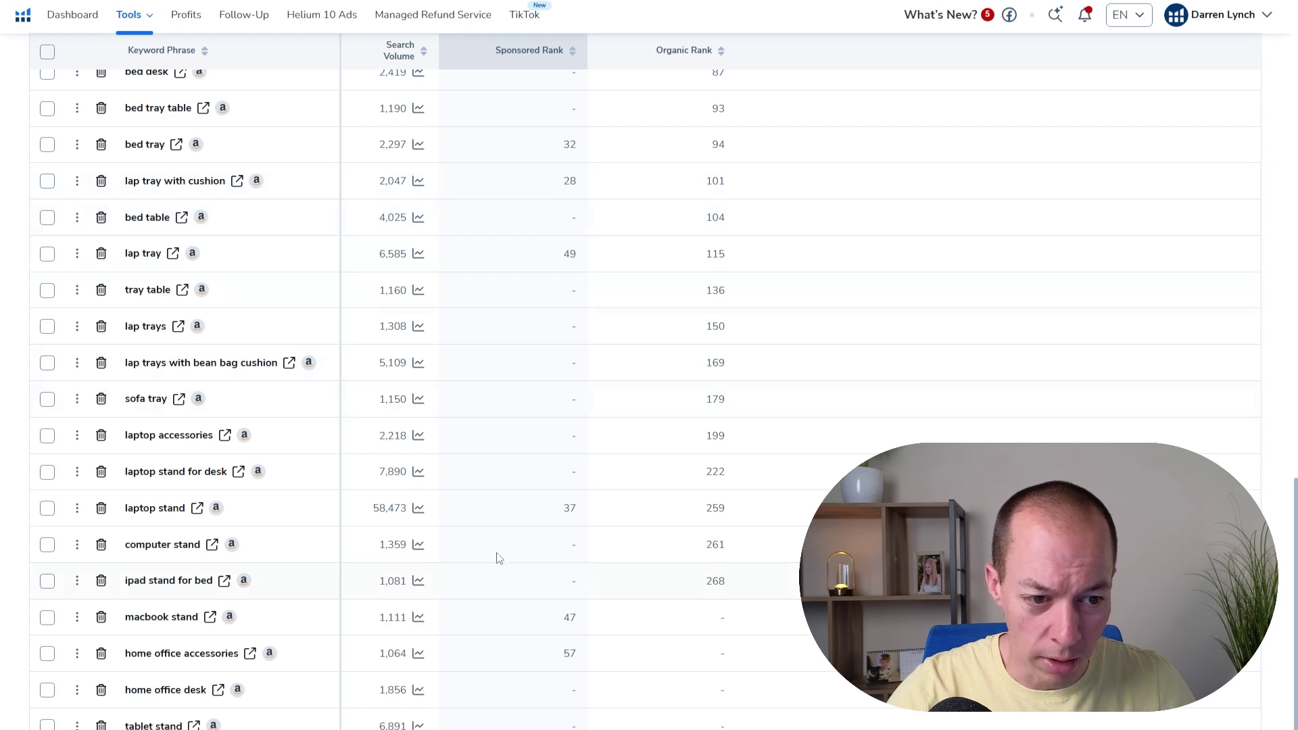
scroll(497, 556, "up", 3)
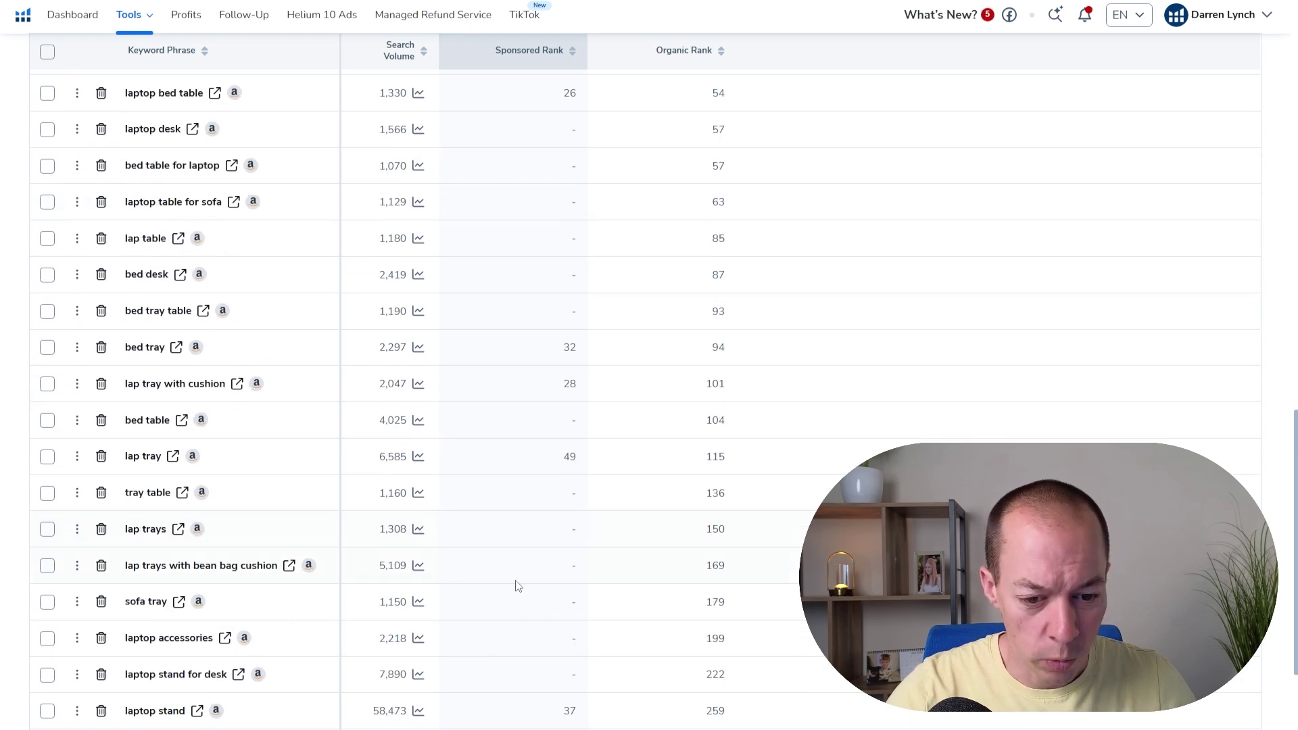
scroll(517, 586, "down", 4)
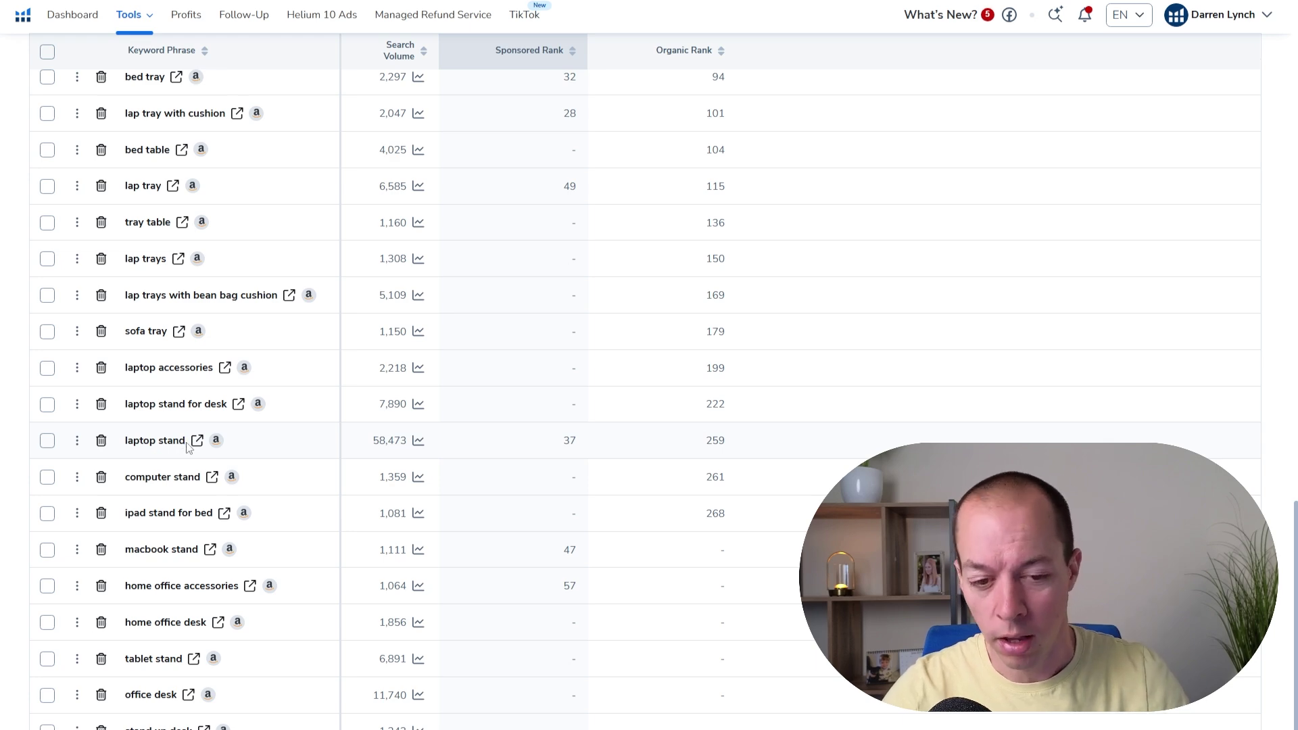
scroll(356, 494, "up", 12)
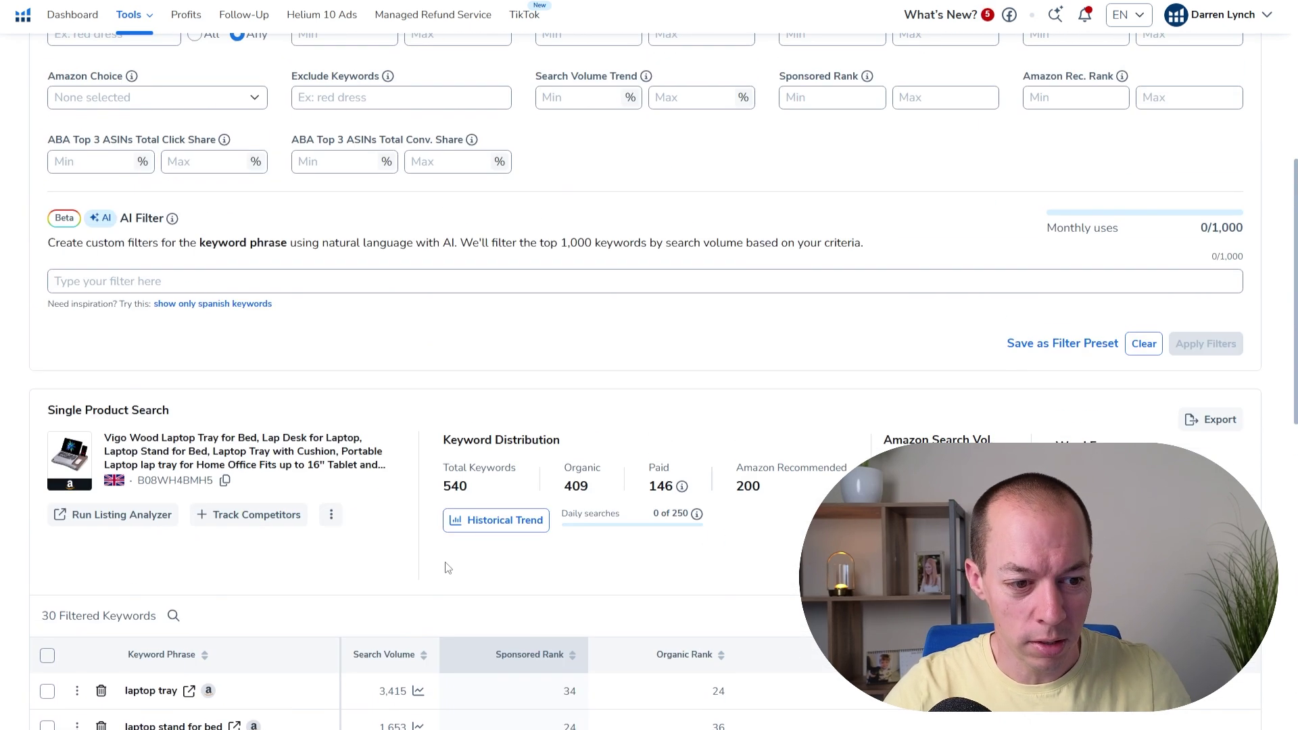
scroll(337, 558, "down", 2)
scroll(337, 558, "down", 1)
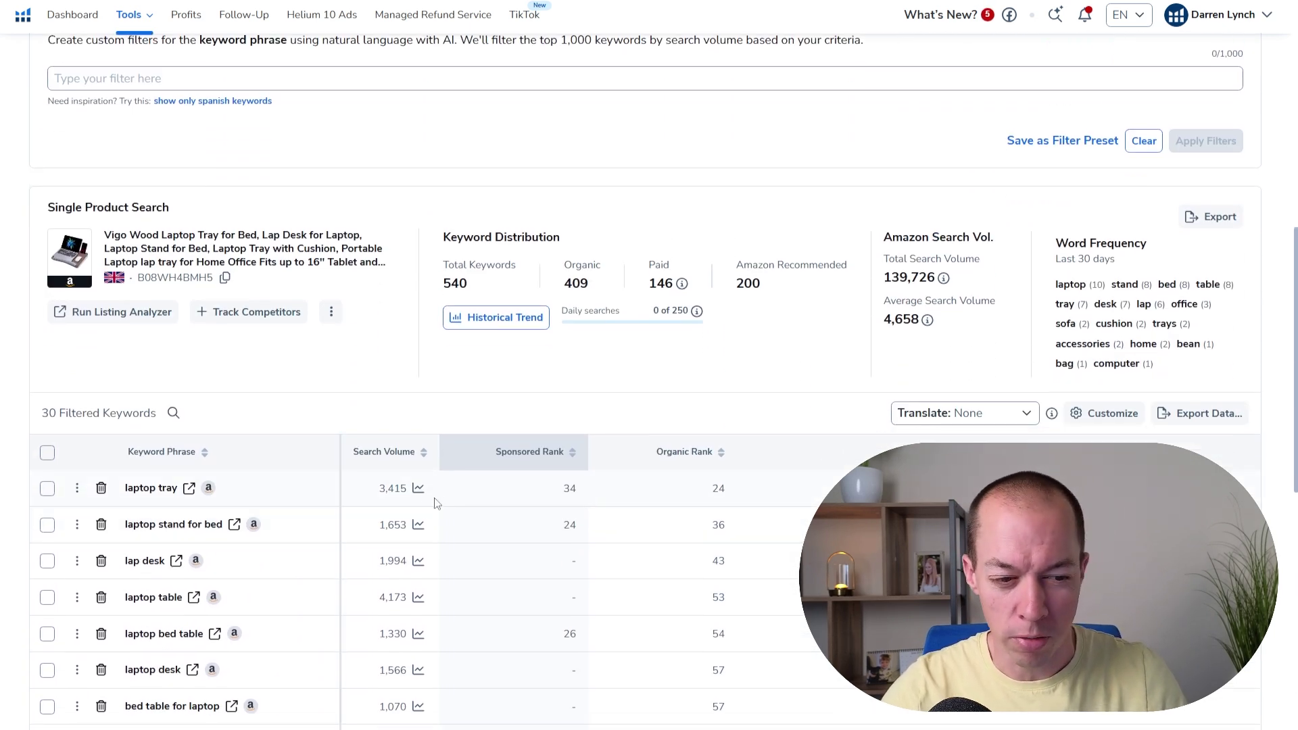
scroll(415, 544, "down", 4)
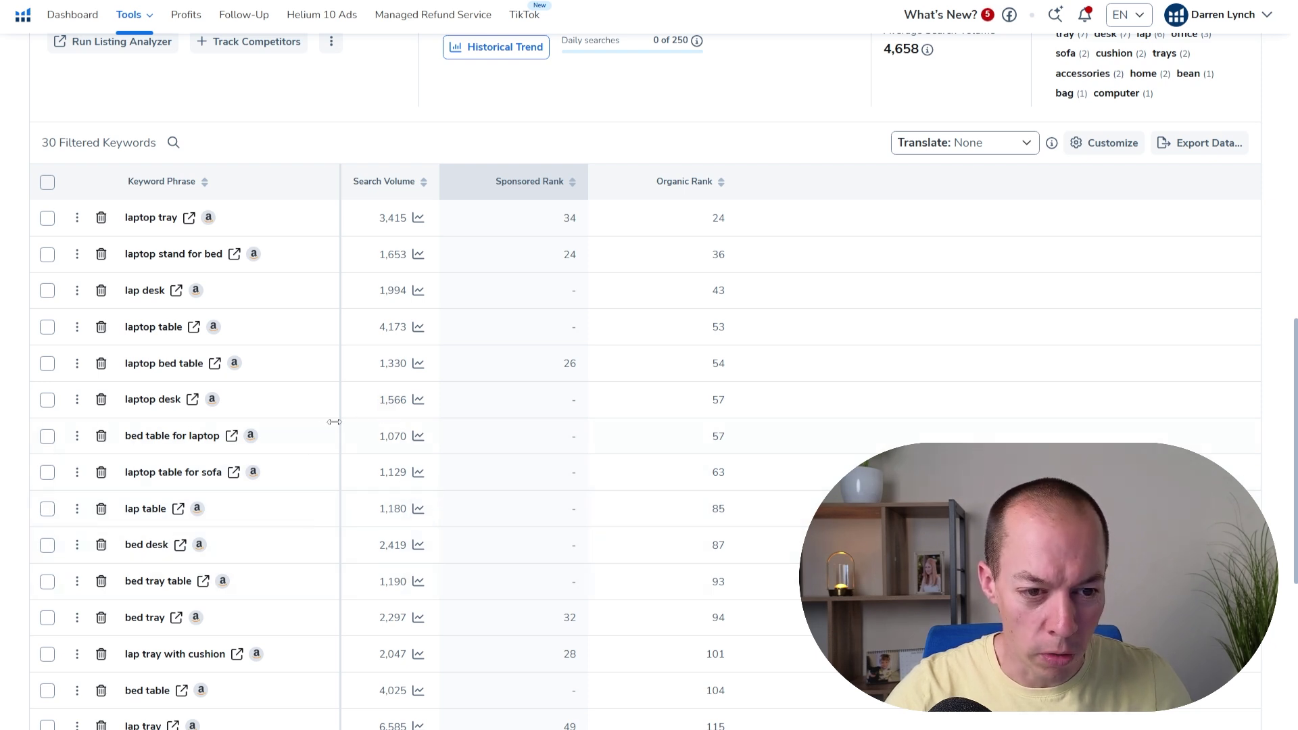
- Browse the 754 Helium 10-annotated Amazon.co.uk results for 'laptop tray', returning to the top
left_click(189, 218)
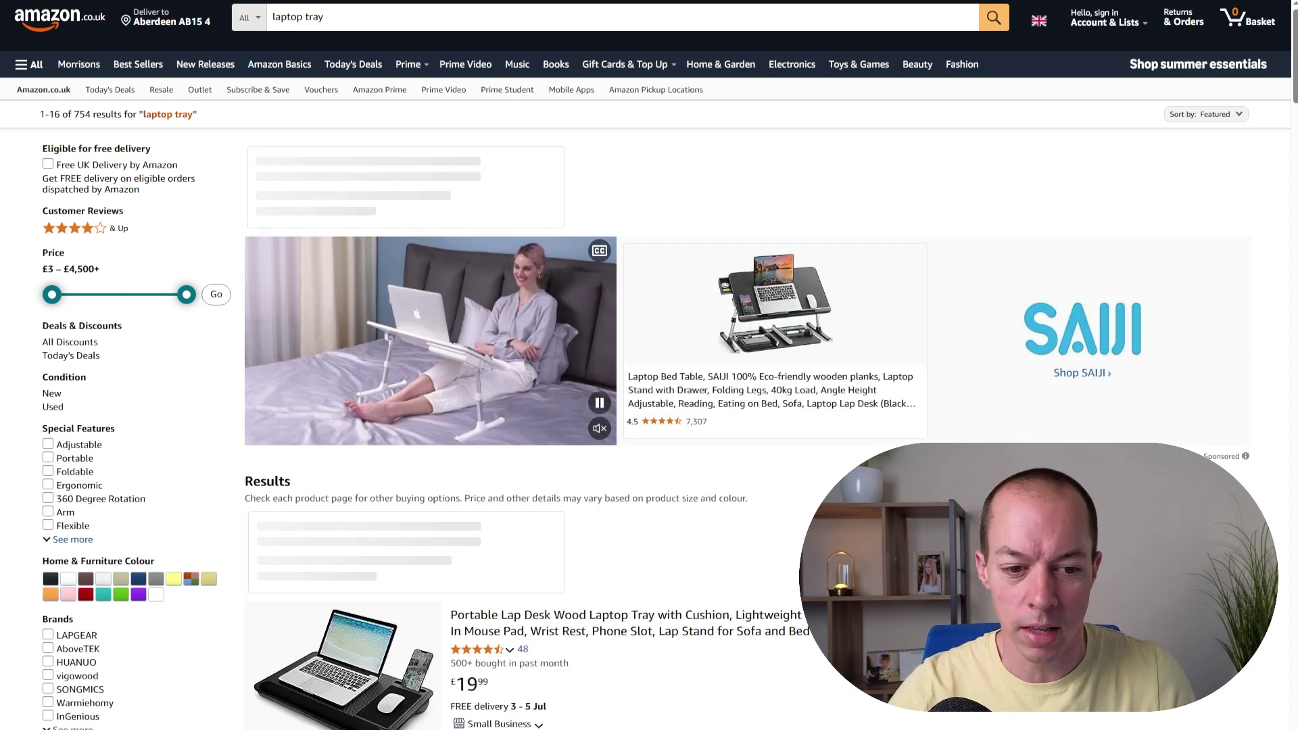
scroll(723, 437, "down", 4)
scroll(744, 365, "down", 4)
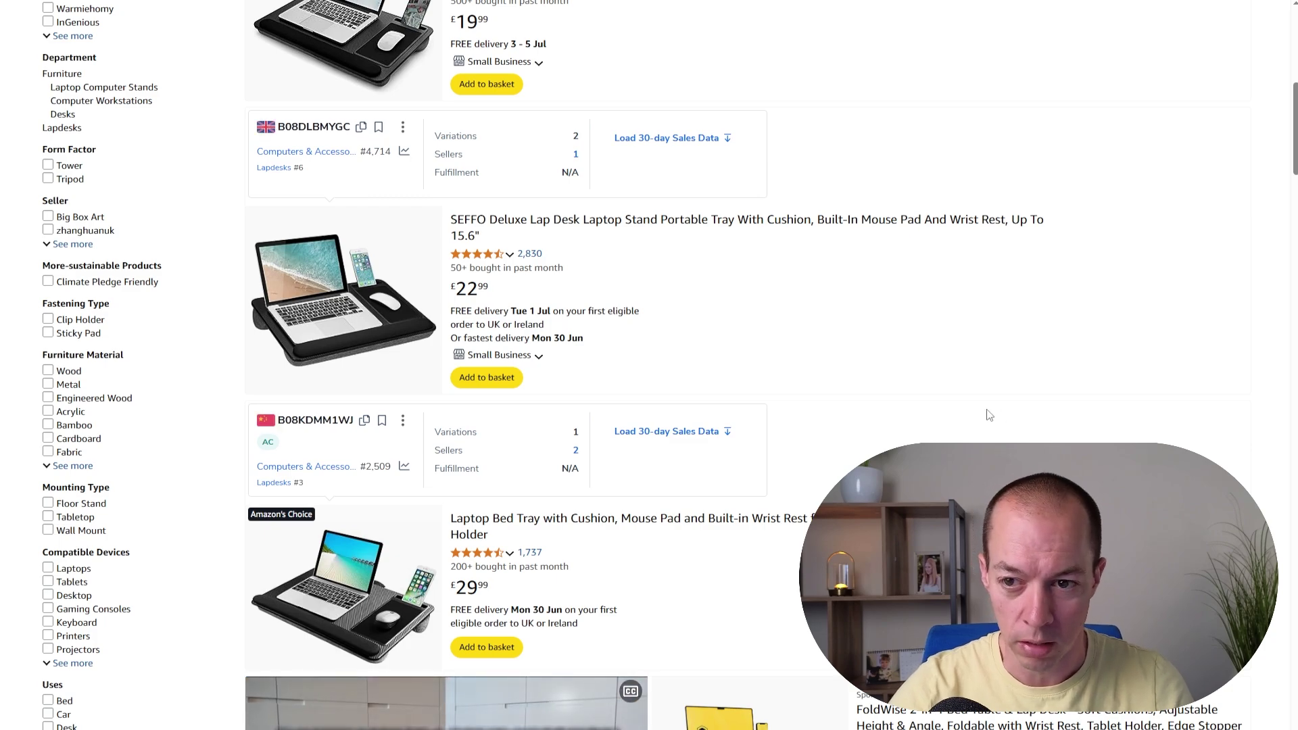
scroll(989, 415, "up", 4)
scroll(399, 436, "down", 10)
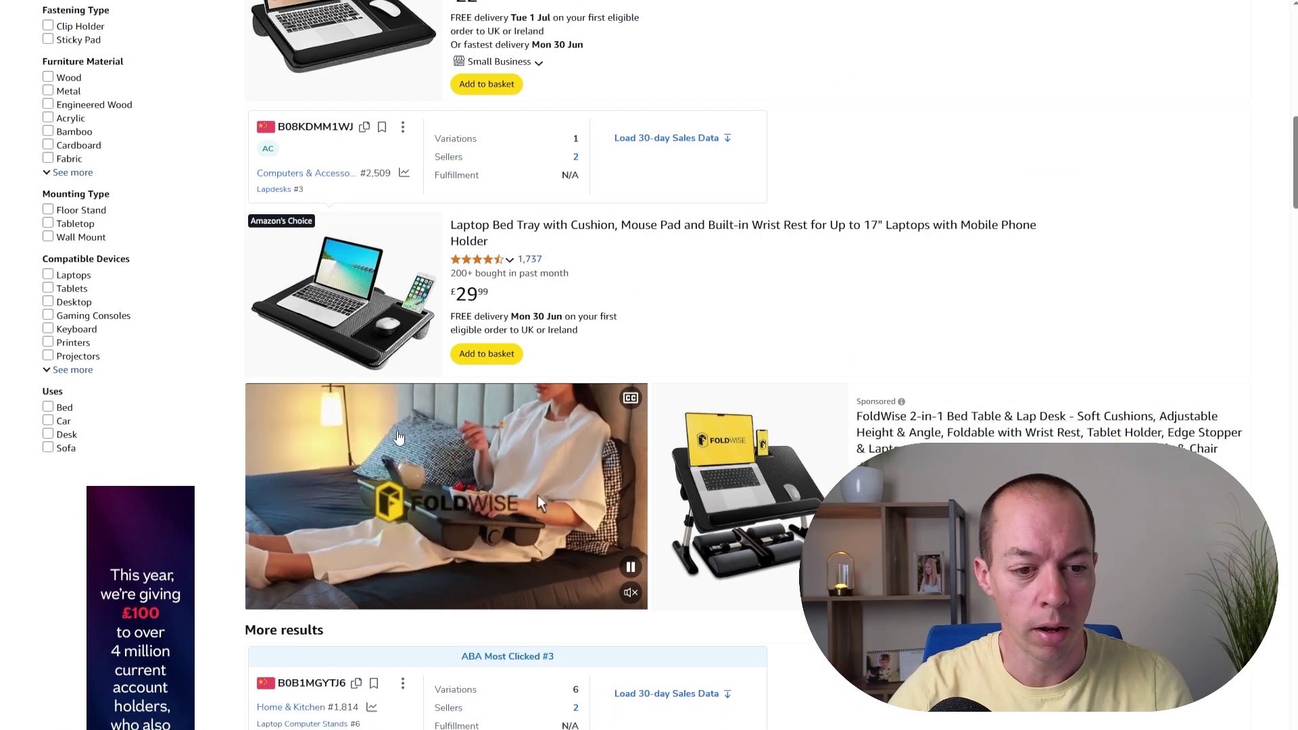
scroll(399, 436, "down", 20)
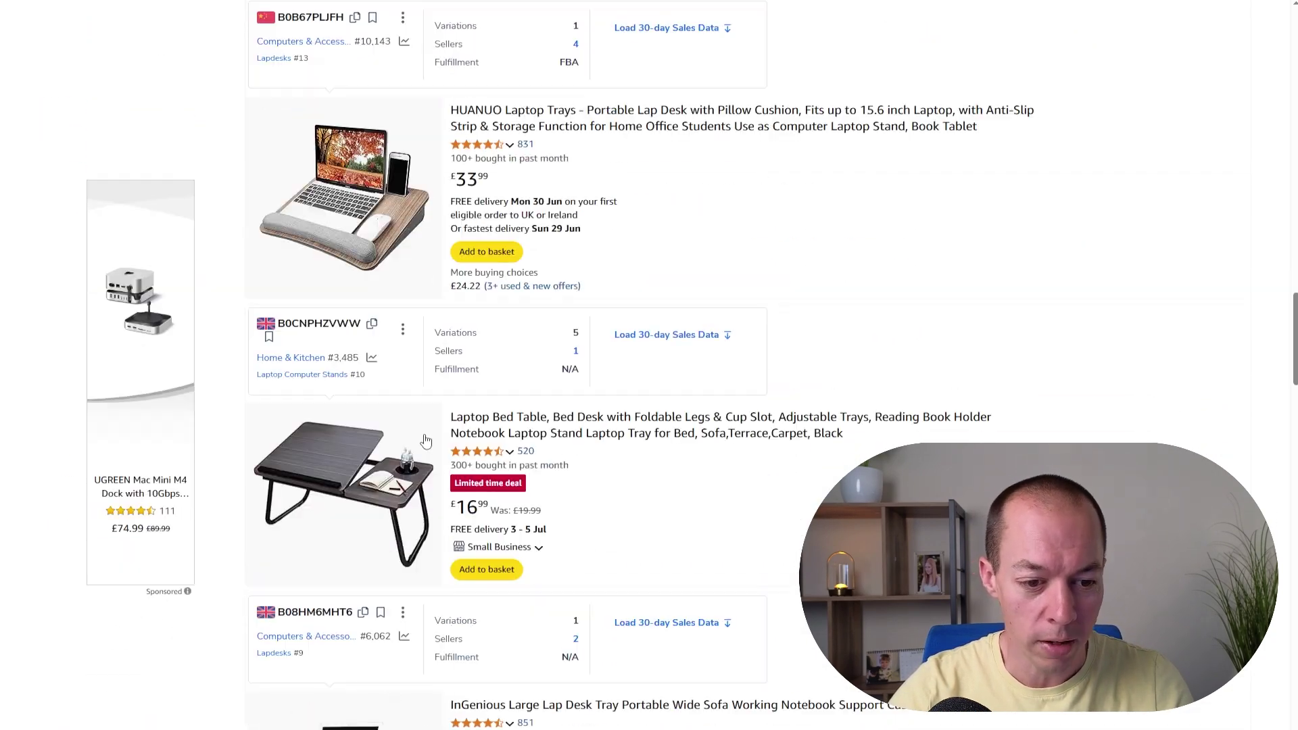
scroll(426, 441, "down", 20)
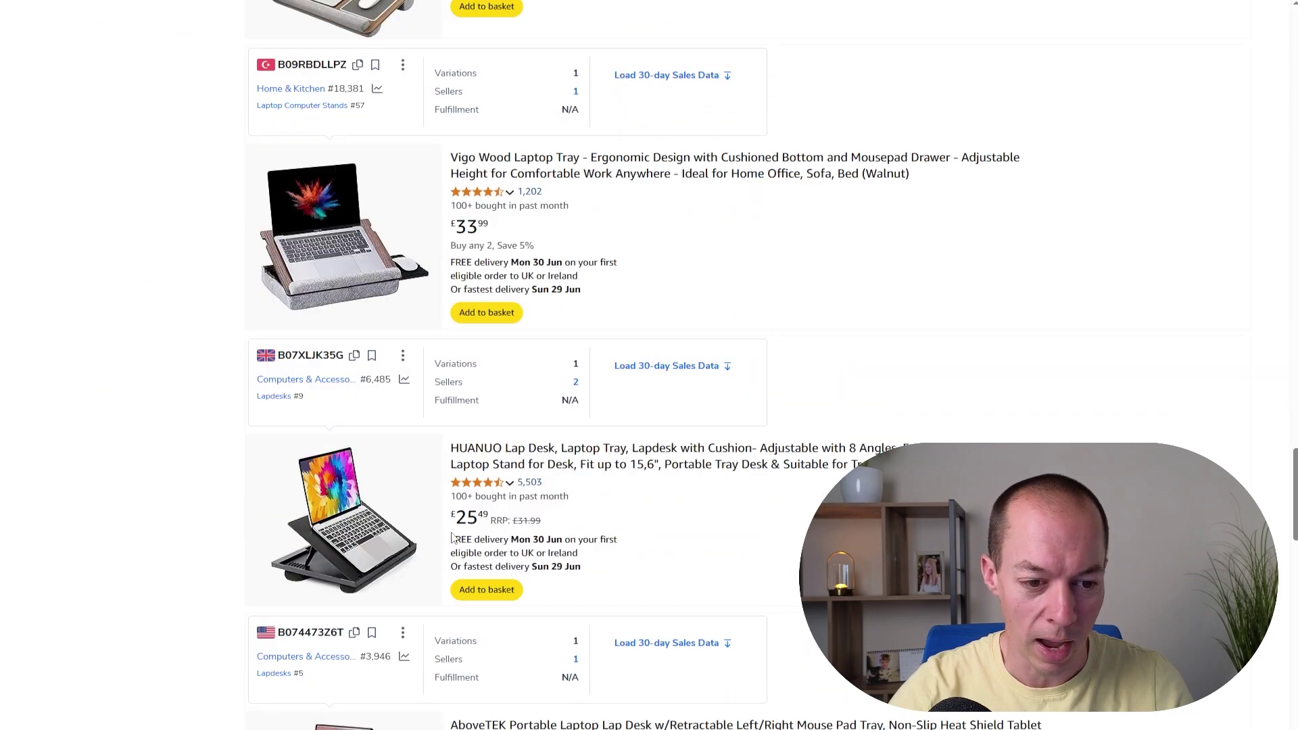
scroll(474, 541, "down", 4)
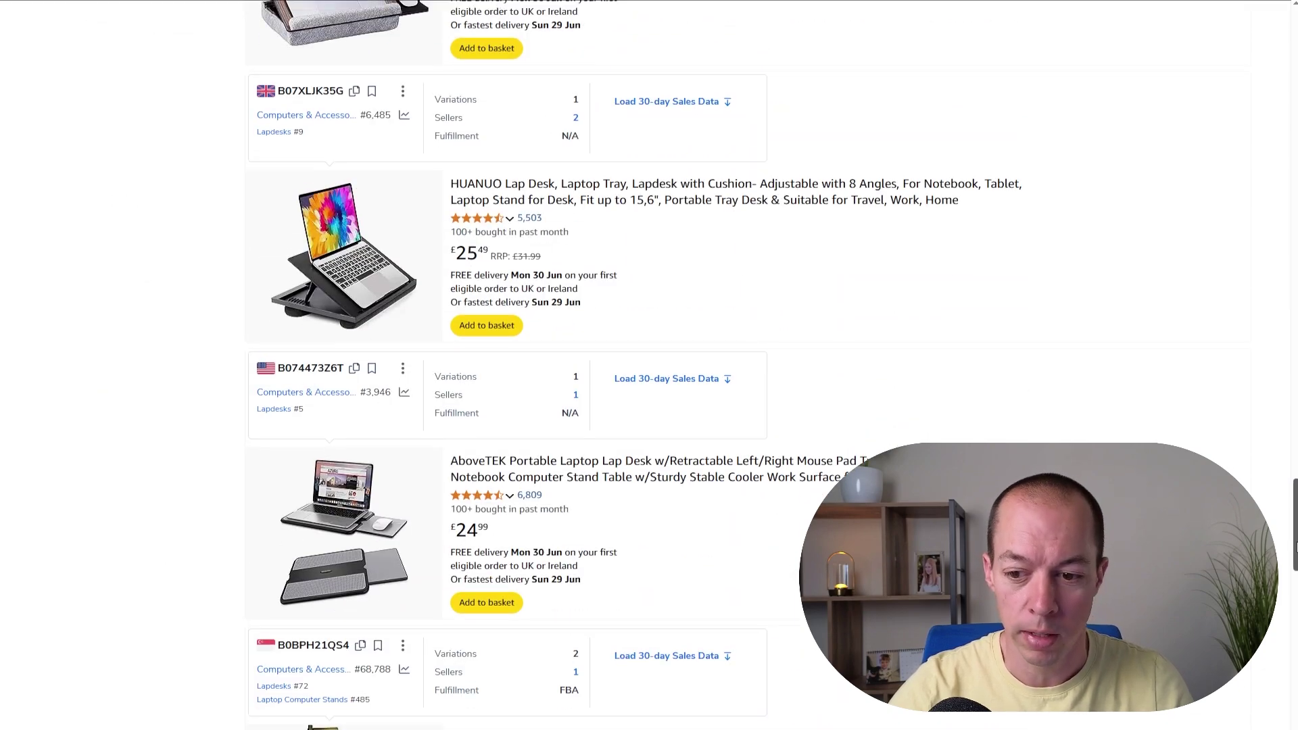
left_click_drag(1288, 570, 1288, 145)
scroll(649, 365, "up", 1)
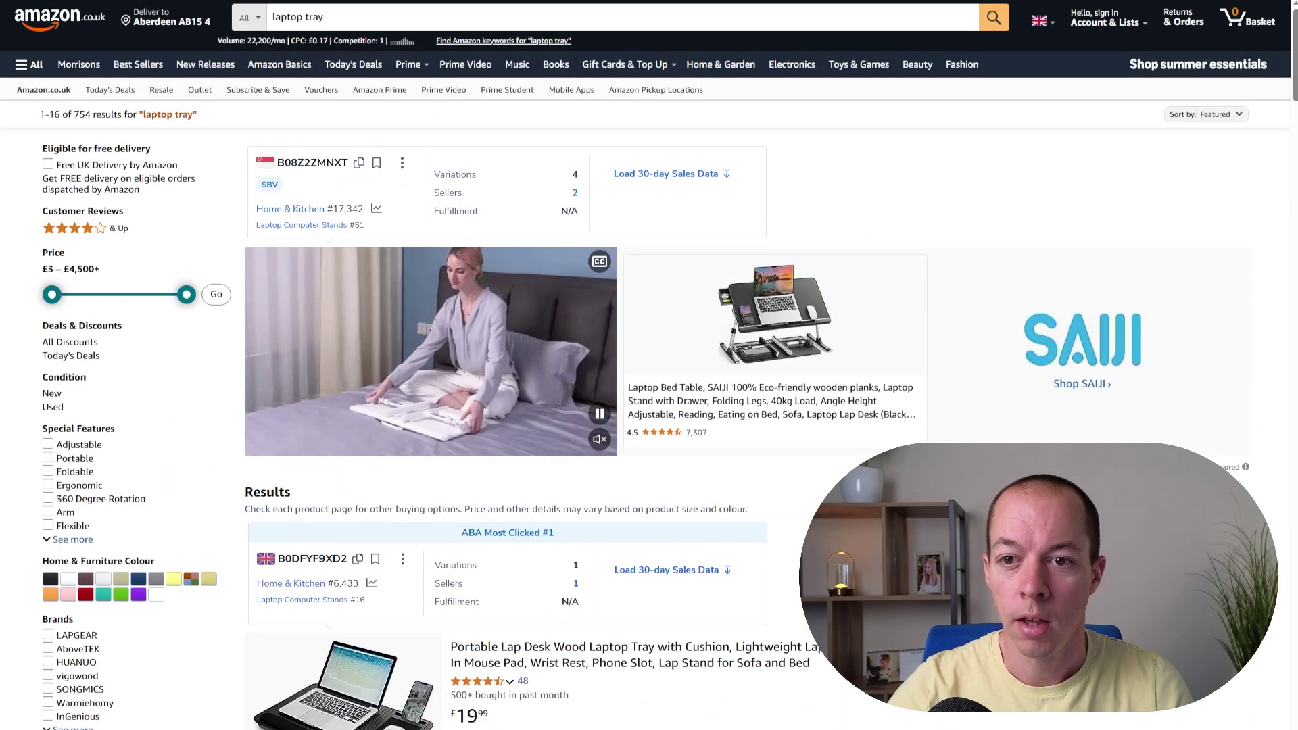
- Run Xray Amazon Product Research on the laptop tray results and expand it to full screen
left_click(1069, 2)
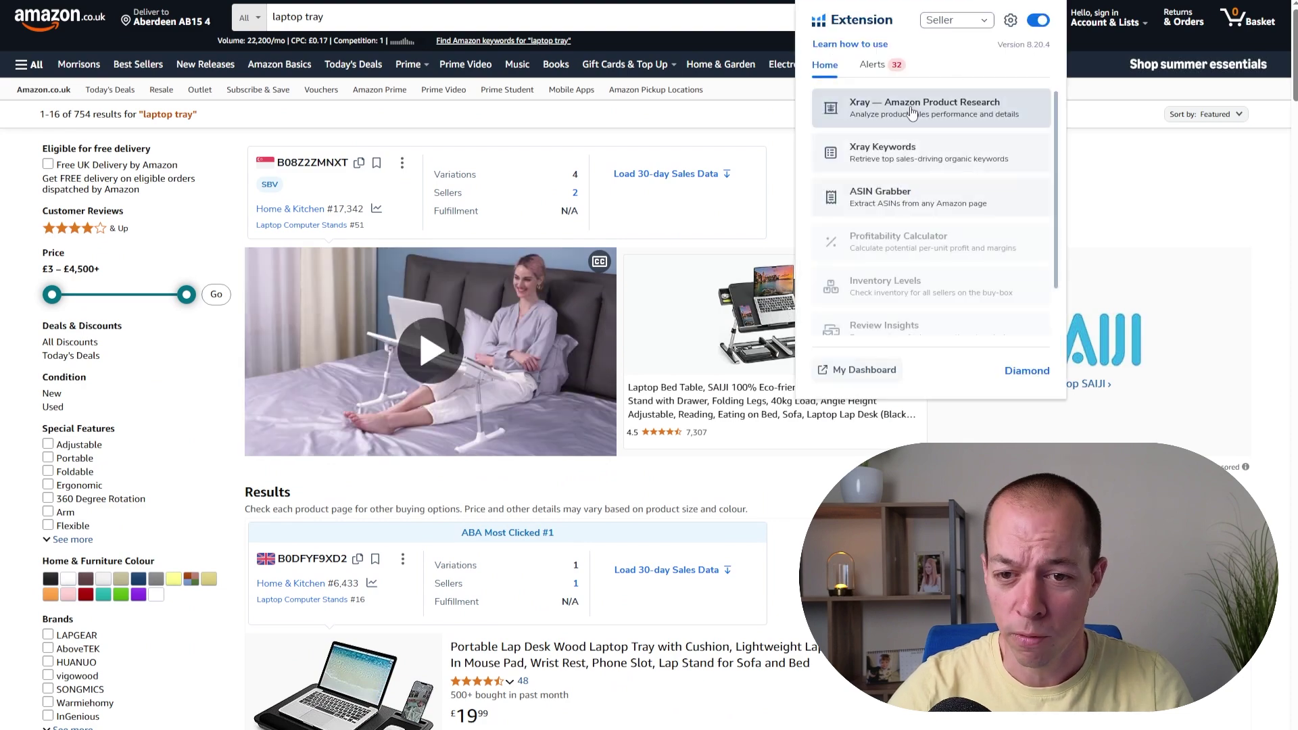
left_click(933, 107)
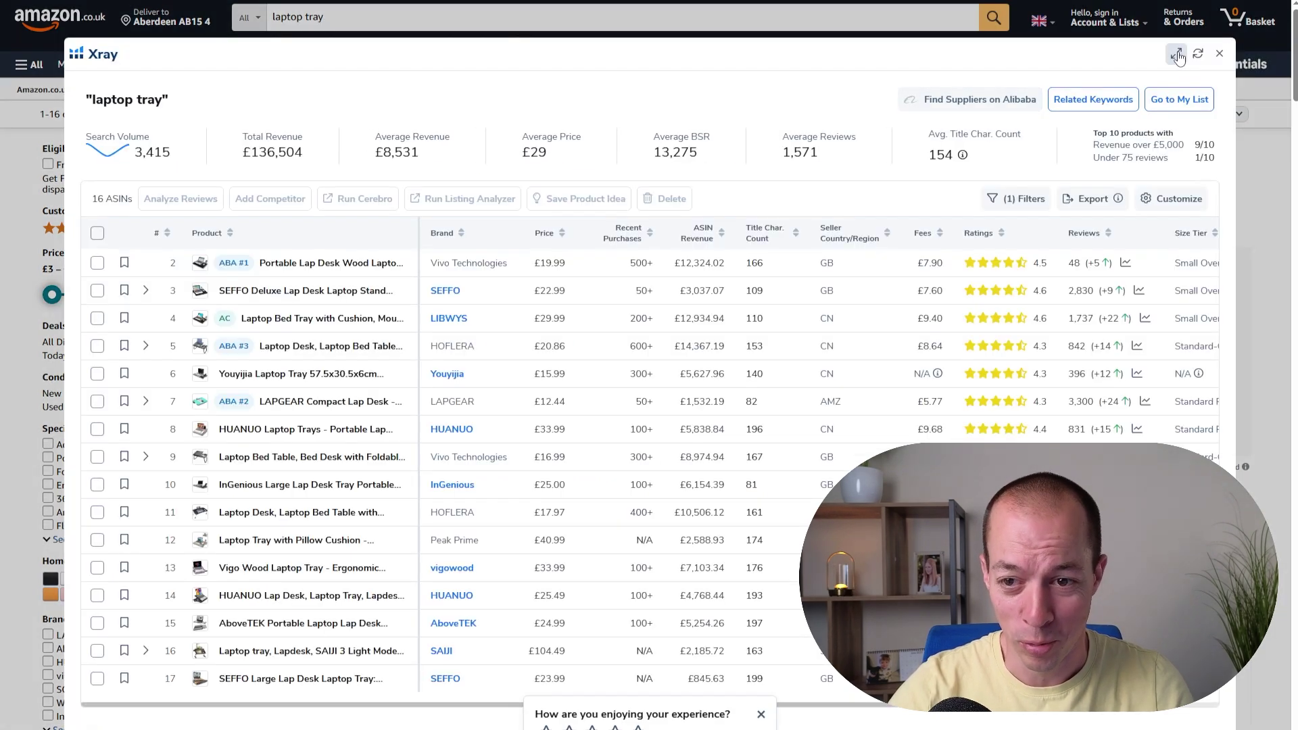
left_click(1175, 54)
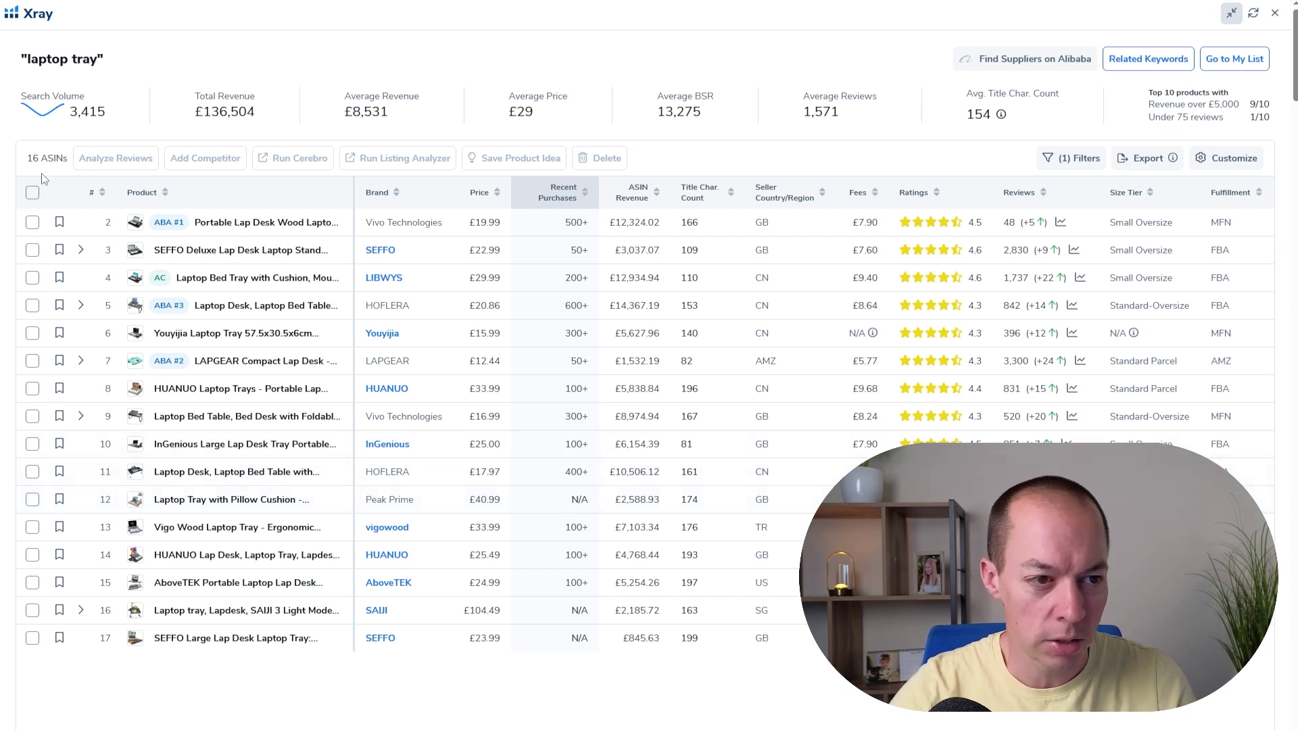
- View one year of laptop tray search volume history, then close the chart
left_click(42, 114)
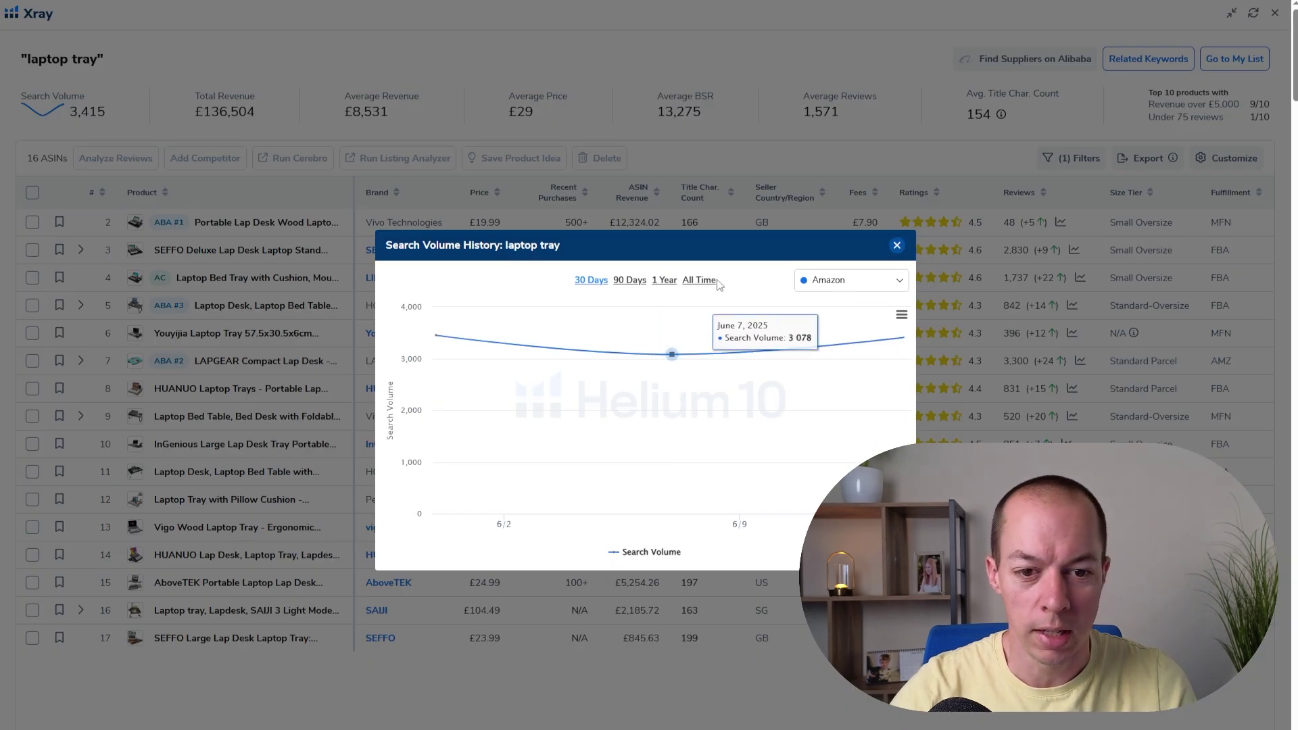
left_click(664, 280)
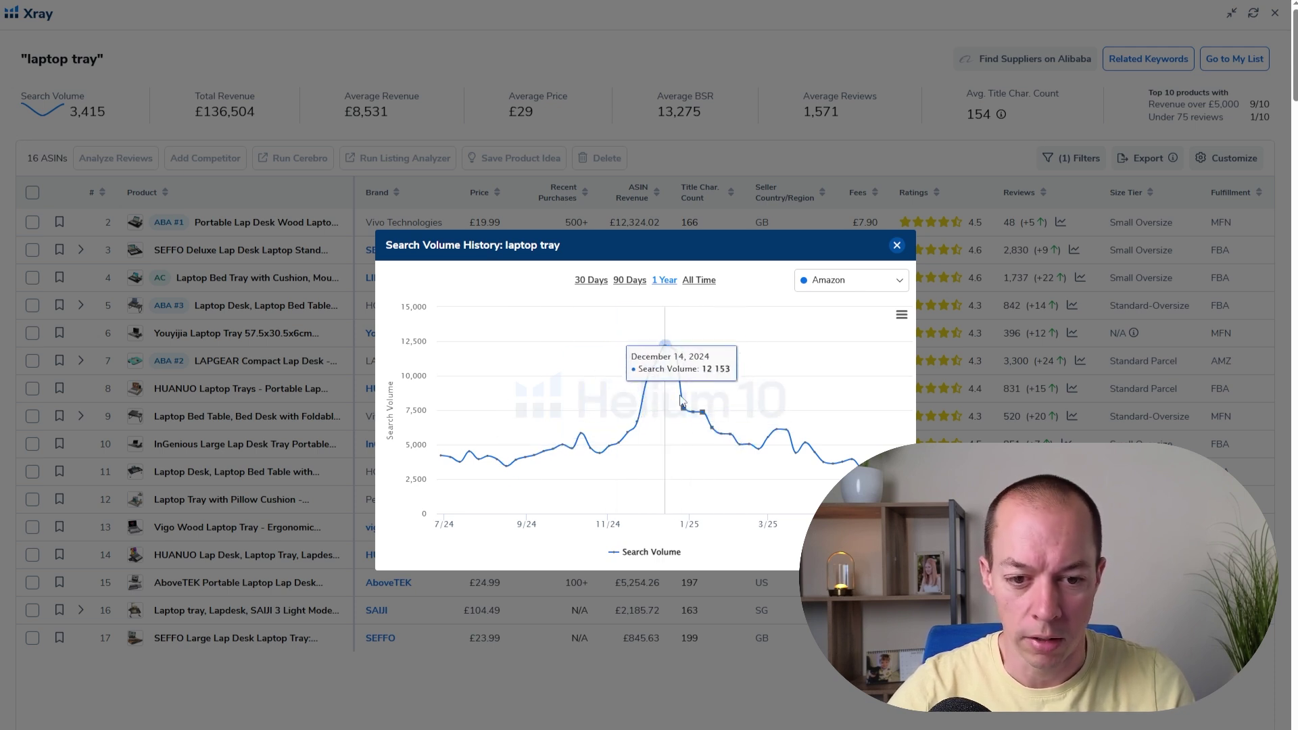
left_click(898, 247)
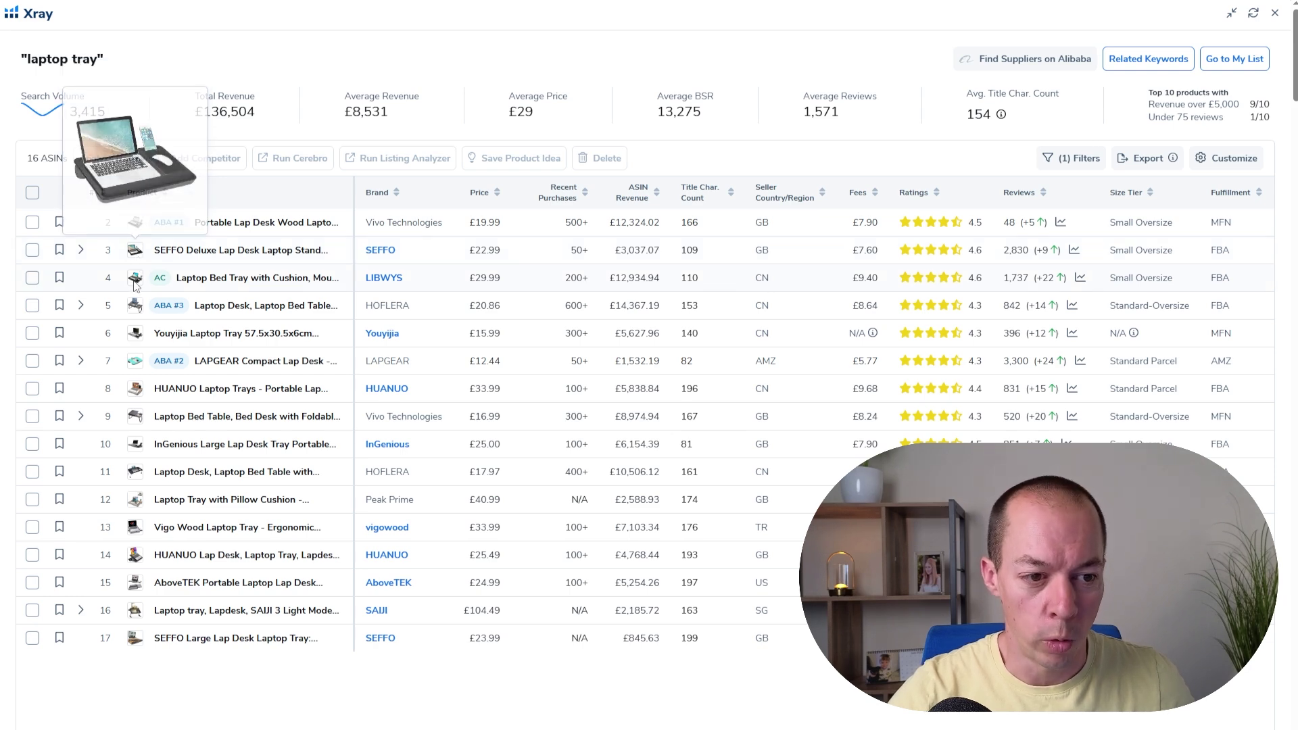
- Preview product thumbnails in the 16-ASIN laptop tray Xray table
mouse_move(134, 365)
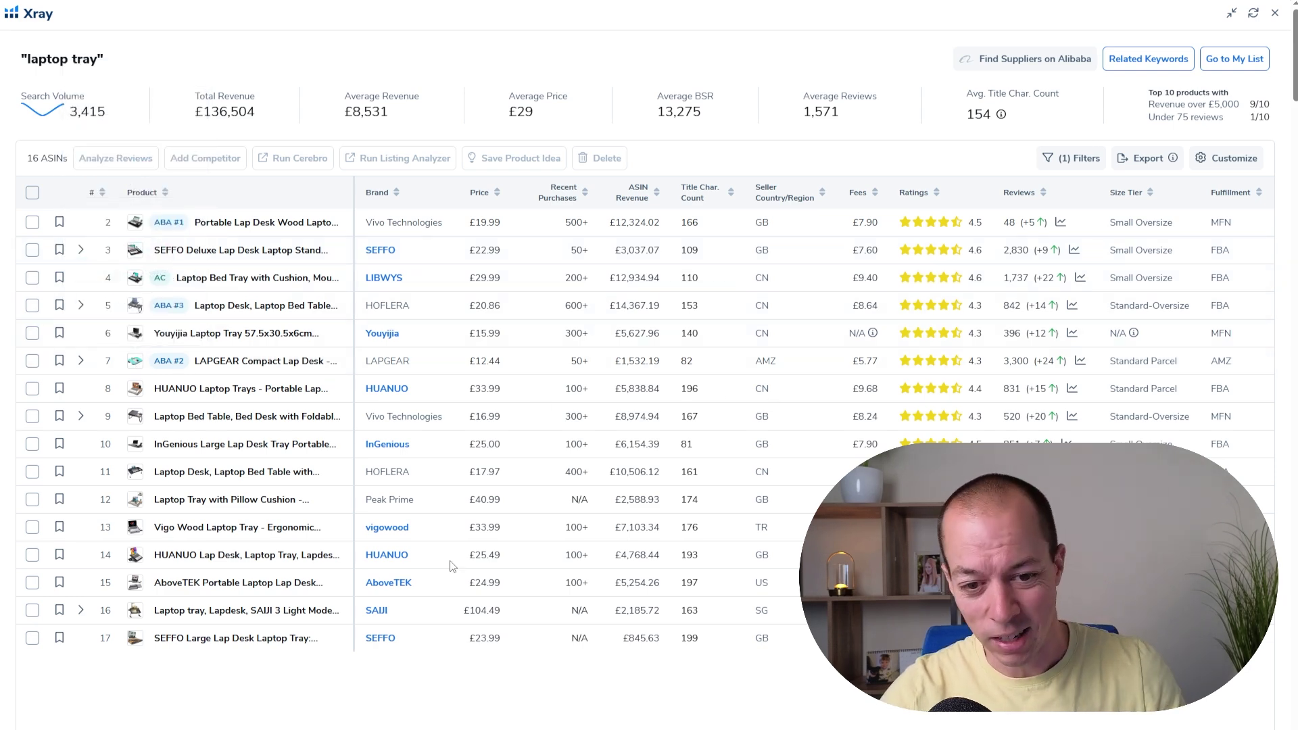
mouse_move(136, 530)
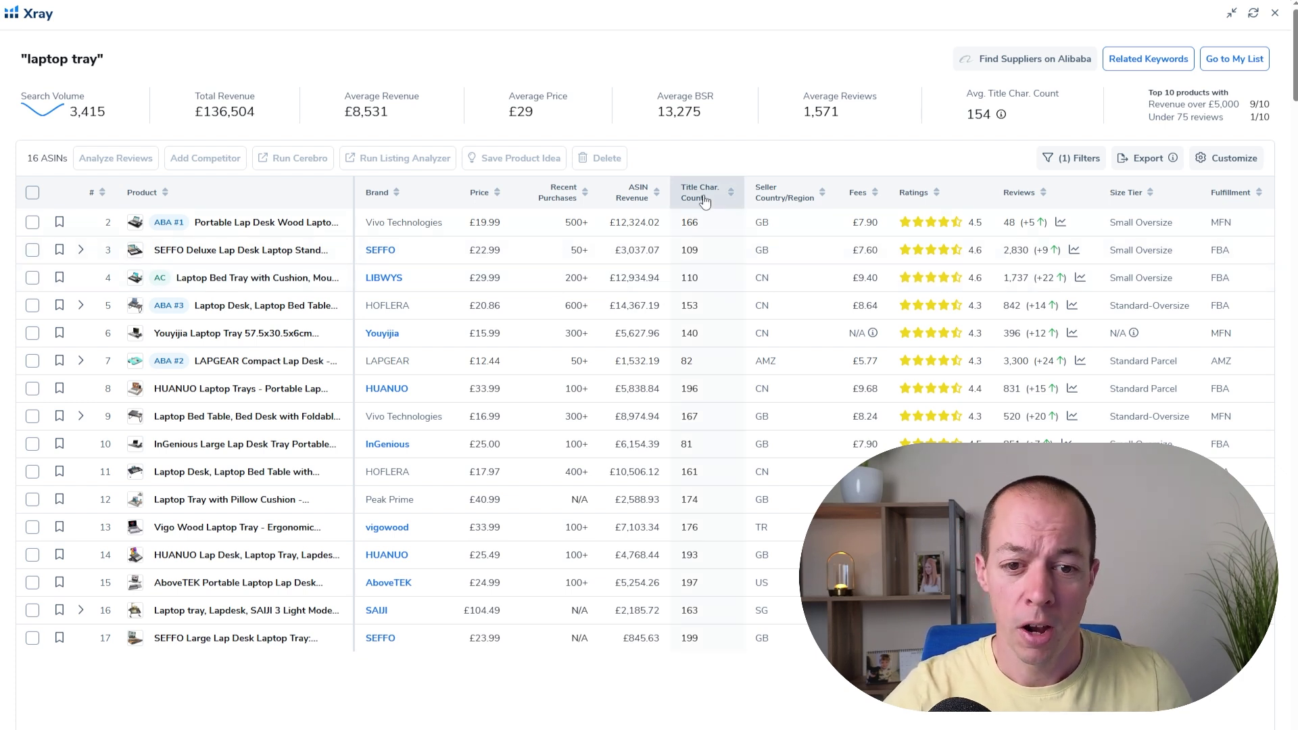
- Uncheck Title Char. Count in Table Customization and close the panel
left_click(1228, 158)
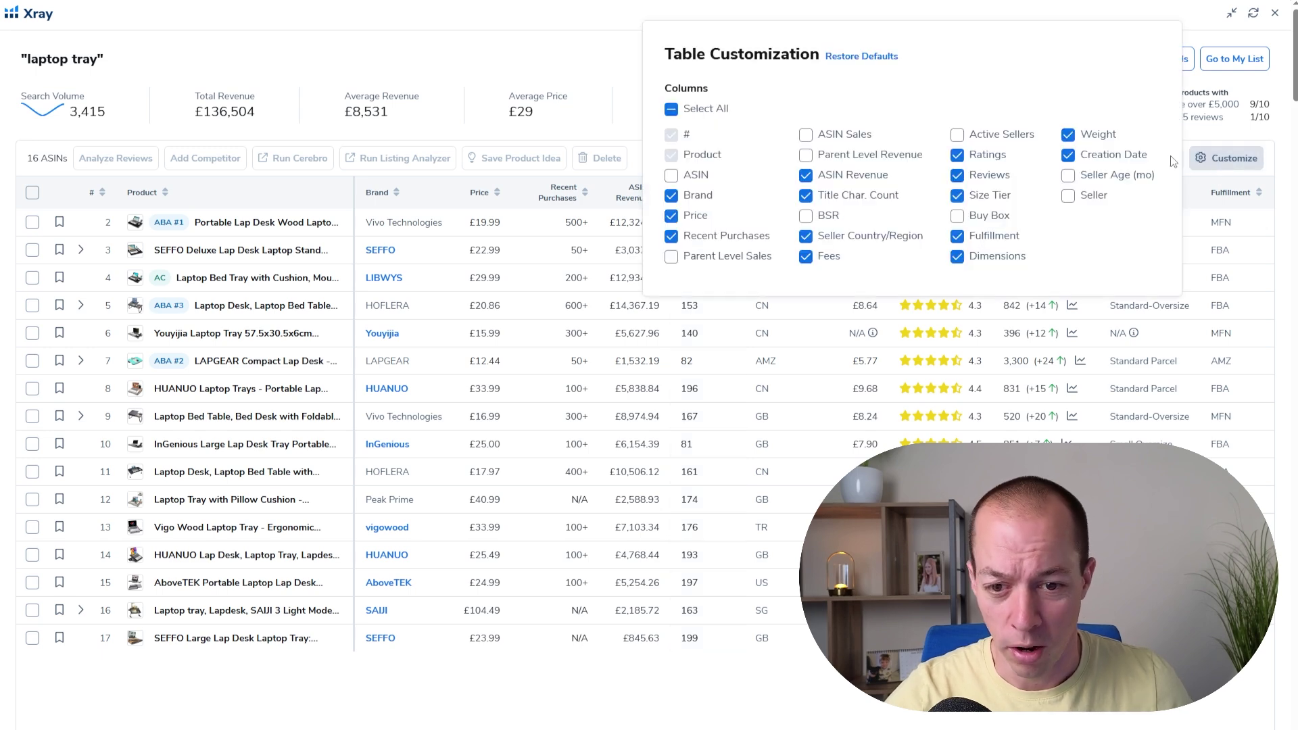
left_click(807, 198)
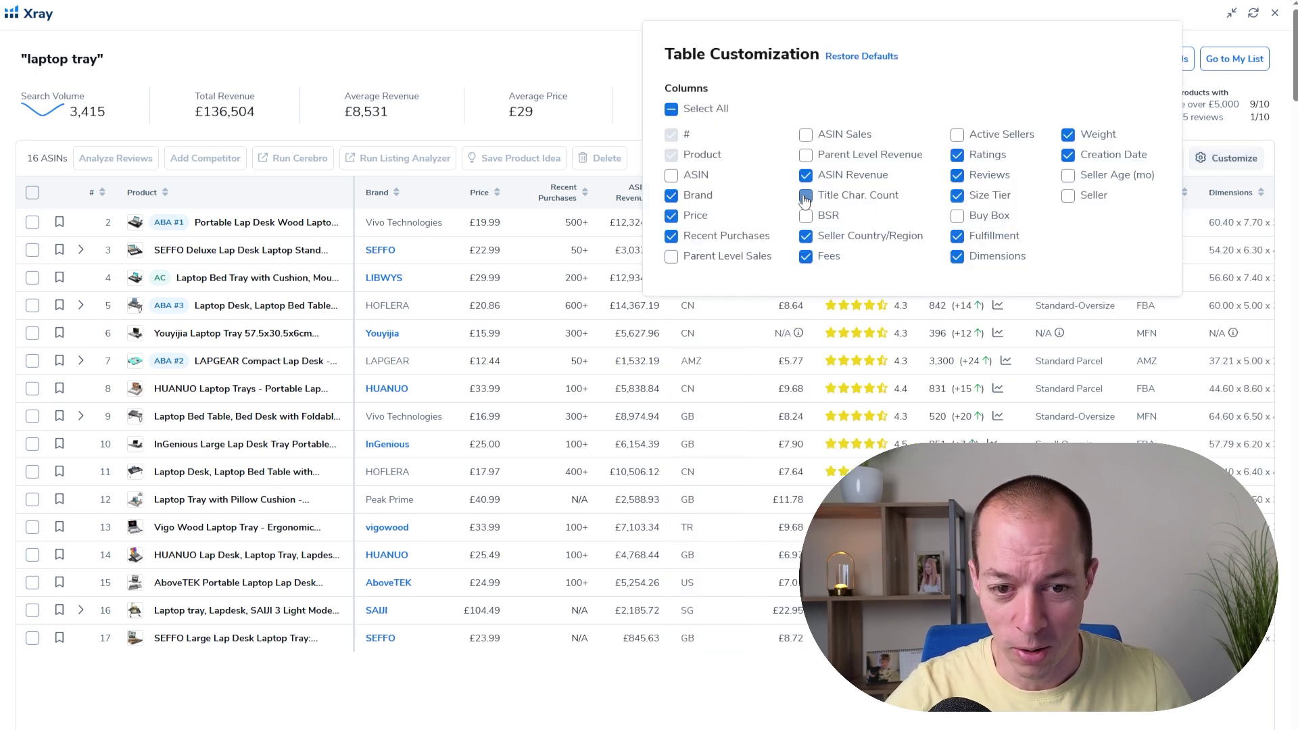
left_click(1227, 159)
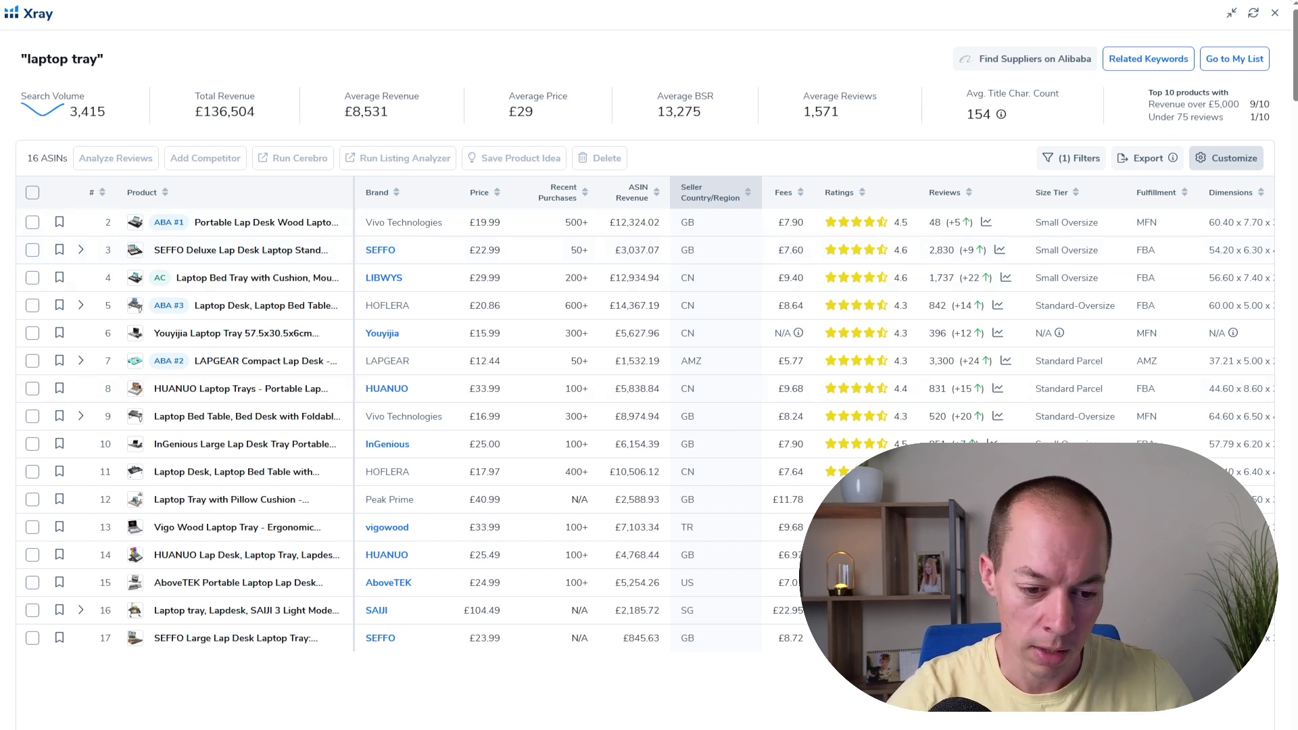
- Scroll the Xray table right to show the Dimensions, Weight and Creation Date columns
scroll(648, 235, "right", 5)
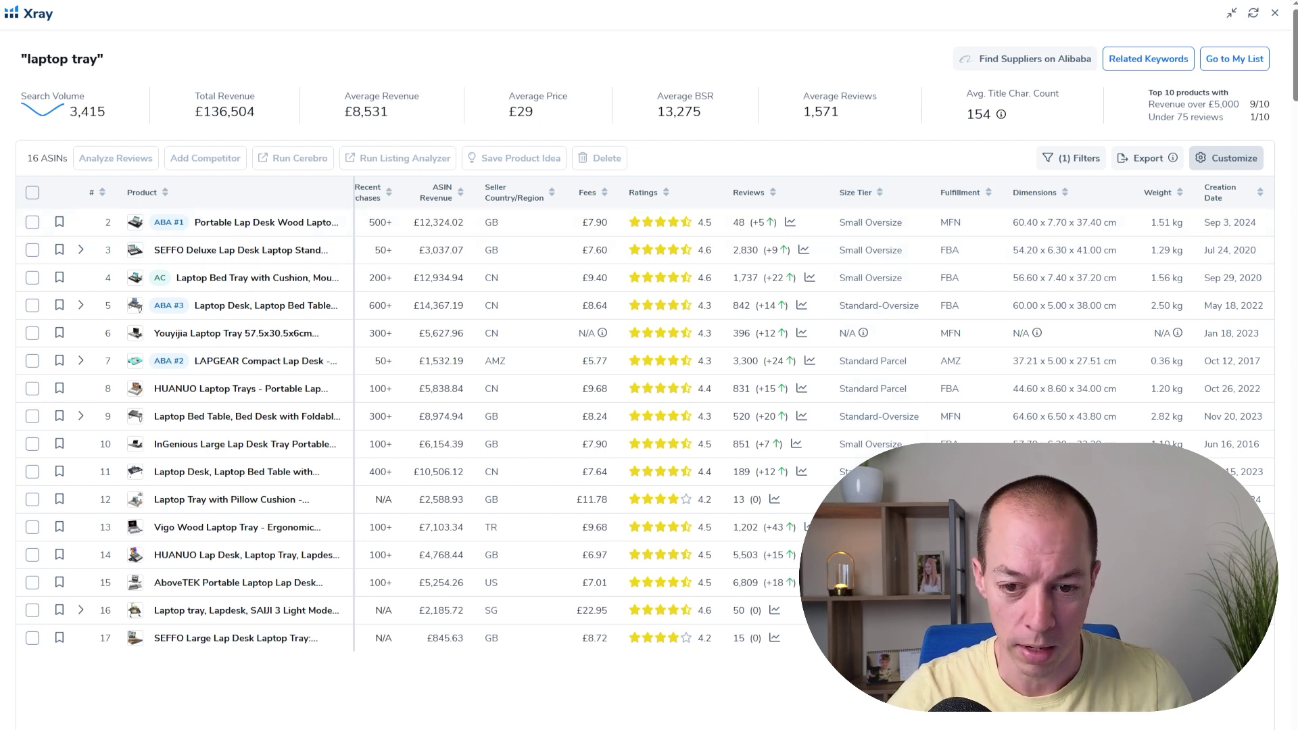
triple_click(744, 637)
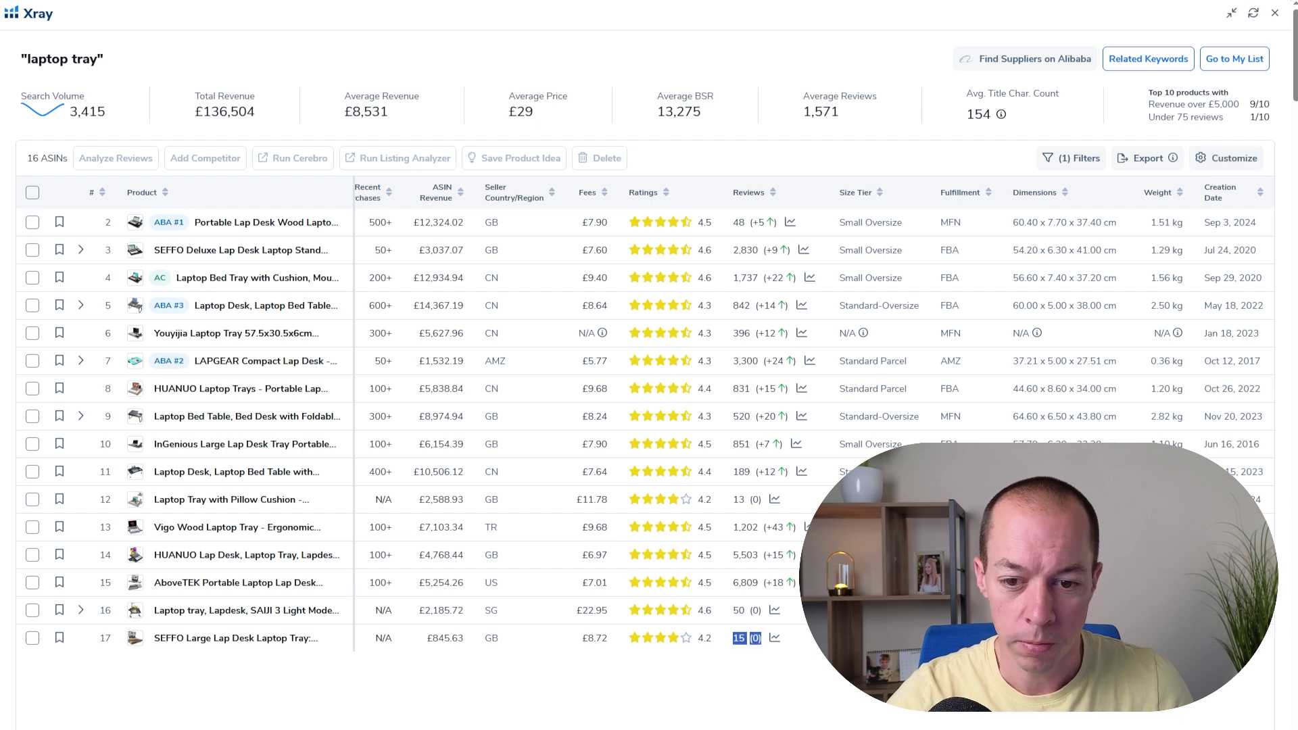
left_click(952, 717)
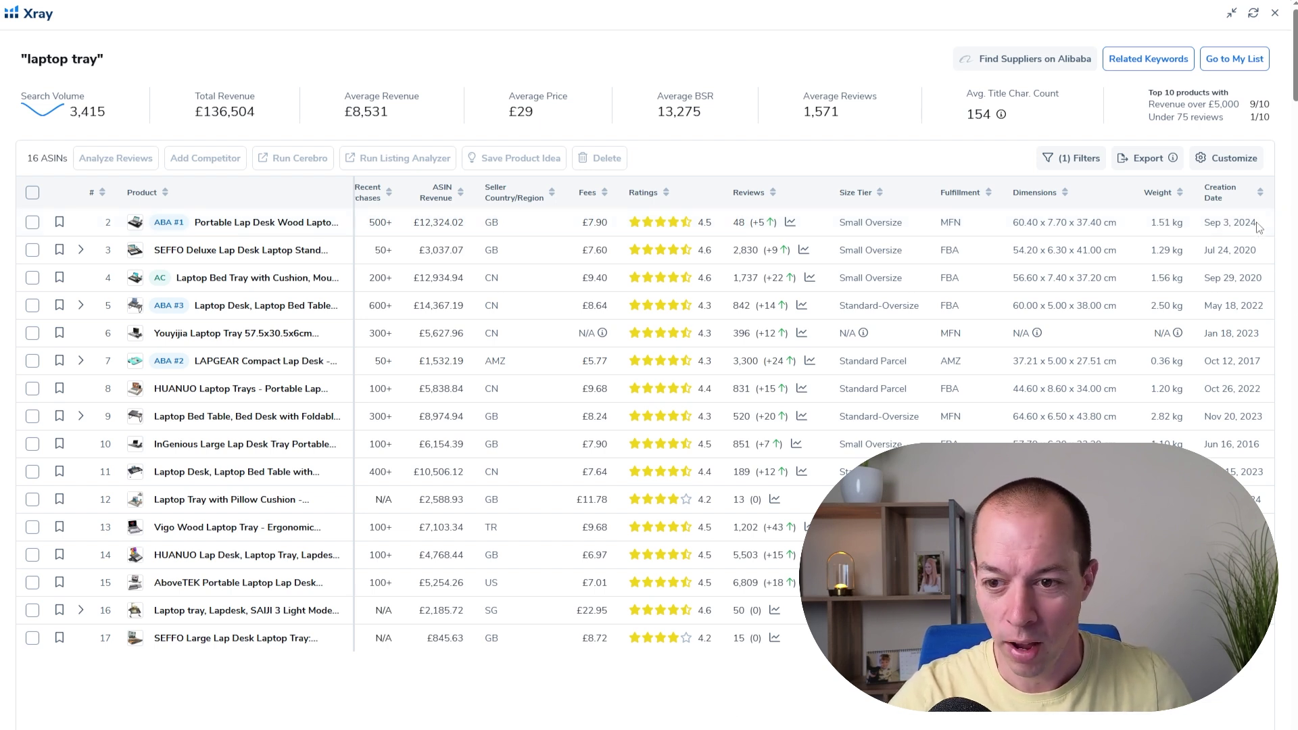
- Add and highlight the Seller Age (mo) column, showing seller ages of 9 to 108 months
left_click(1221, 162)
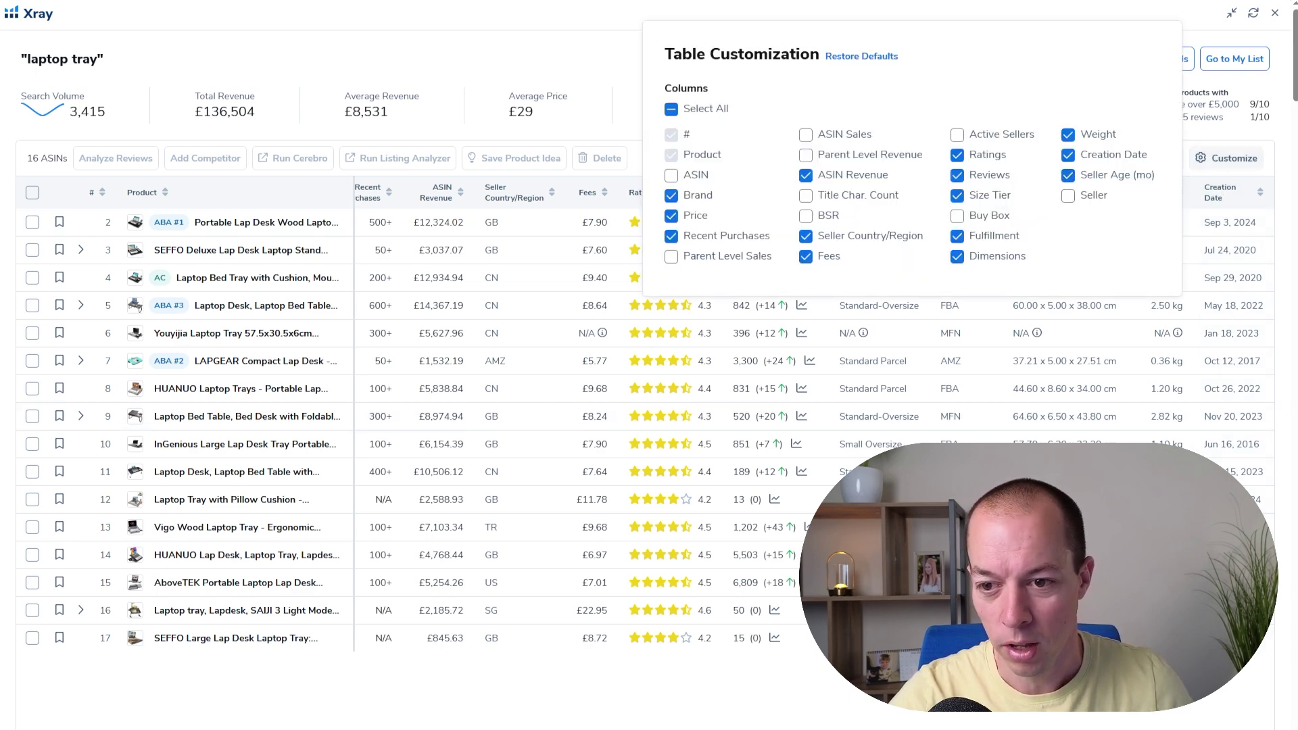
key("Escape")
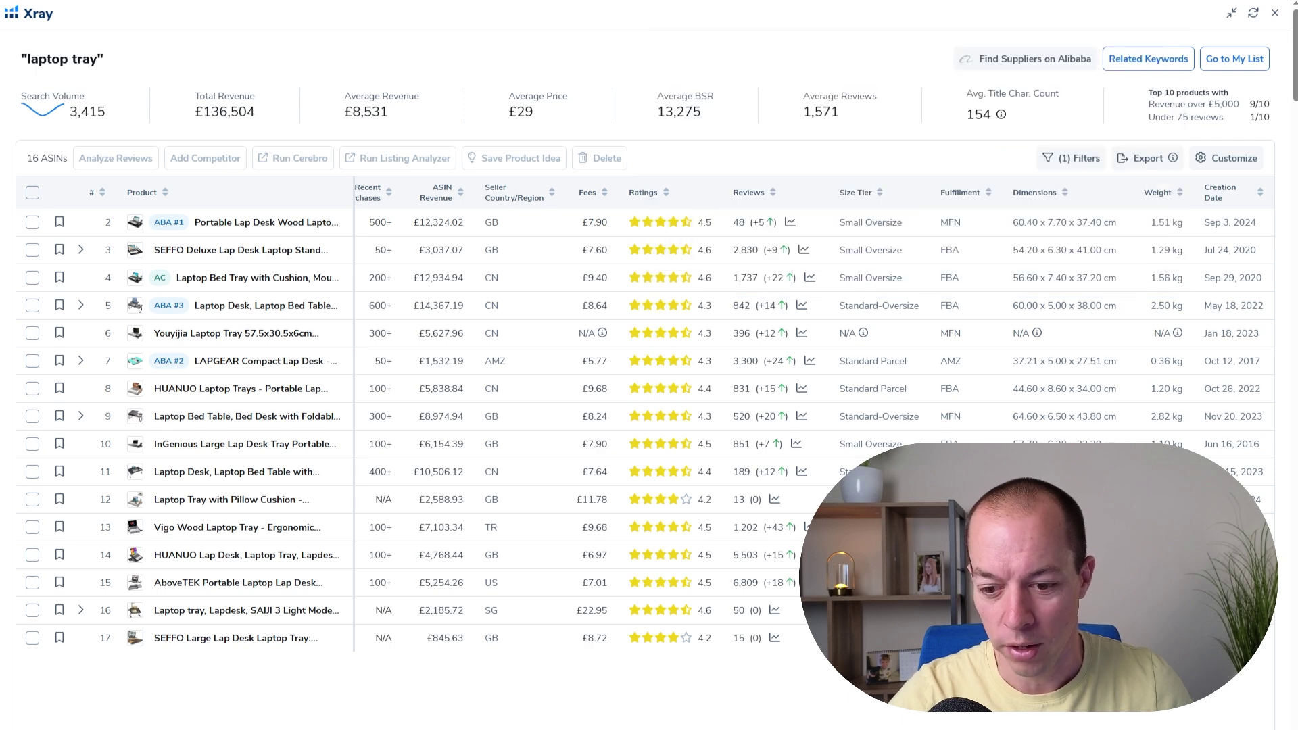
scroll(816, 415, "right", 2)
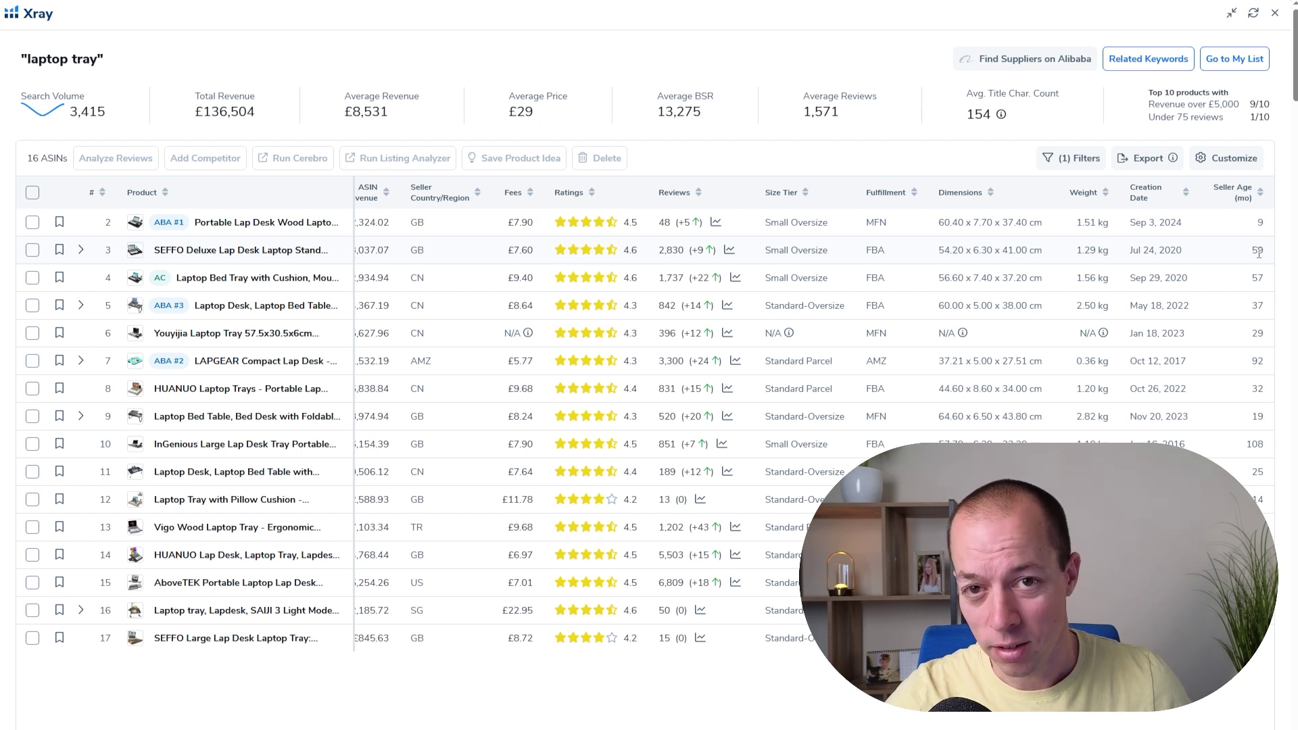
left_click(1245, 196)
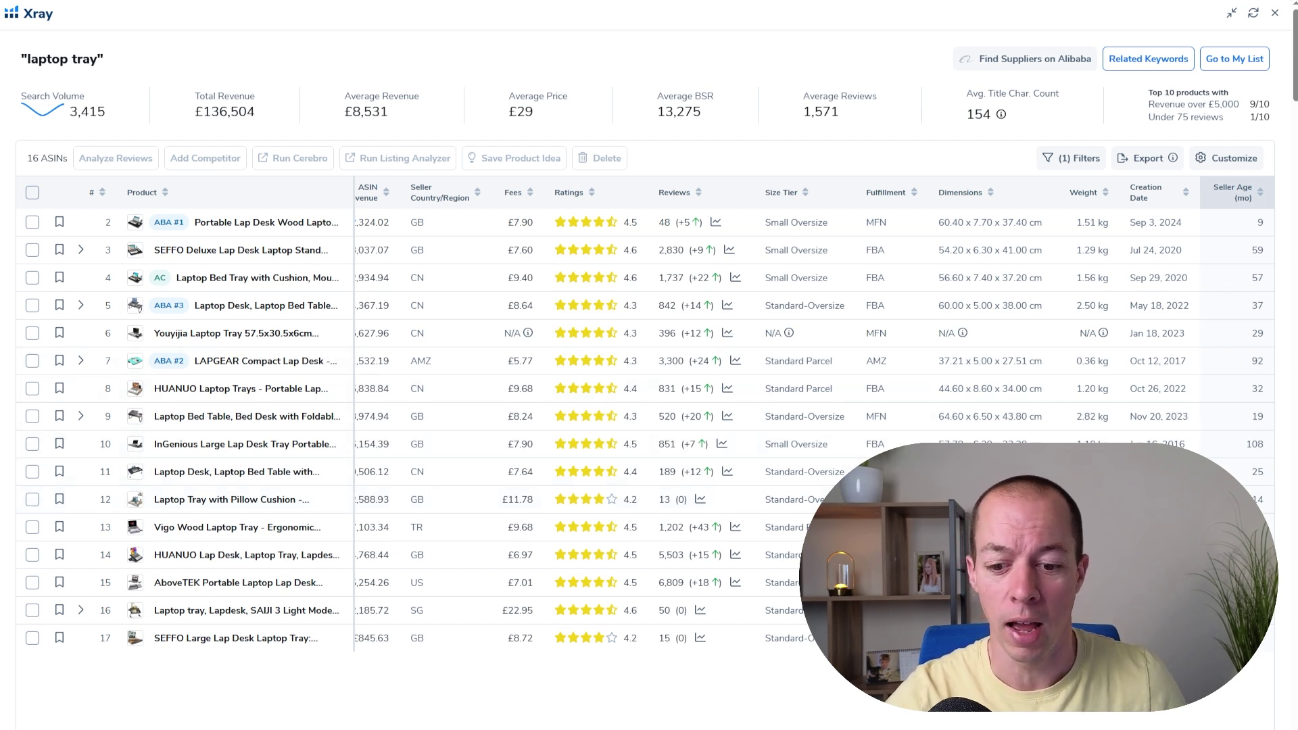
scroll(811, 419, "left", 5)
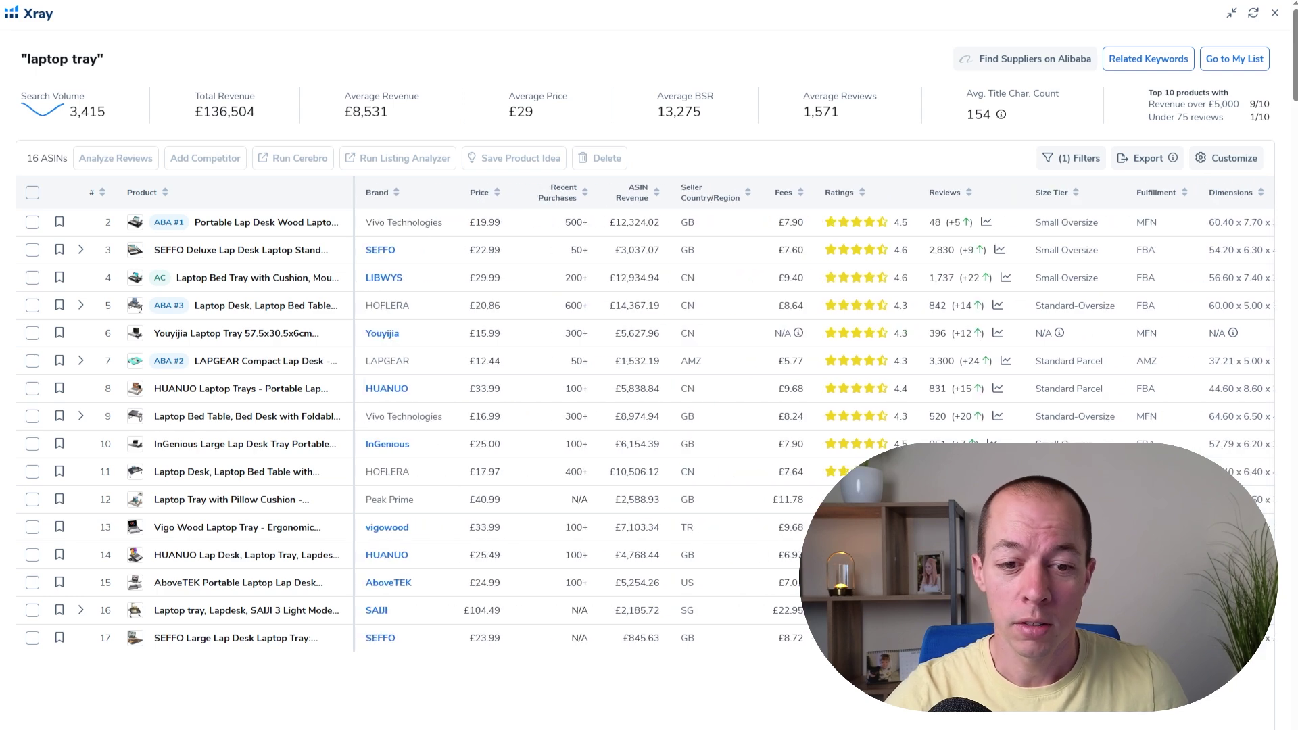
- Close the Xray window to return to the 754 'laptop tray' Amazon.co.uk search results
left_click(1275, 13)
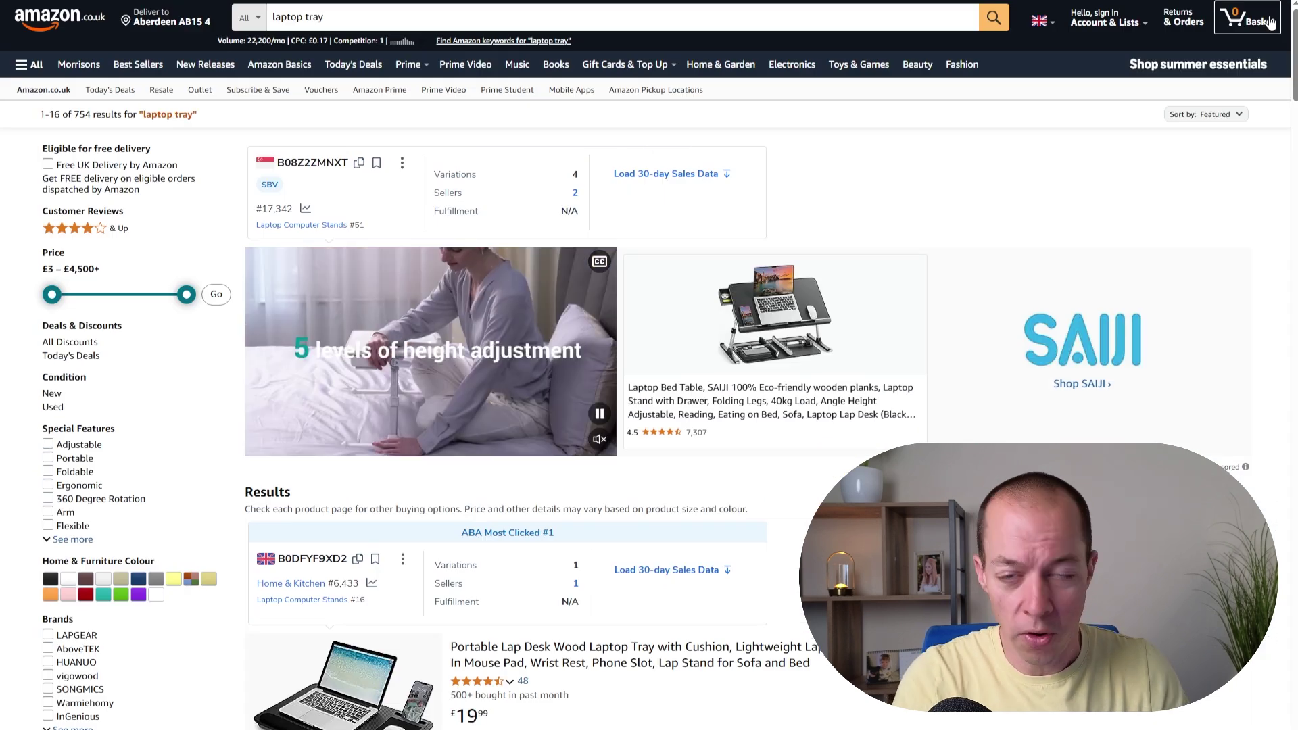